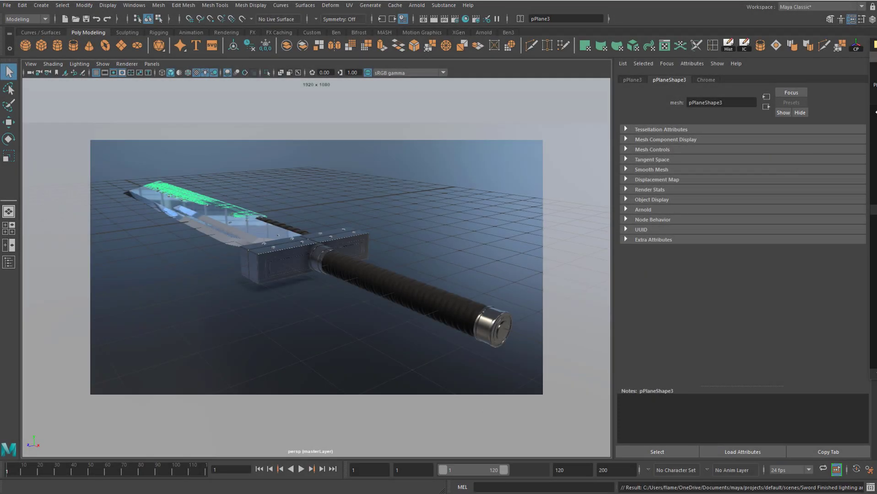
Step: Delete the existing aiSkyDomeLight1 from the sword scene
mouse_move(876, 86)
left_mouse_down()
mouse_move(507, 47)
mouse_move(478, 33)
mouse_move(668, 100)
mouse_move(876, 101)
left_mouse_up()
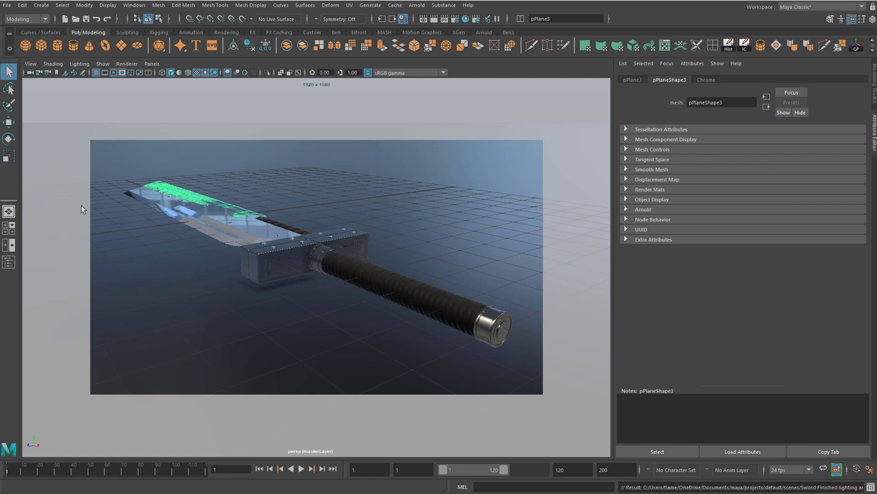
left_click(10, 235)
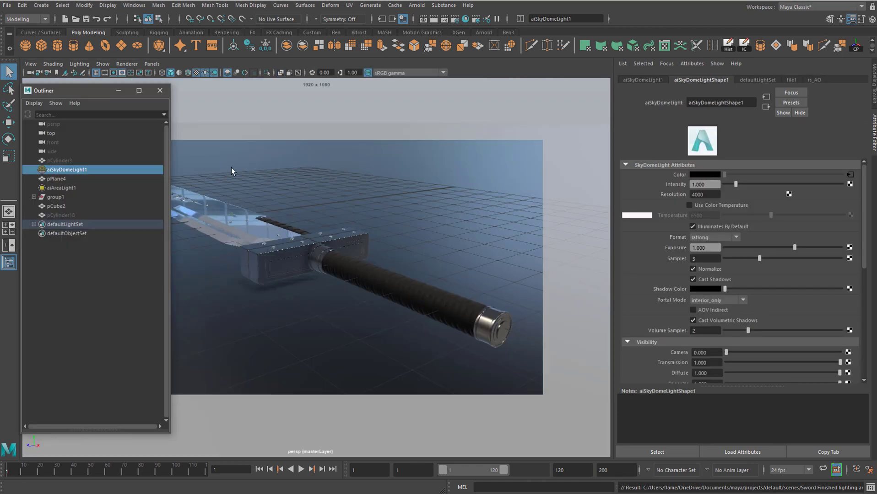
left_click_drag(430, 229, 331, 264, "alt")
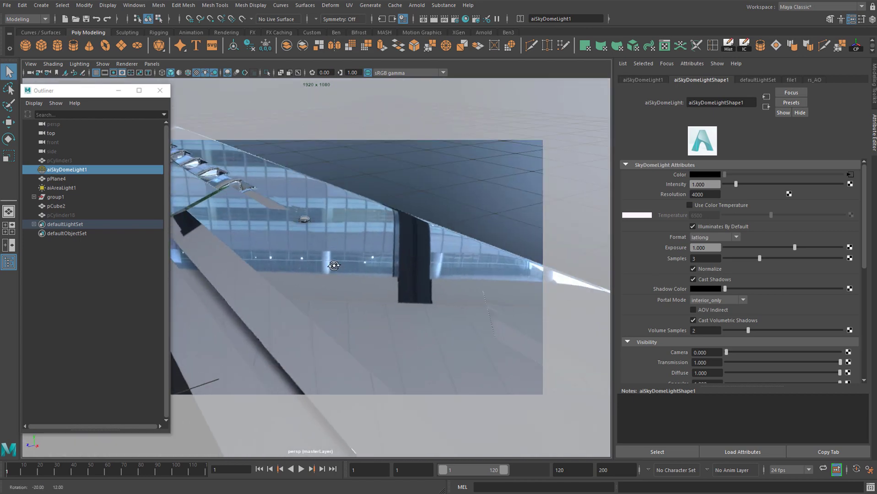
scroll(331, 264, "down", 10)
left_click_drag(368, 292, 379, 326, "alt")
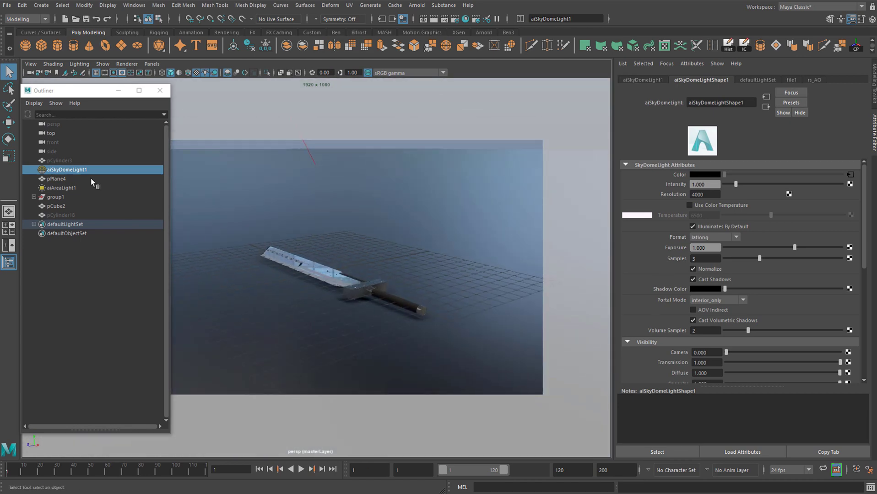
left_click(71, 170)
key("Delete")
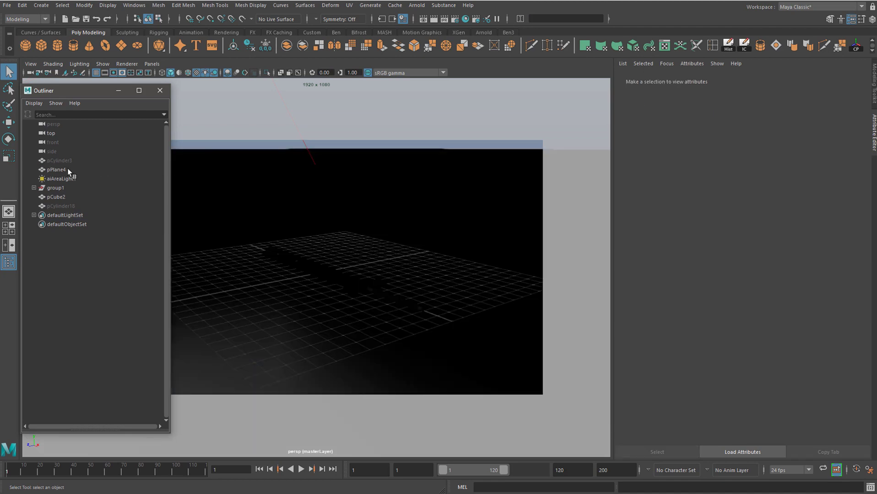
left_click_drag(331, 238, 339, 273, "alt")
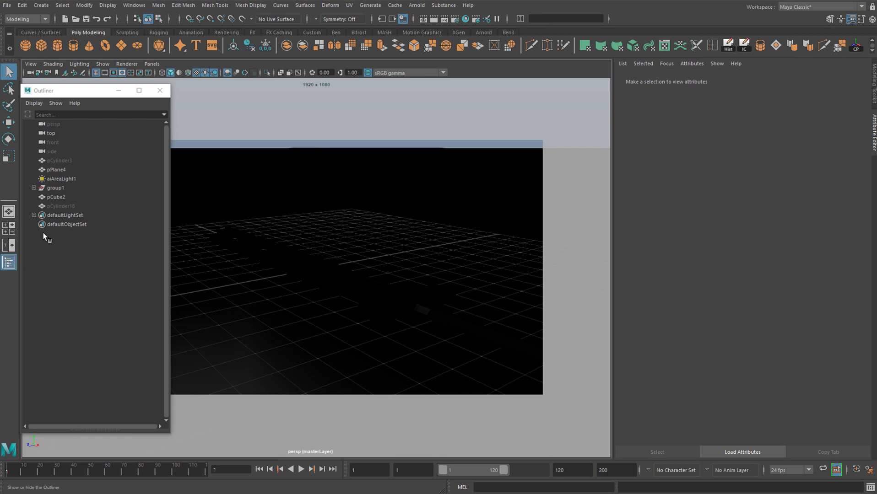
left_click(161, 90)
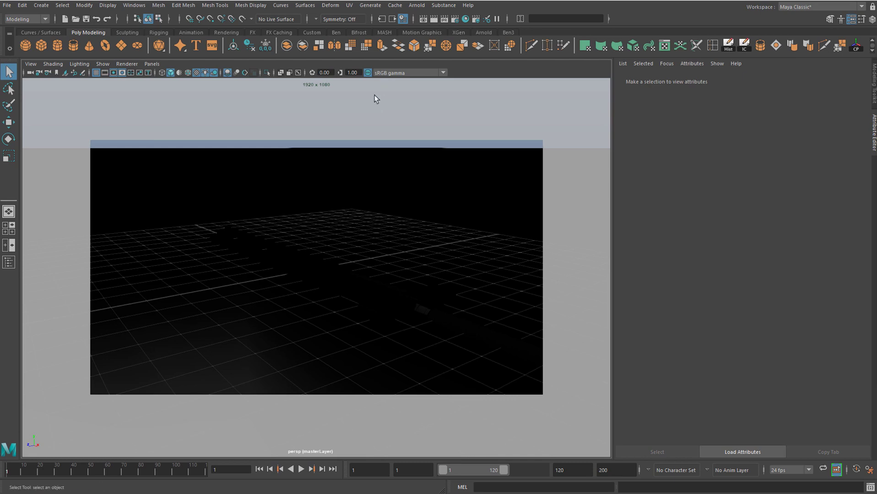
Step: Create a new Arnold skydome light around the sword
left_click(417, 5)
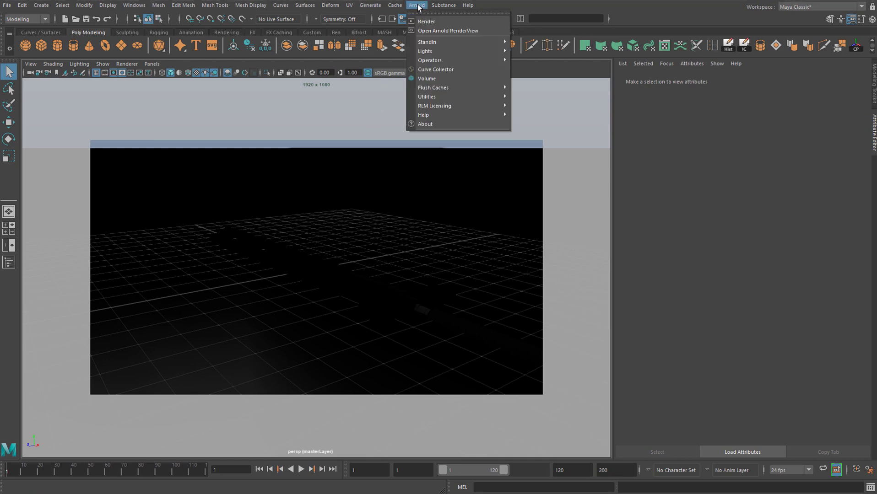
mouse_move(435, 51)
left_click(532, 68)
scroll(327, 233, "down", 8)
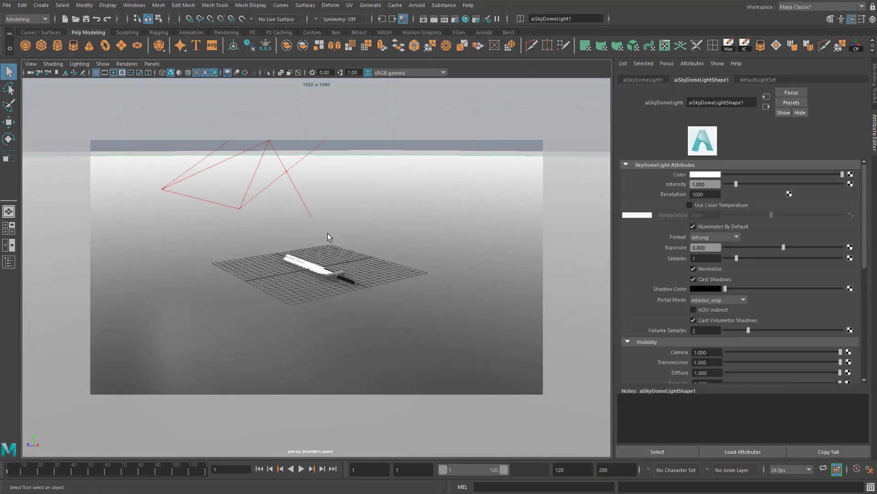
left_click_drag(328, 233, 356, 243, "alt")
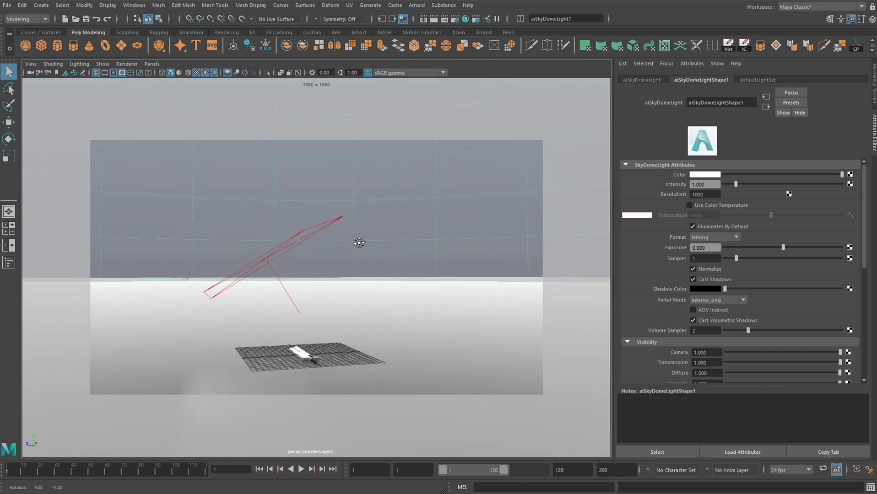
Step: Map the skydome light's colour to a file texture using adams_place_bridge_4k.hdr from the sourceimages folder
left_click(850, 175)
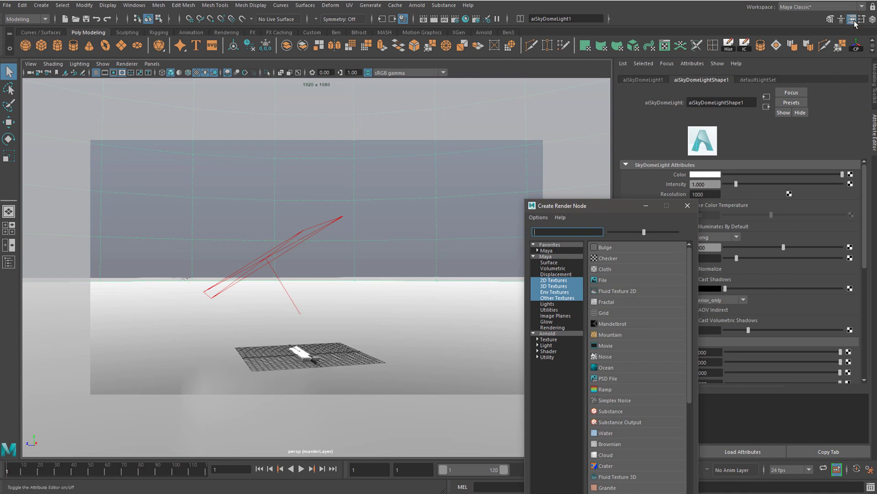
left_click_drag(625, 206, 526, 141)
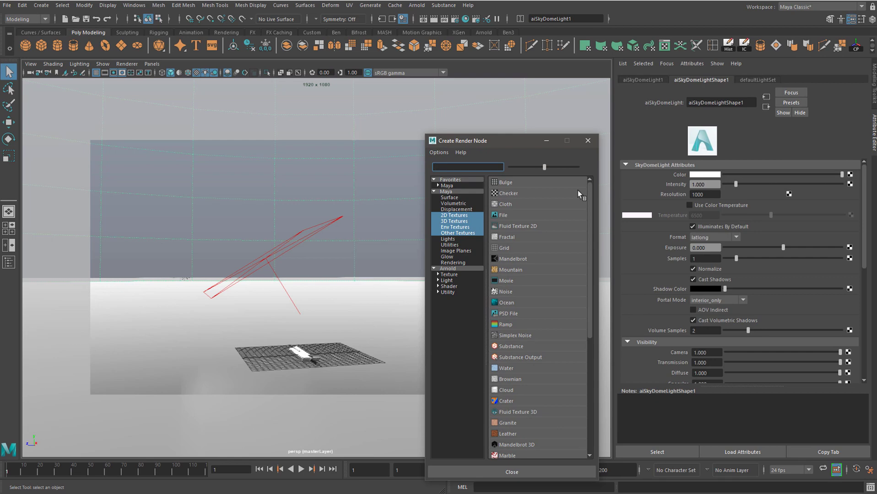
left_click(506, 215)
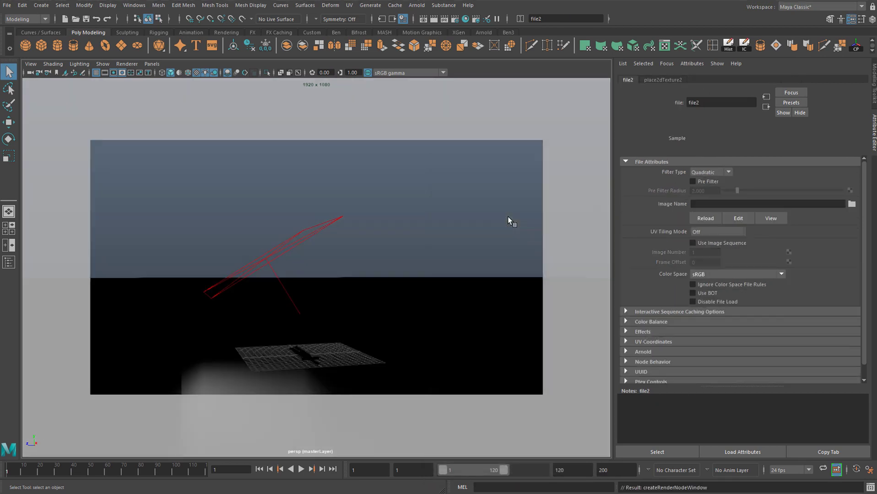
left_click(852, 204)
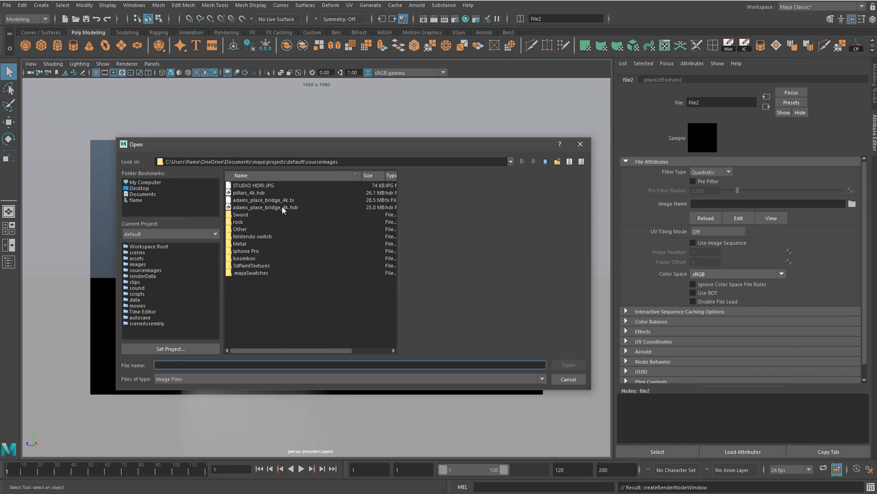
left_click(282, 207)
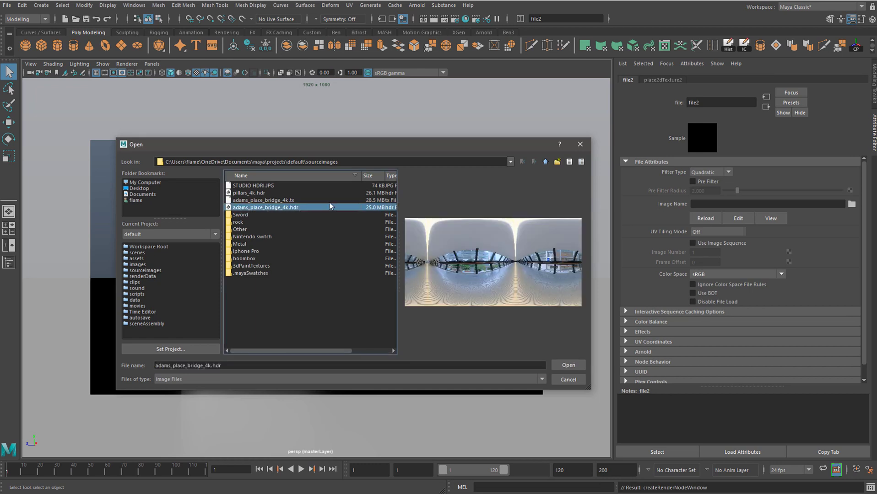
left_click(566, 365)
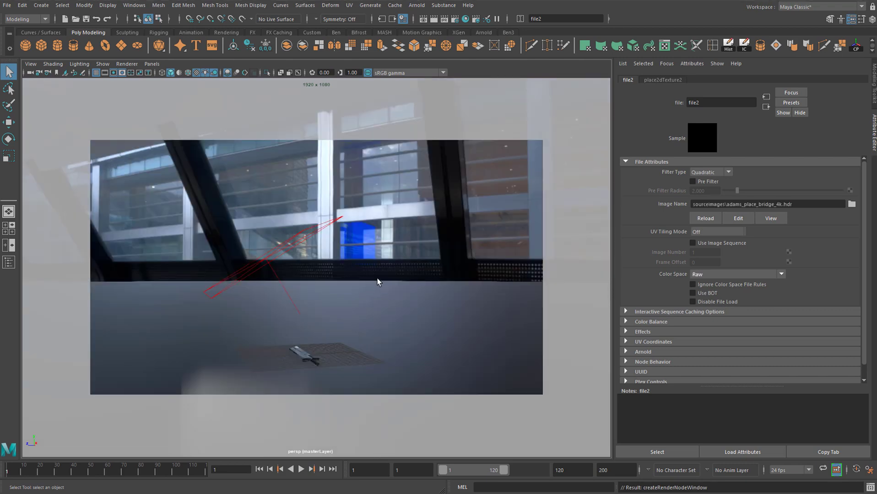
Step: Set the skydome light's viewport Sky Radius to 0 to hide the HDRI dome in the viewport
left_click_drag(248, 265, 410, 269, "alt")
left_click(323, 343)
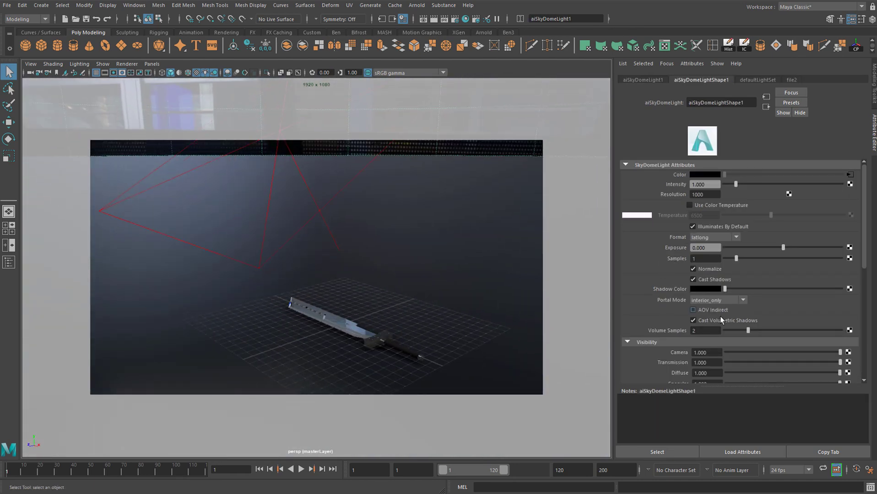
scroll(771, 301, "down", 3)
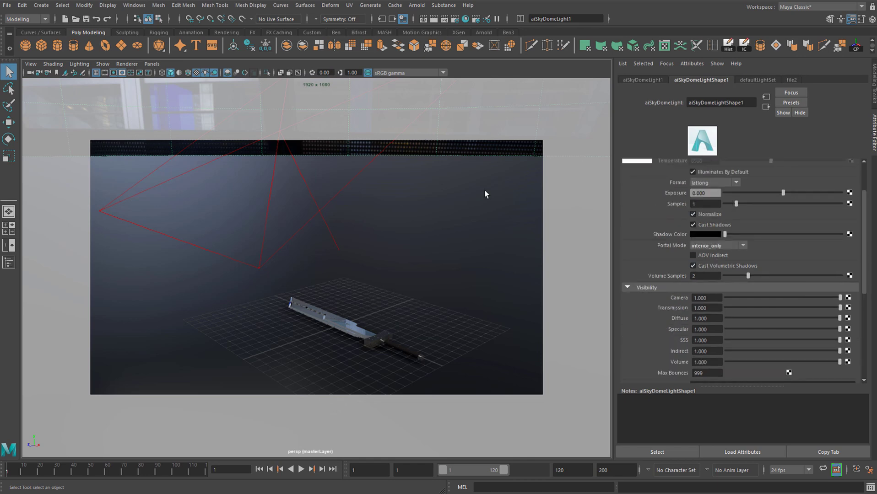
mouse_move(426, 194)
left_mouse_down("alt")
mouse_move(415, 201)
mouse_move(425, 189)
left_mouse_up("alt")
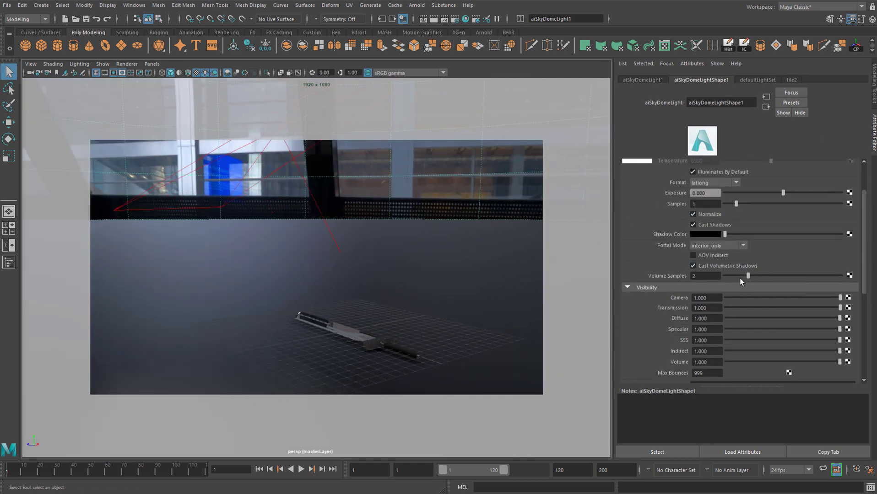
scroll(779, 276, "down", 9)
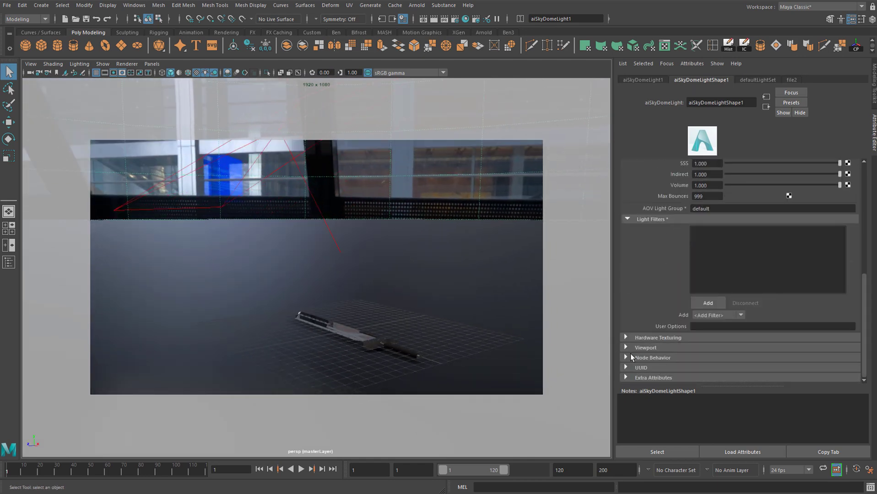
left_click(626, 347)
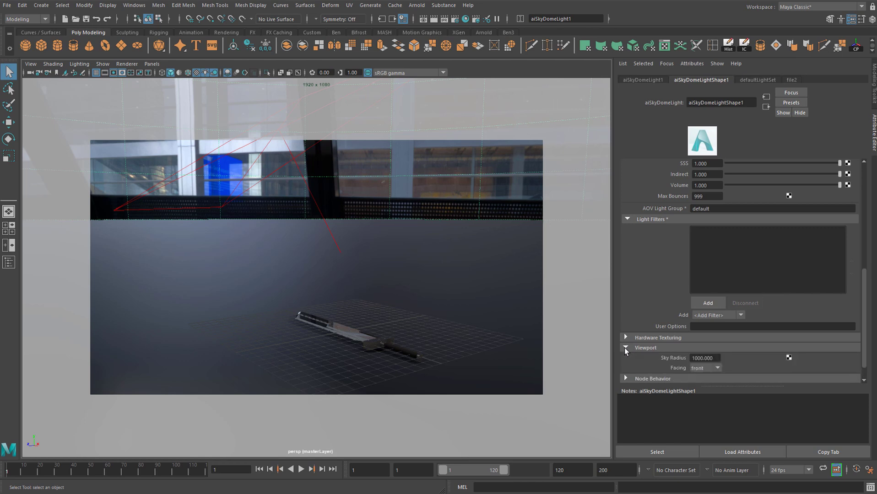
double_click(716, 356)
type("0")
key("Return")
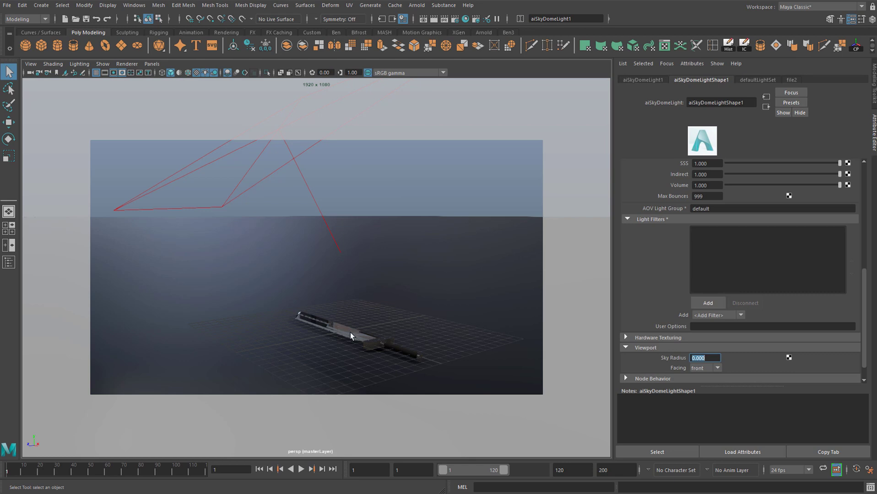
Step: Set the skydome light's Camera visibility to 0 to remove the HDRI background from the Arnold render
scroll(352, 336, "up", 4)
middle_click_drag(337, 293, 272, 206, "alt")
left_click_drag(273, 206, 286, 253, "alt")
scroll(300, 263, "up", 4)
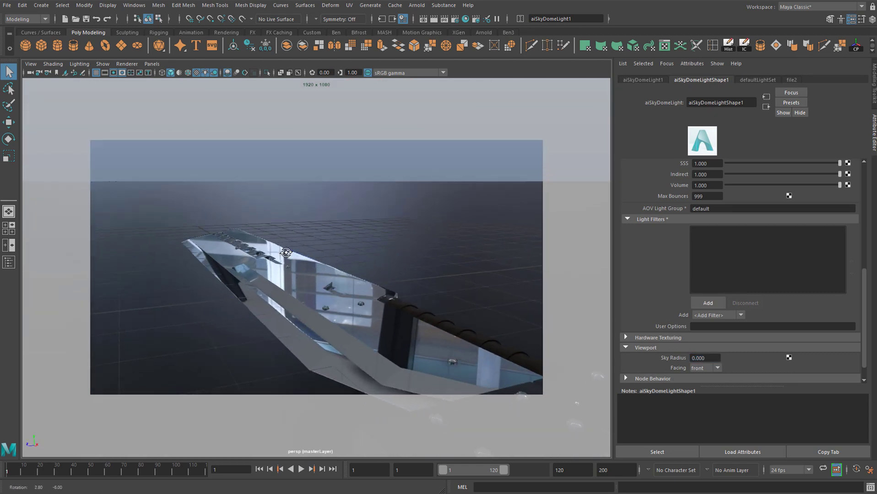
left_click(8, 263)
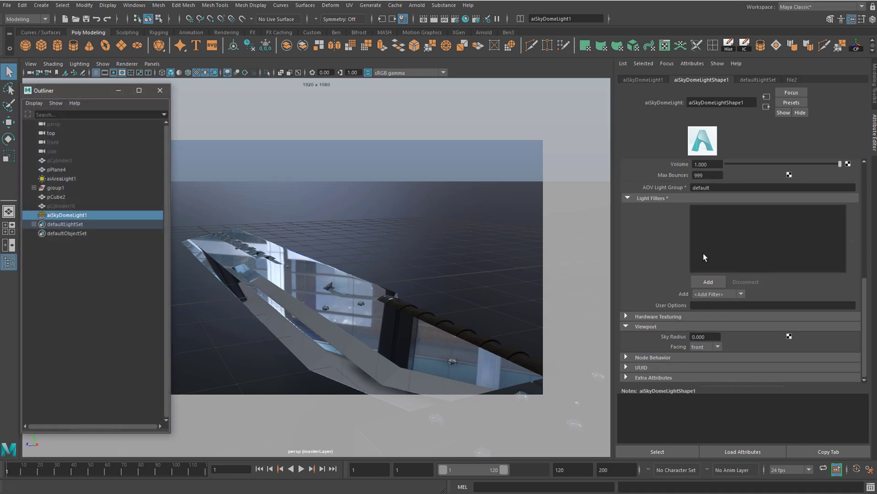
scroll(703, 253, "up", 4)
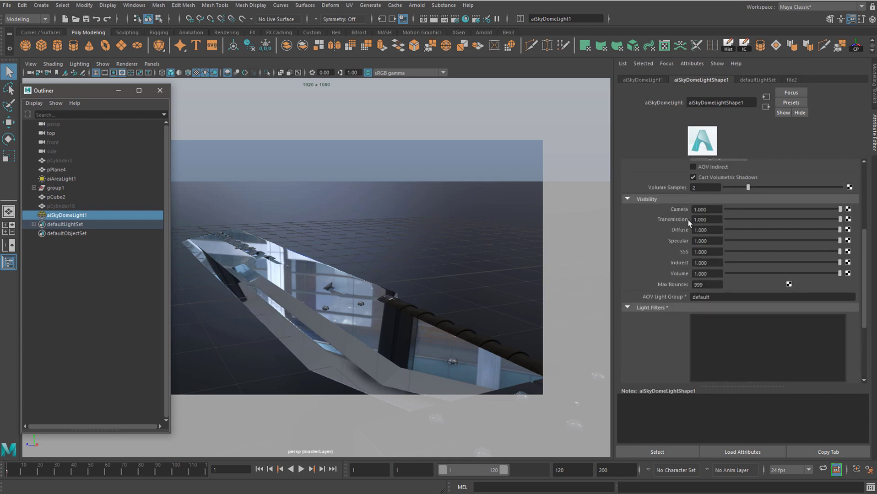
left_click_drag(841, 210, 710, 211)
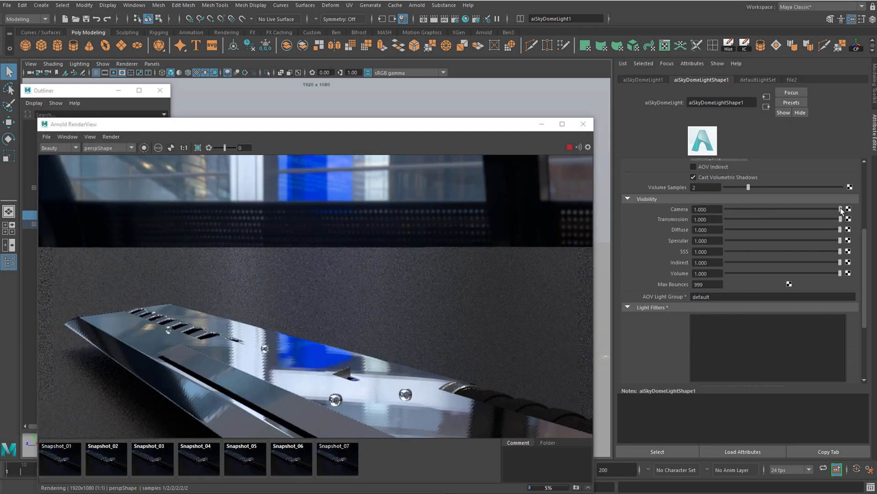
left_click_drag(841, 210, 695, 207)
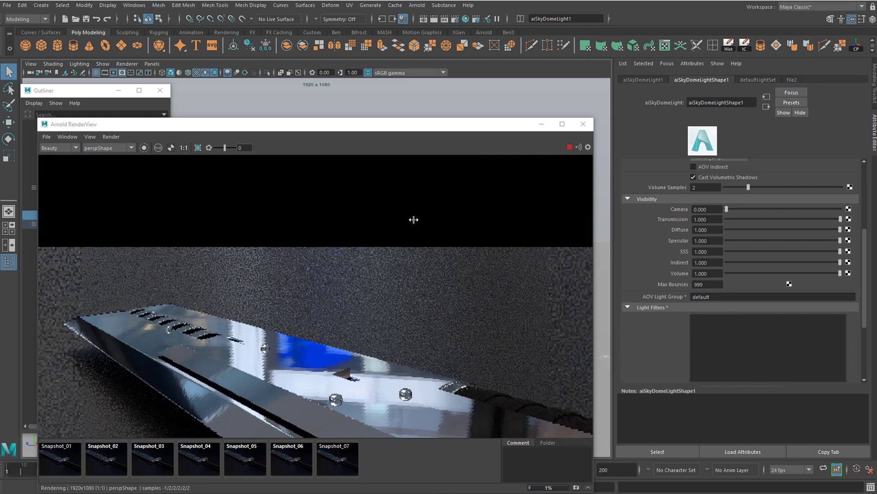
Step: Check the alpha channel of the Arnold render, restore the colour display and reframe the sword in the render
left_click(171, 147)
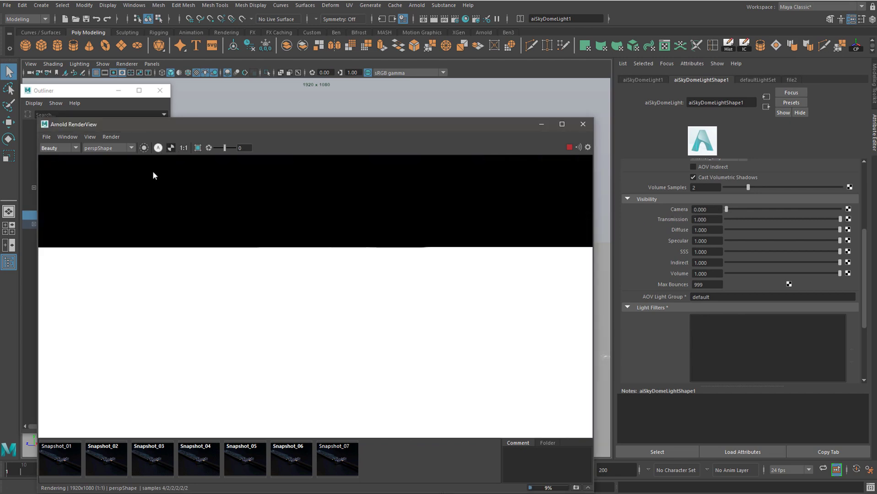
left_click(143, 148)
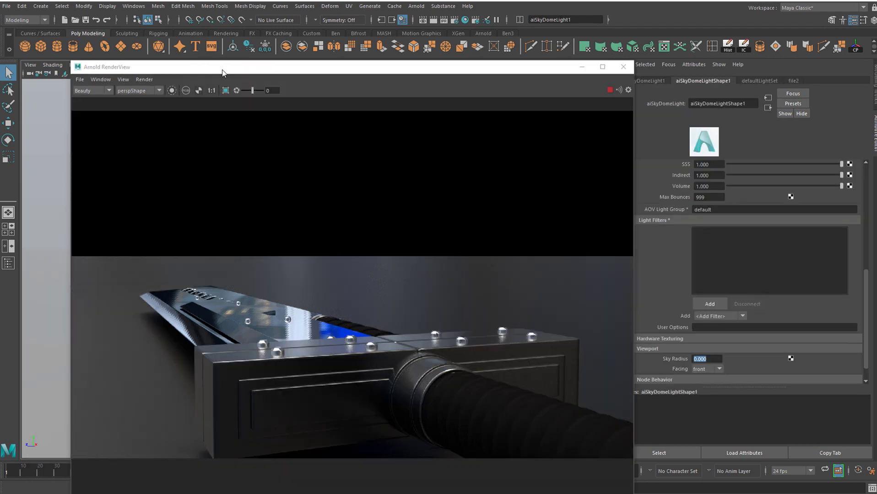
left_click_drag(222, 70, 338, 68)
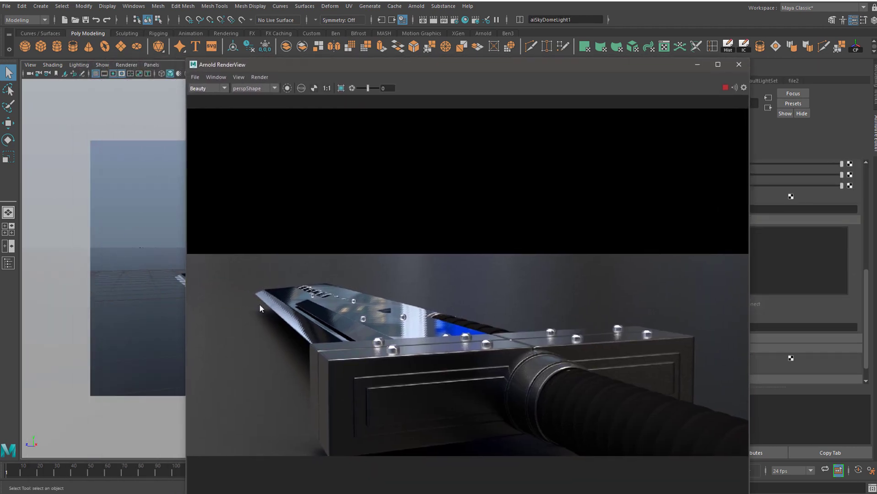
left_click_drag(138, 280, 141, 284, "alt")
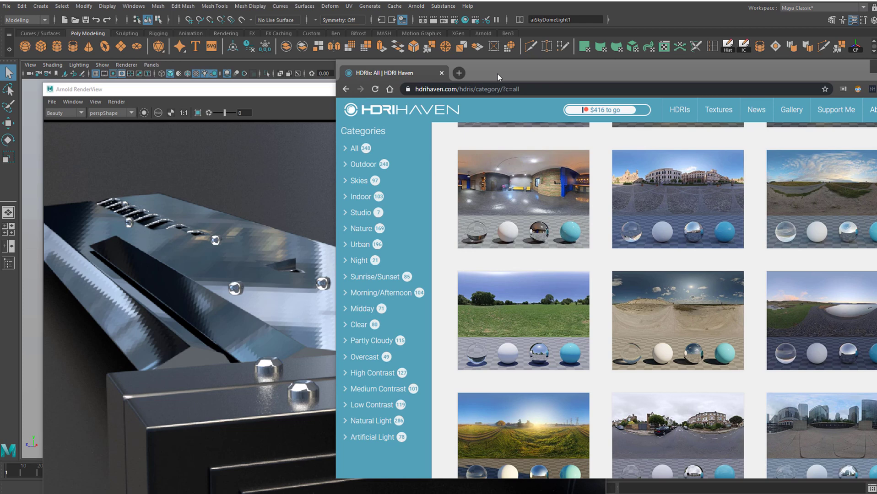
Step: Switch to the browser, open the Adams Place Bridge HDRI on HDRI Haven and review its download resolutions
left_click_drag(497, 74, 427, 102)
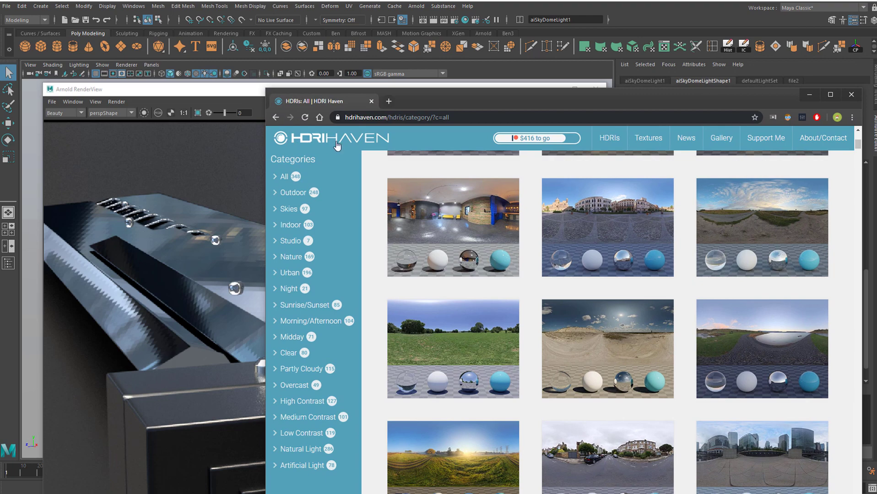
scroll(490, 182, "up", 4)
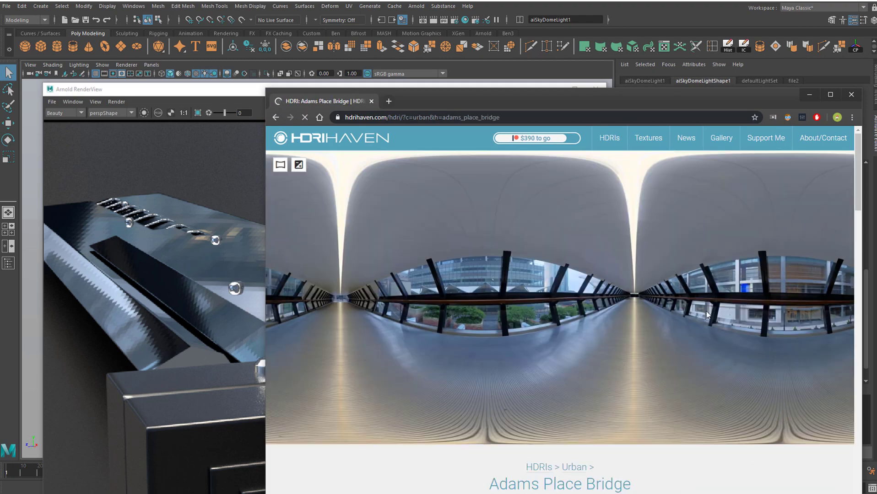
scroll(471, 334, "down", 12)
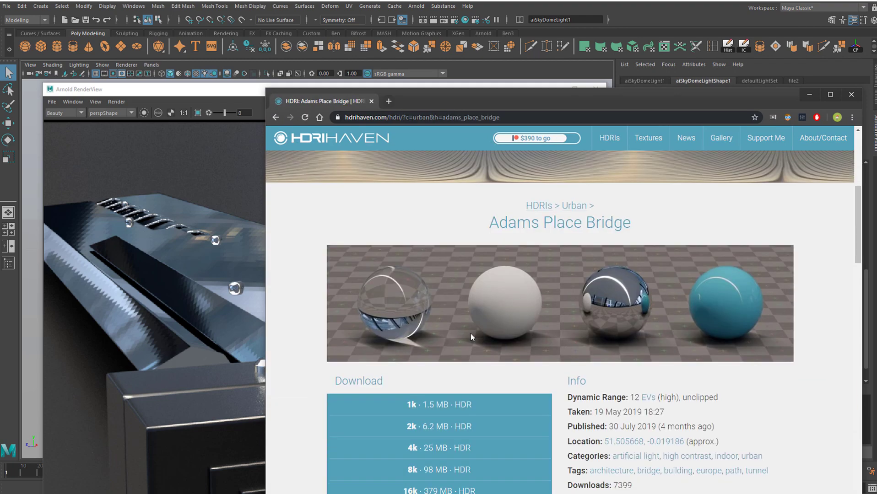
scroll(457, 332, "up", 3)
scroll(438, 343, "up", 1)
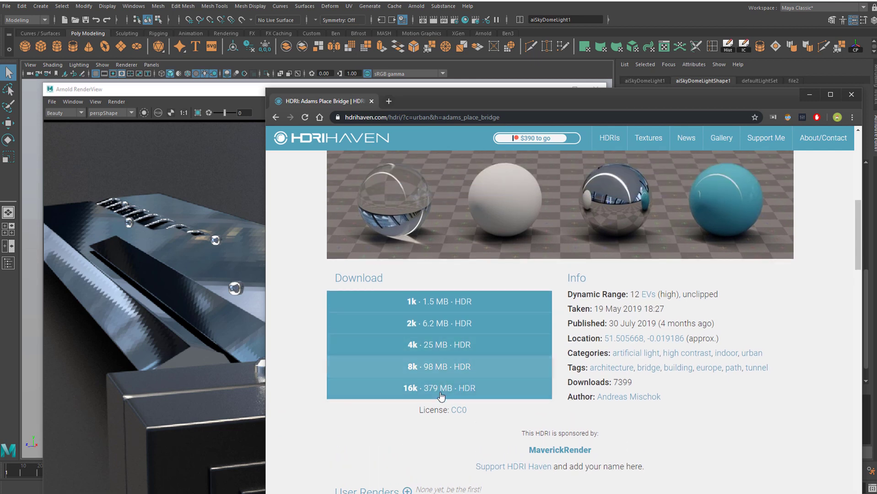
Step: Switch back to Maya, locate aiSkyDomeLight1 and bring up its main SkyDomeLight attributes
left_click_drag(447, 107, 392, 123)
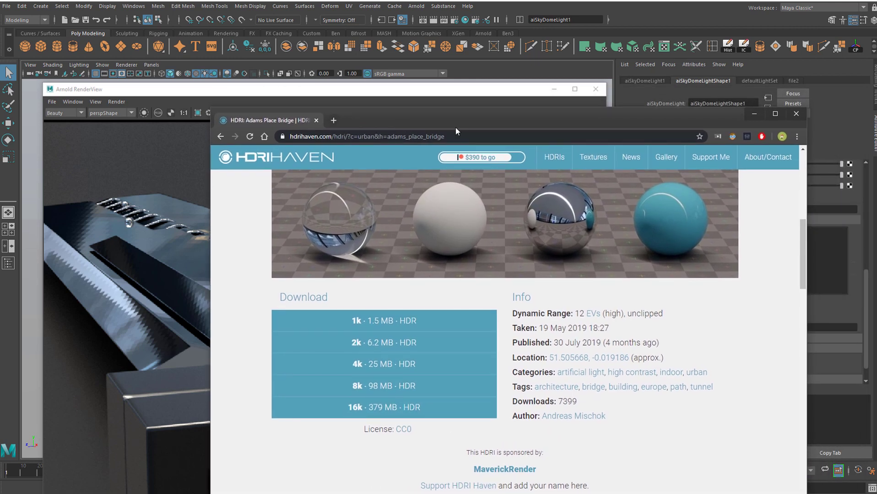
left_click(754, 114)
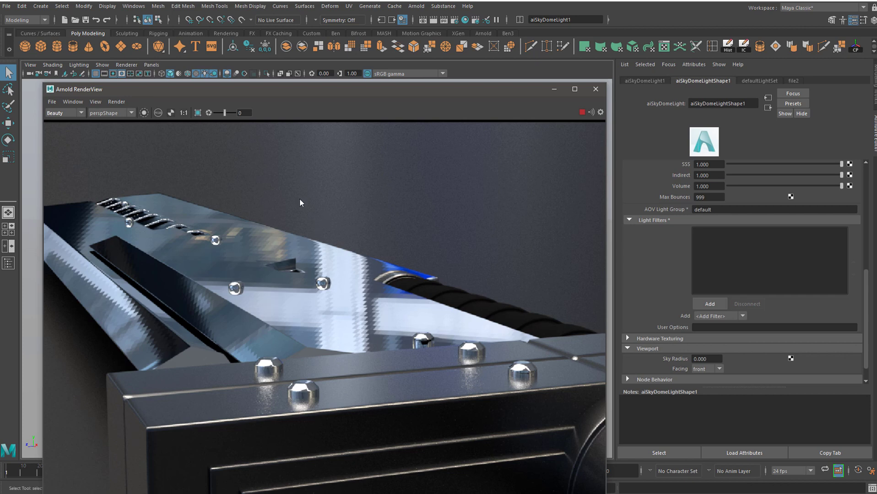
left_click_drag(866, 326, 867, 216)
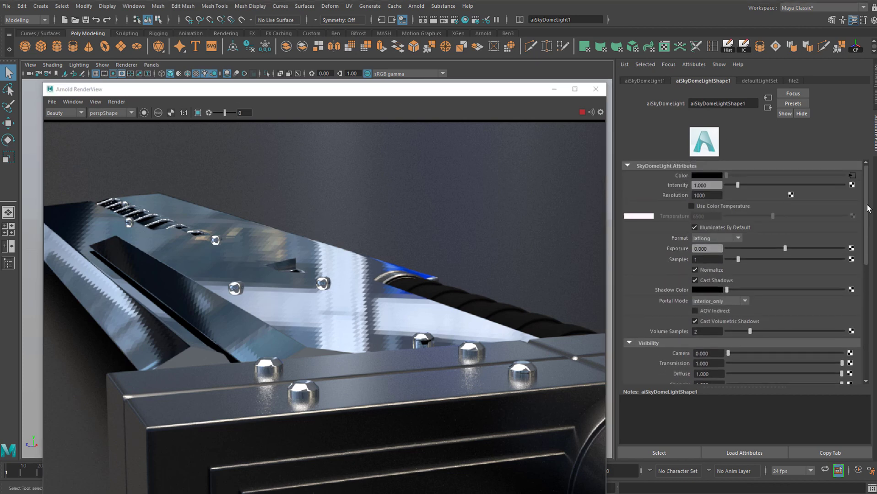
left_click_drag(284, 94, 327, 91)
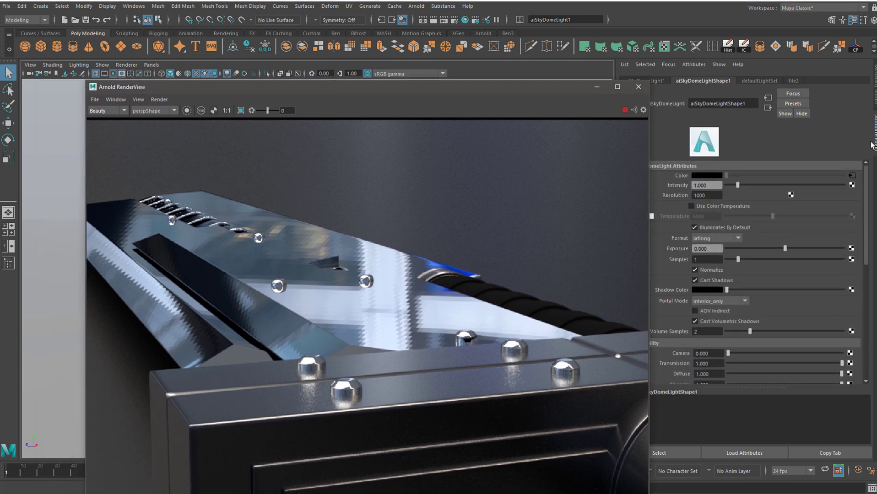
left_click(8, 268)
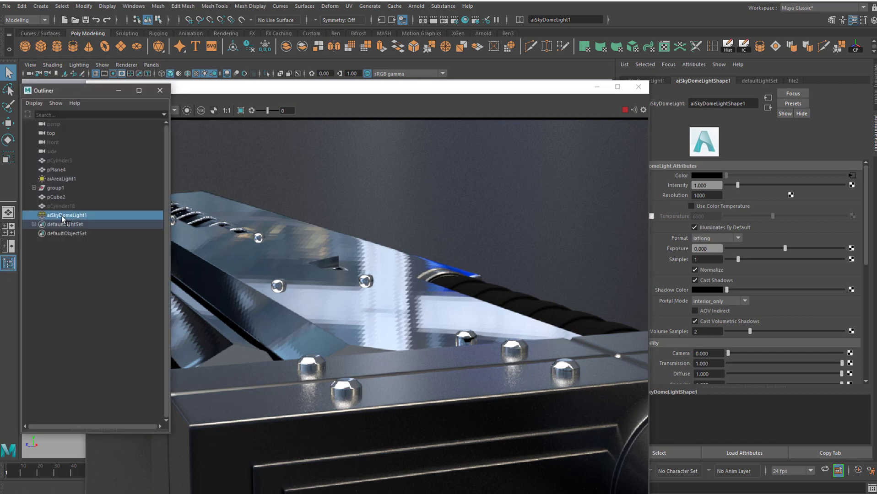
left_click(158, 90)
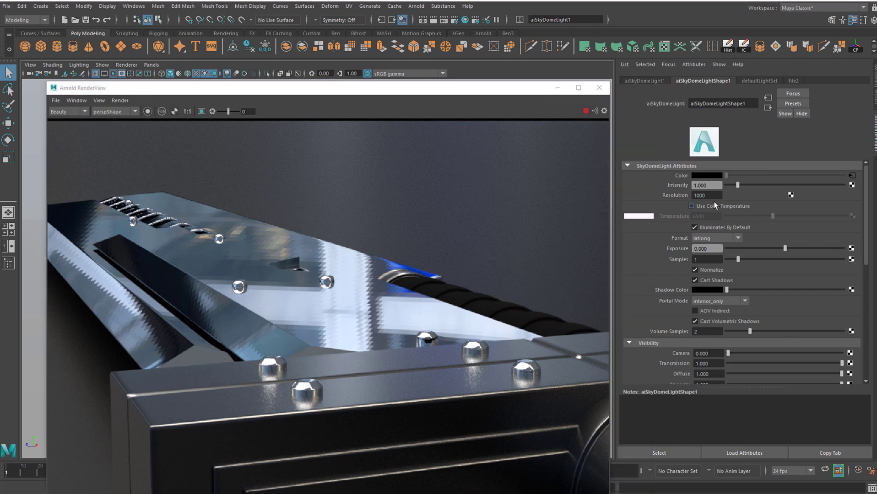
Step: Set the skydome light's Resolution to 4000
double_click(709, 195)
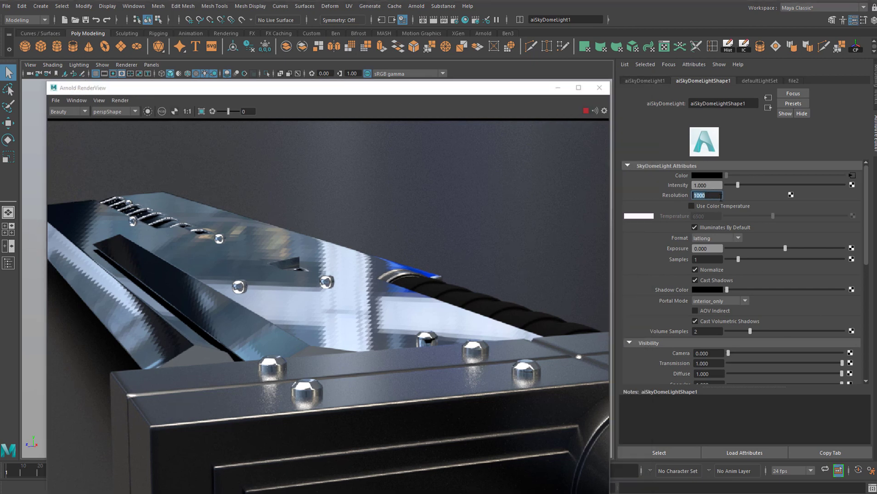
type("400")
double_click(692, 195)
right_click(710, 196)
left_click(721, 201)
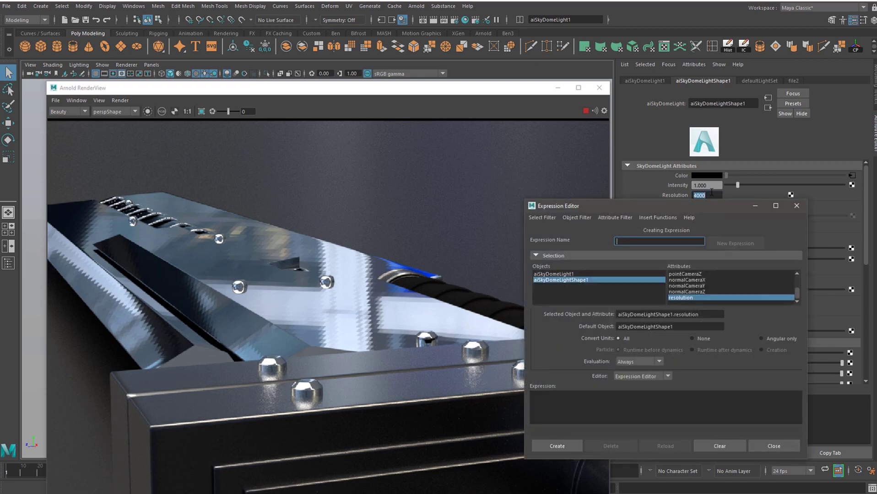
left_click(797, 206)
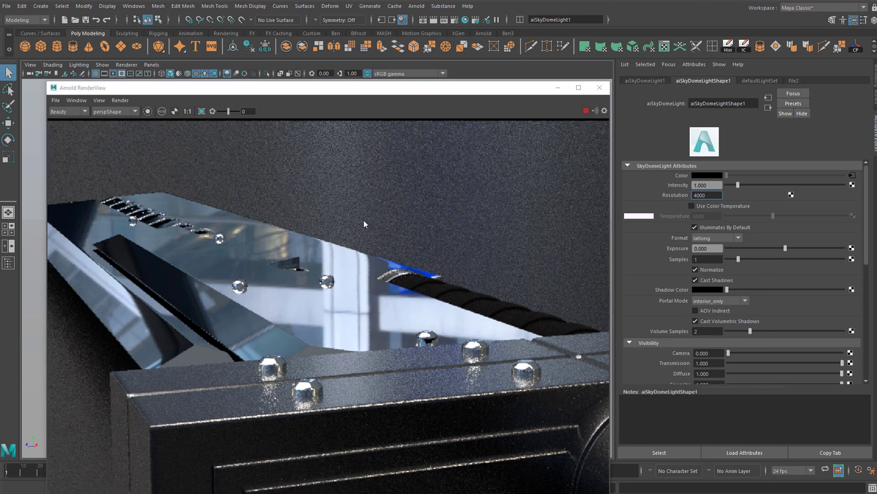
Step: Set the Specular Roughness of the blade inset's Chrome material to 0.02
left_click(119, 100)
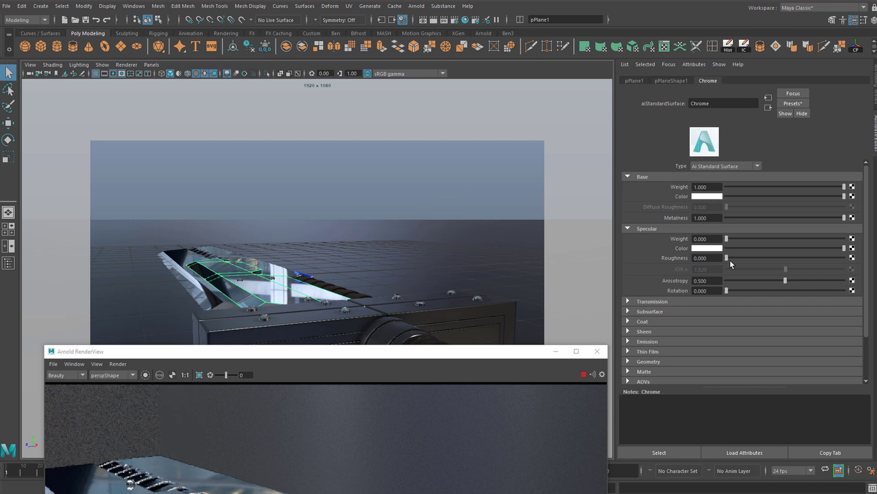
left_click(710, 259)
type("0.62")
key("Return")
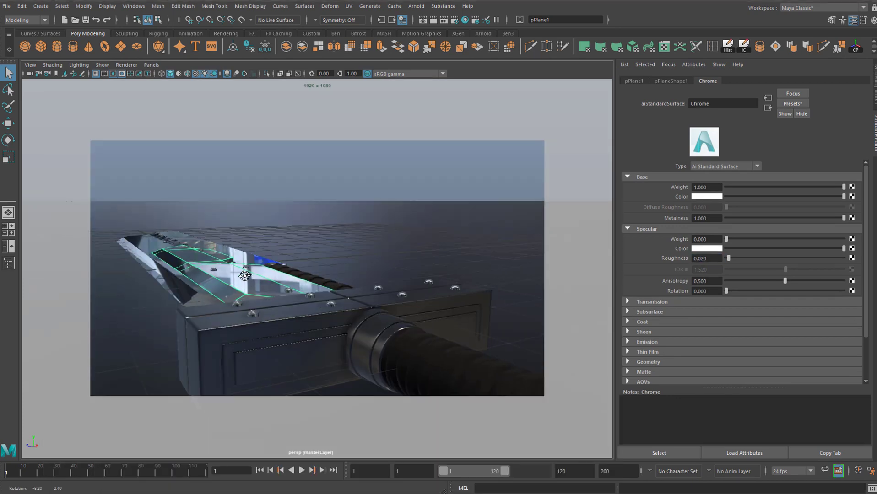
Step: Turn off the resolution gate in the perspective view and frame the whole sword
left_click_drag(244, 276, 246, 272, "alt")
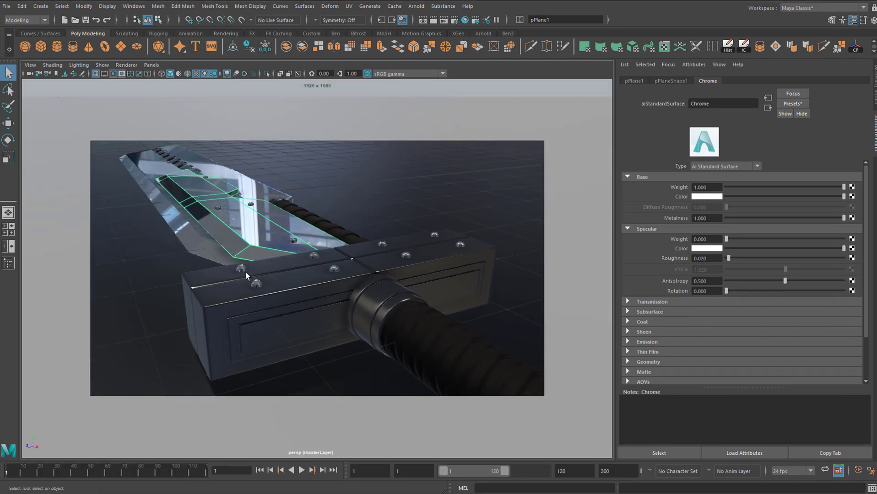
scroll(315, 263, "up", 2)
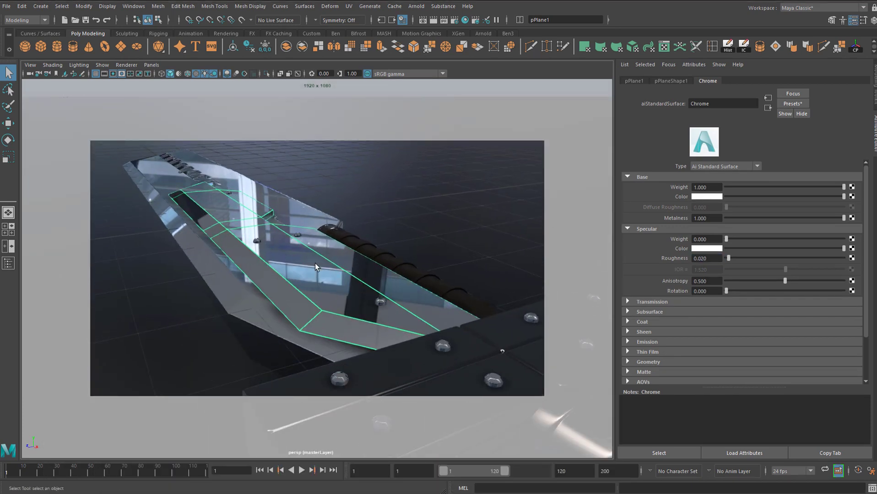
left_click_drag(395, 300, 366, 290, "alt")
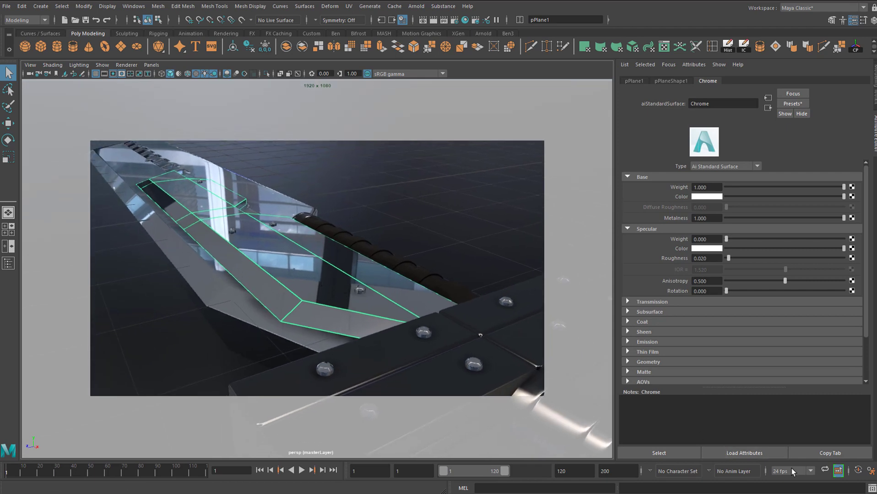
left_click(194, 74)
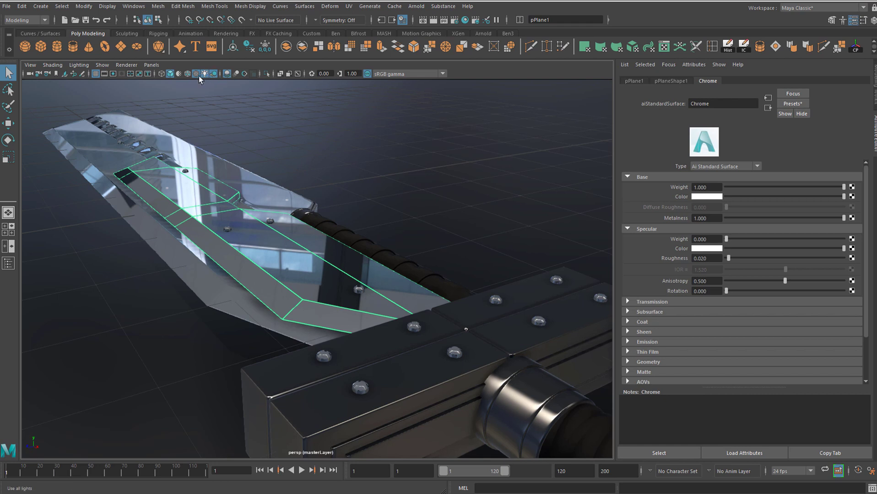
mouse_move(339, 285)
left_mouse_down("alt")
mouse_move(372, 290)
mouse_move(328, 272)
mouse_move(302, 276)
mouse_move(298, 253)
mouse_move(373, 297)
mouse_move(330, 284)
left_mouse_up("alt")
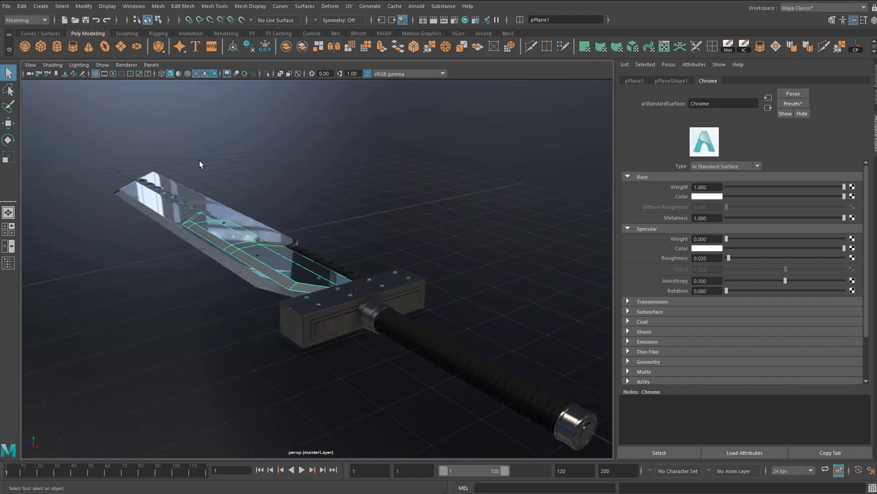
Step: Create a new camera in the scene
left_click(41, 6)
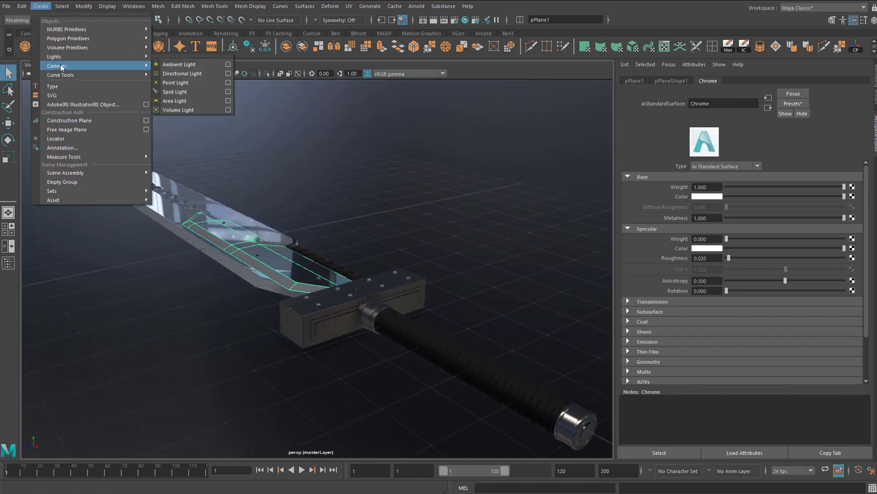
mouse_move(114, 65)
left_click(181, 79)
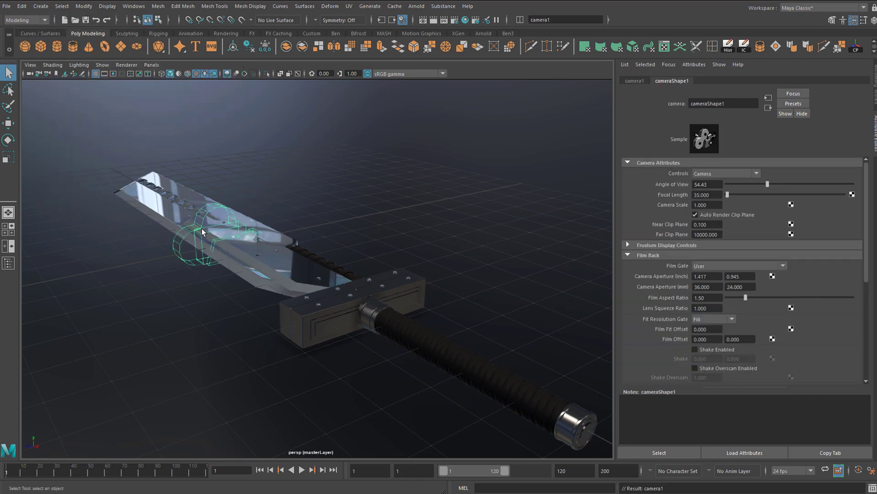
Step: Maximize the side viewport and make it look through camera1
key("space")
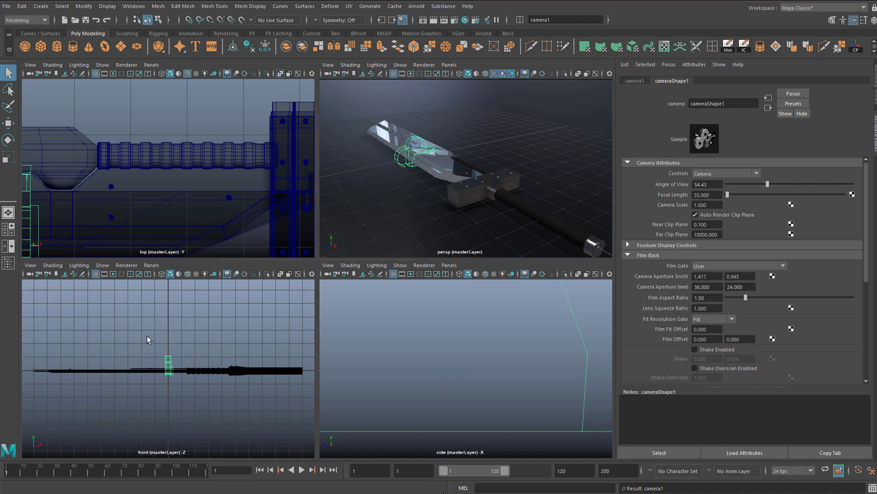
scroll(178, 190, "down", 5)
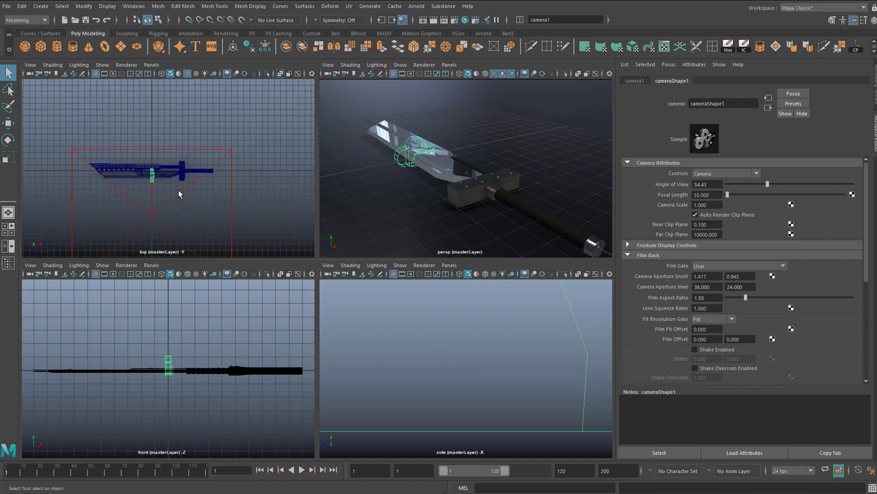
scroll(155, 177, "up", 3)
scroll(455, 358, "down", 6)
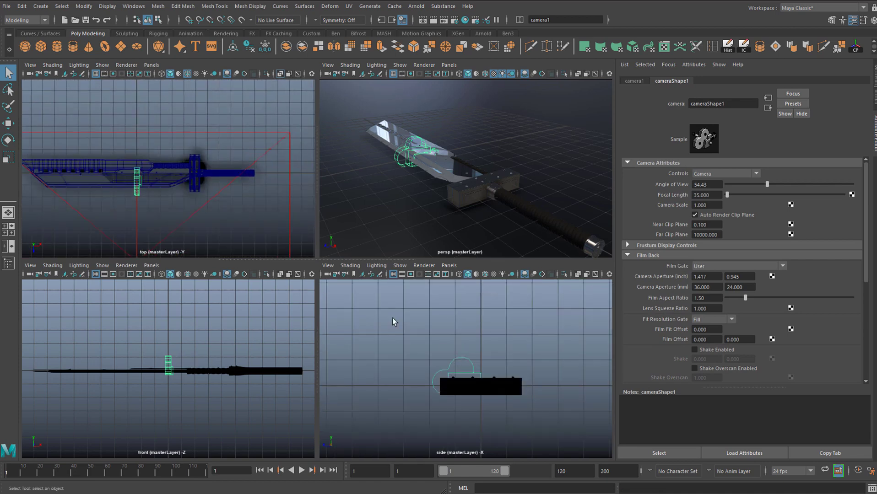
scroll(457, 319, "up", 3)
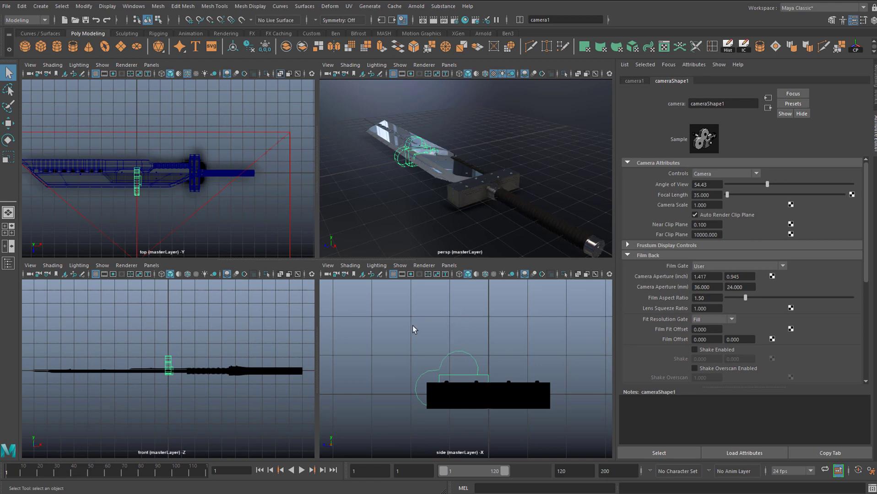
key("space")
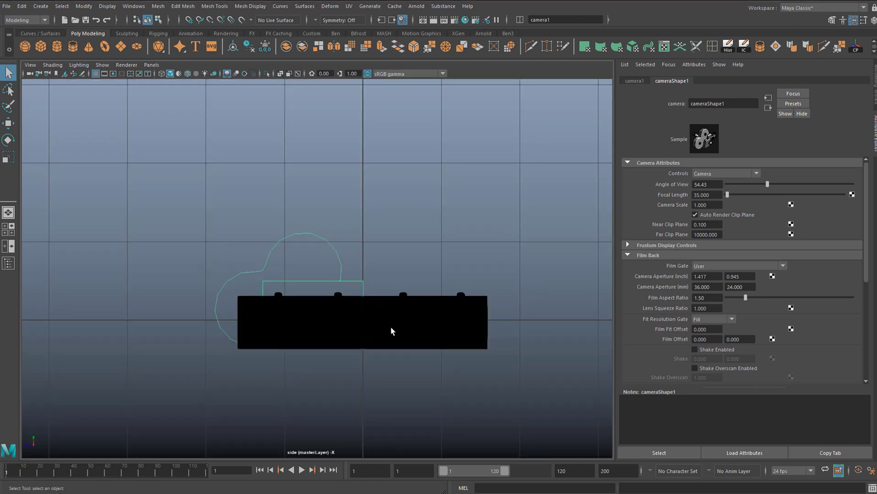
left_click(151, 65)
mouse_move(167, 75)
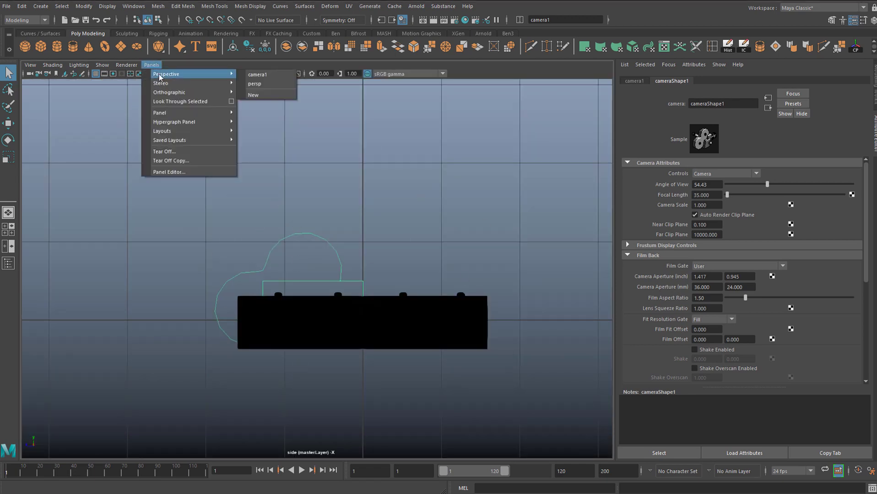
left_click(261, 77)
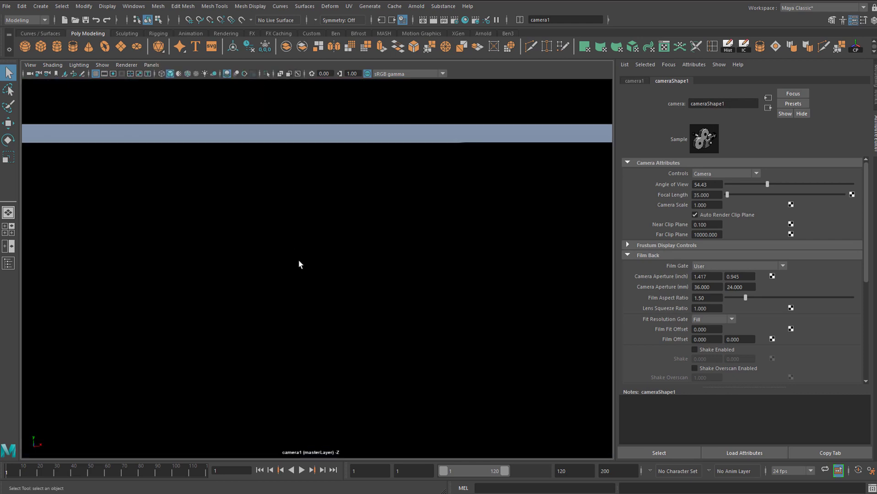
Step: Enable all lights and shadows in the camera1 view and orbit it to see the sword from the handle end
left_click_drag(279, 121, 292, 218, "alt")
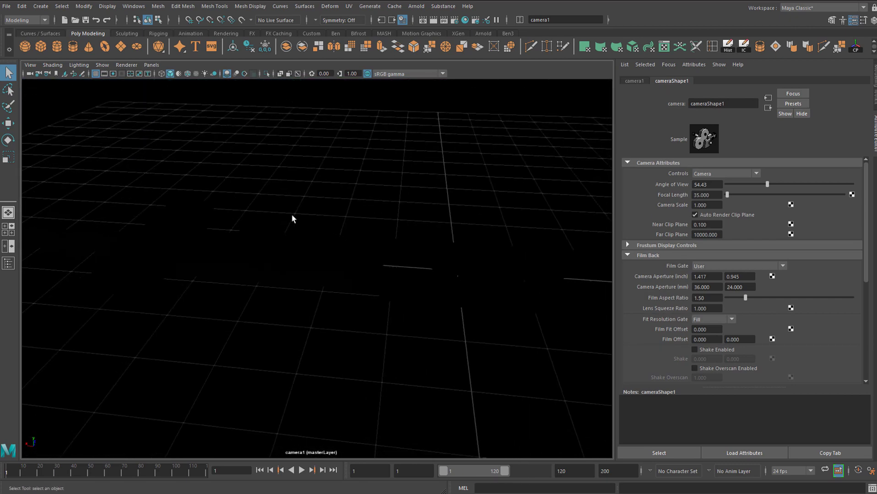
left_click(204, 74)
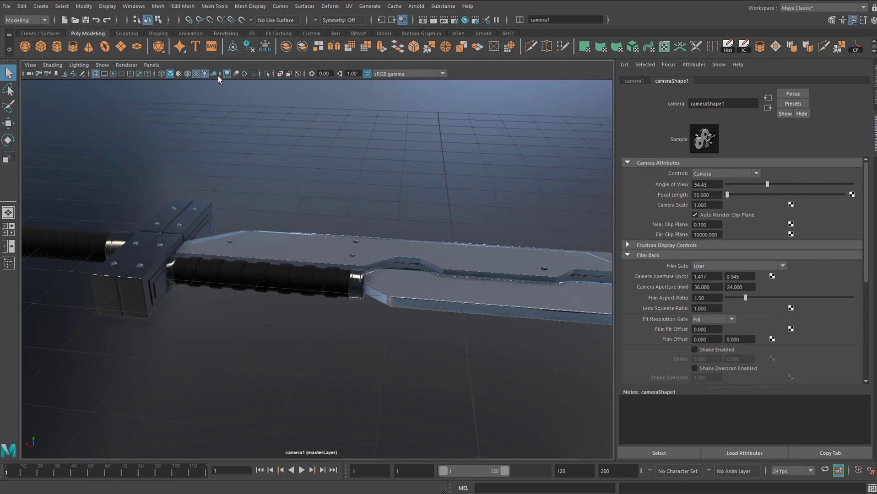
left_click(213, 74)
left_click_drag(293, 197, 215, 299, "alt")
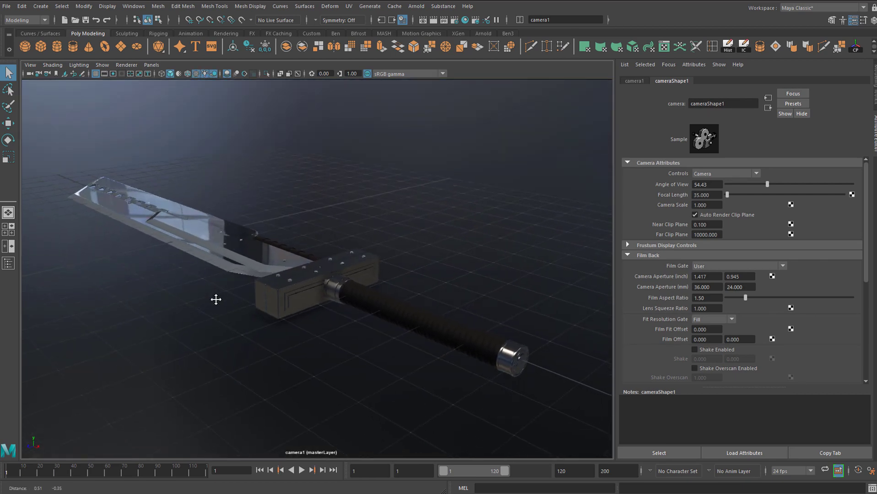
Step: Frame the sword inside camera1's resolution gate and set a key on the camera at frame 1
left_click(113, 76)
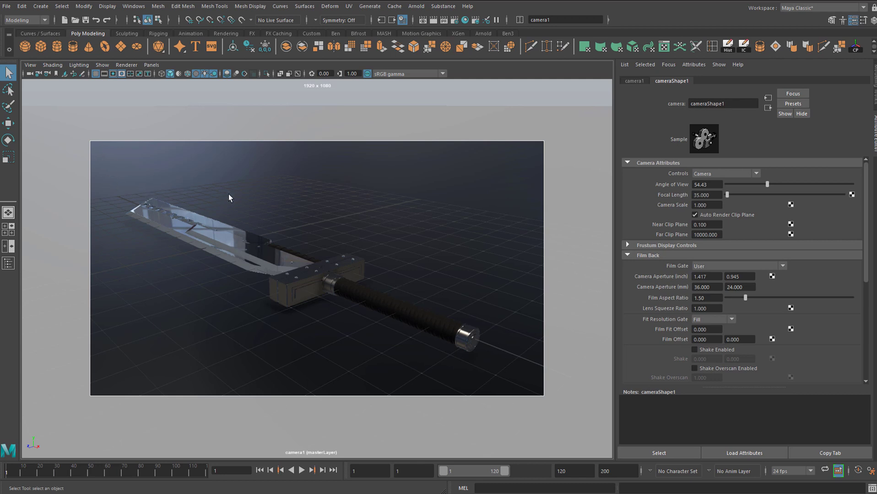
right_click_drag(223, 233, 239, 243, "alt")
middle_click_drag(239, 242, 246, 233, "alt")
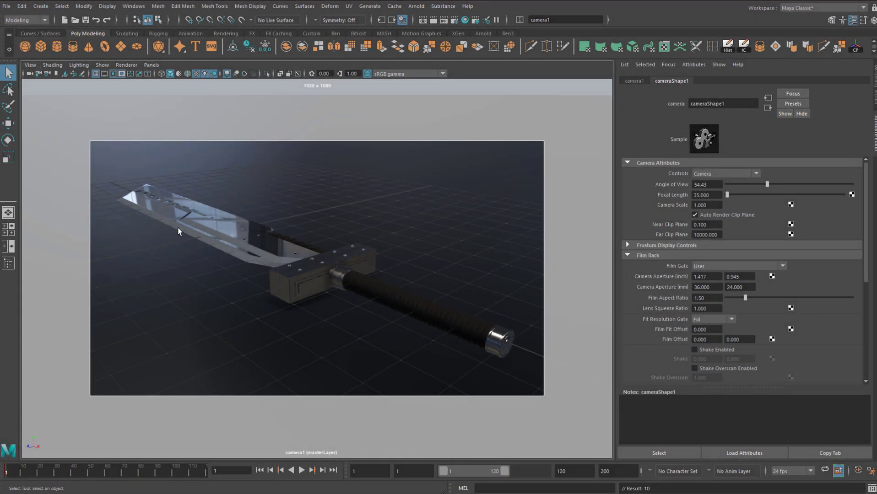
Step: Test the camera key by orbiting camera1 away and scrubbing the timeline back to frame 1, and select the sword's crossguard
left_click_drag(391, 269, 169, 262, "alt")
left_click_drag(122, 471, 6, 470)
left_click(335, 258)
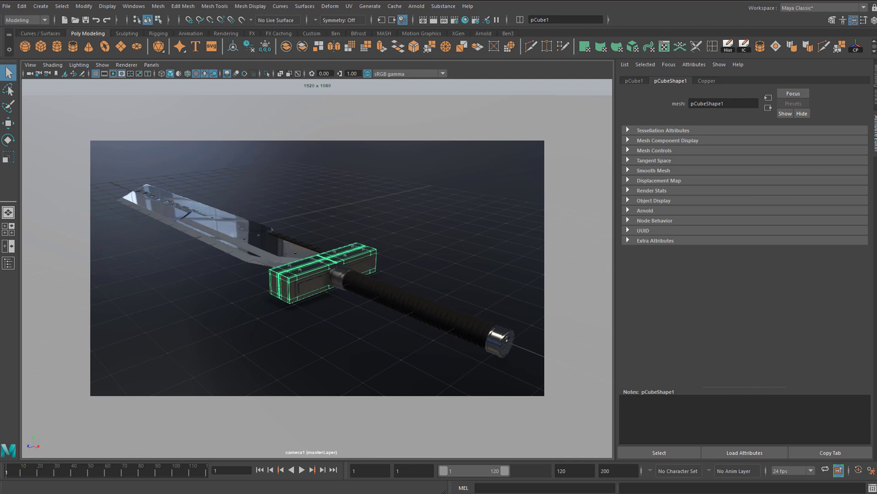
Step: Tear off a copy of the camera1 view as a smaller floating window clear of the sword in the main viewport
left_click(151, 65)
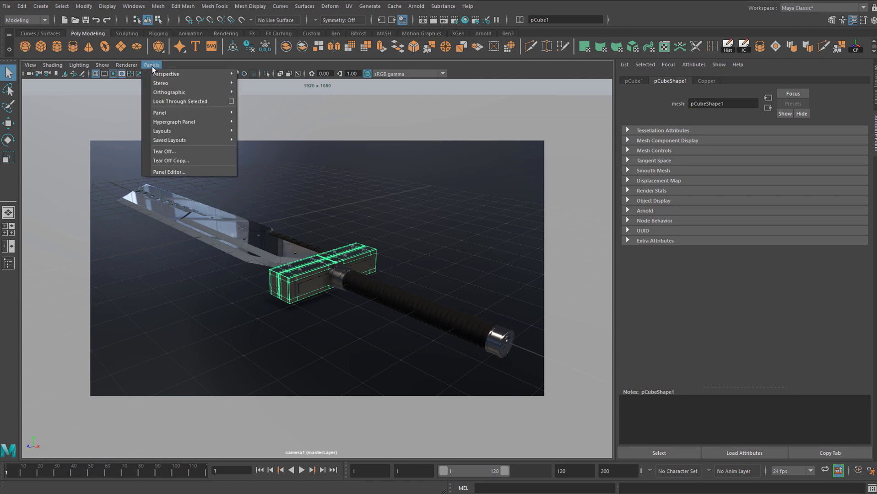
left_click(191, 160)
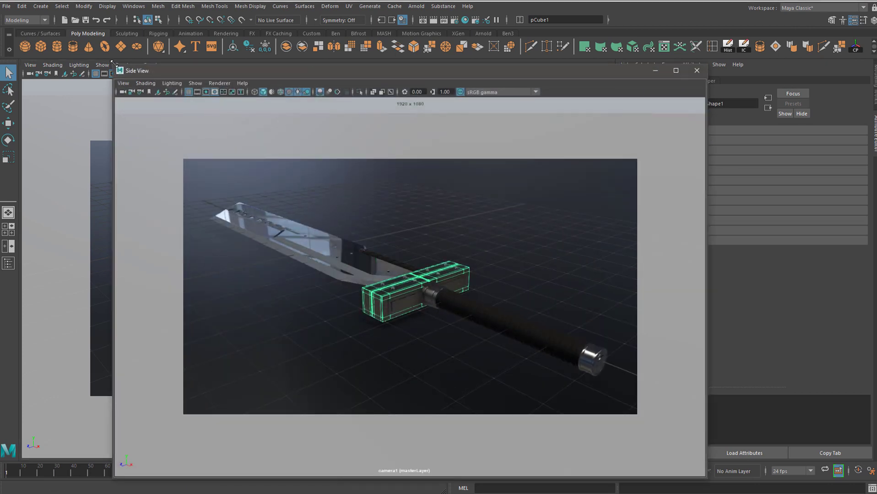
left_click_drag(215, 72, 543, 200)
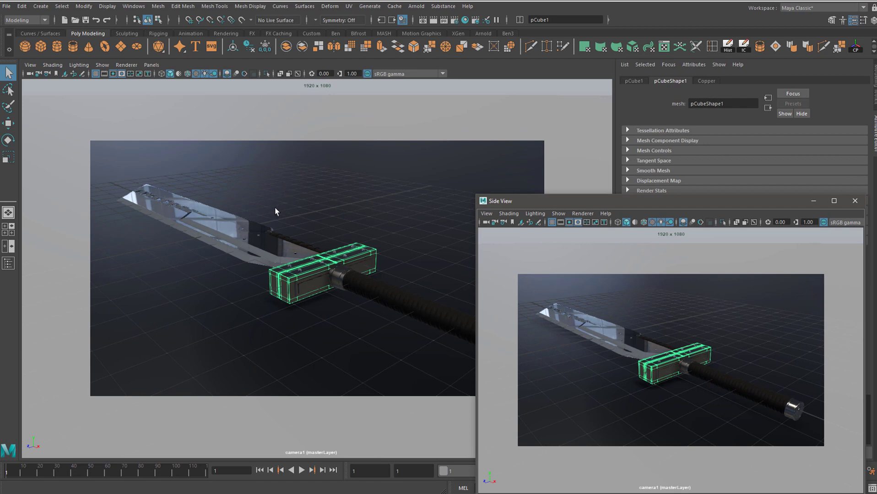
Step: Switch the main viewport to the perspective view, orbit above the sword and move the floating camera1 window farther aside
key("space")
key("space")
left_click_drag(406, 210, 256, 293, "alt")
left_click_drag(639, 203, 684, 197)
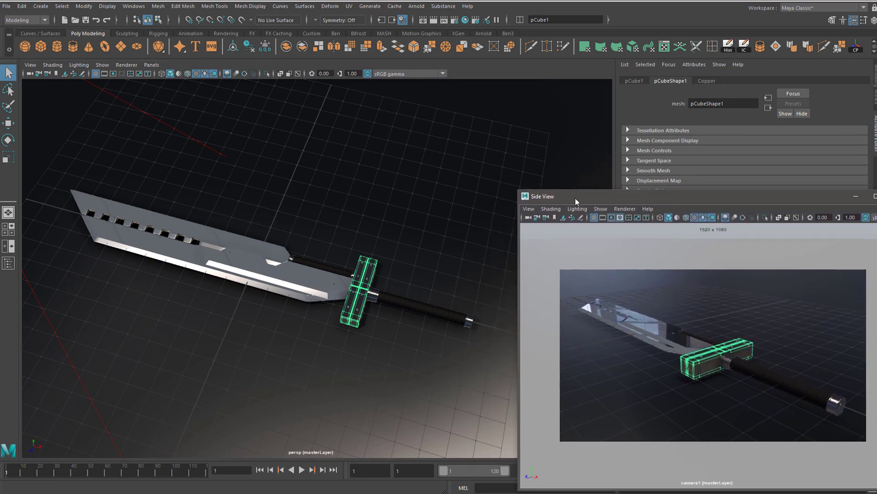
Step: Close the floating camera1 view window and orbit the perspective view back over the sword's handle side
left_click_drag(575, 198, 602, 217)
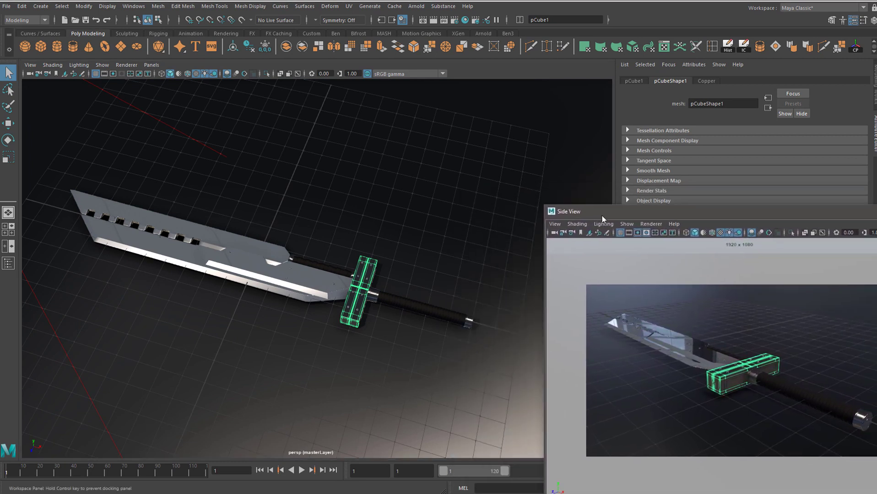
left_click_drag(277, 277, 339, 250, "alt")
scroll(347, 283, "up", 4)
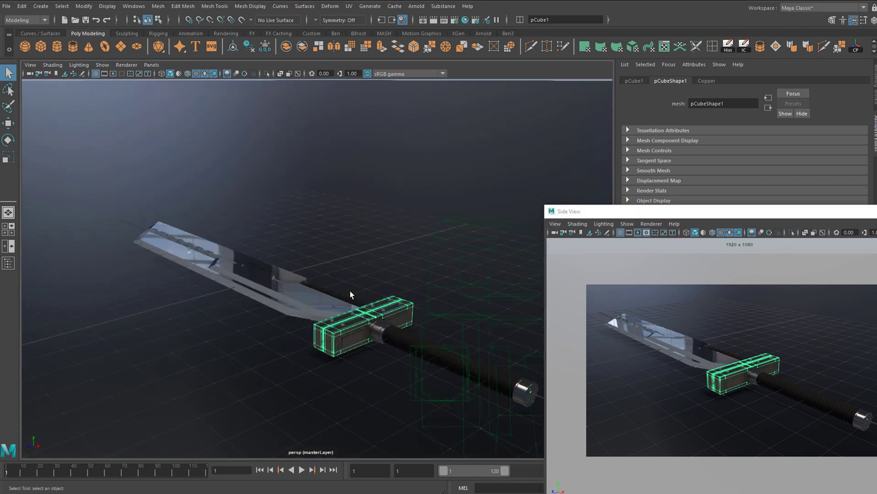
left_click_drag(367, 278, 408, 304, "alt")
left_click_drag(704, 214, 605, 216)
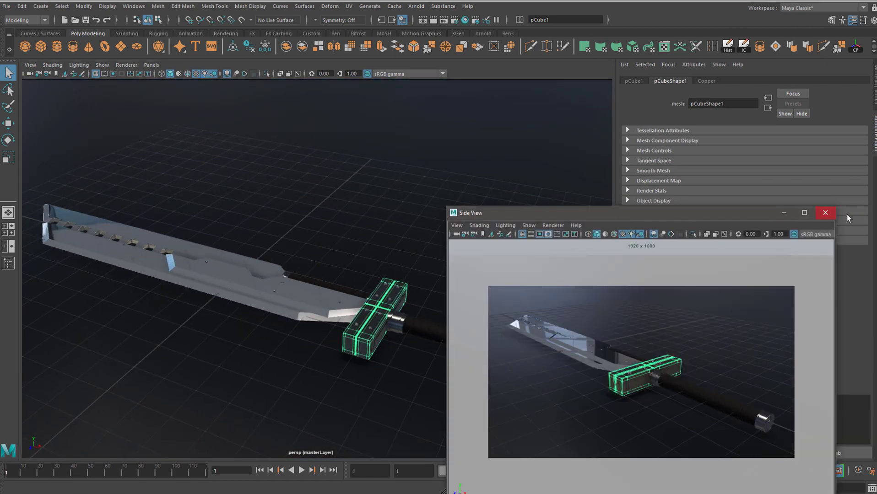
left_click(825, 212)
left_click_drag(488, 198, 482, 92, "alt")
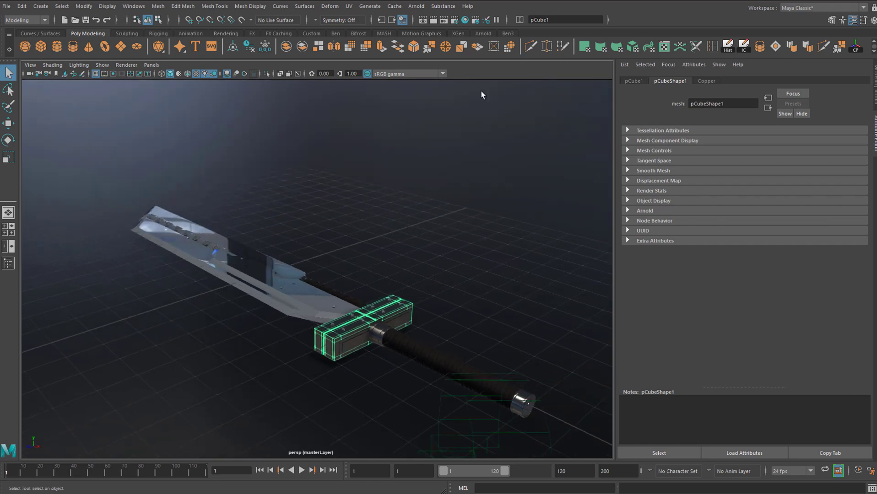
Step: Start an Arnold render of the sword from cameraShape1 and move the render window aside to uncover the viewport
left_click(417, 7)
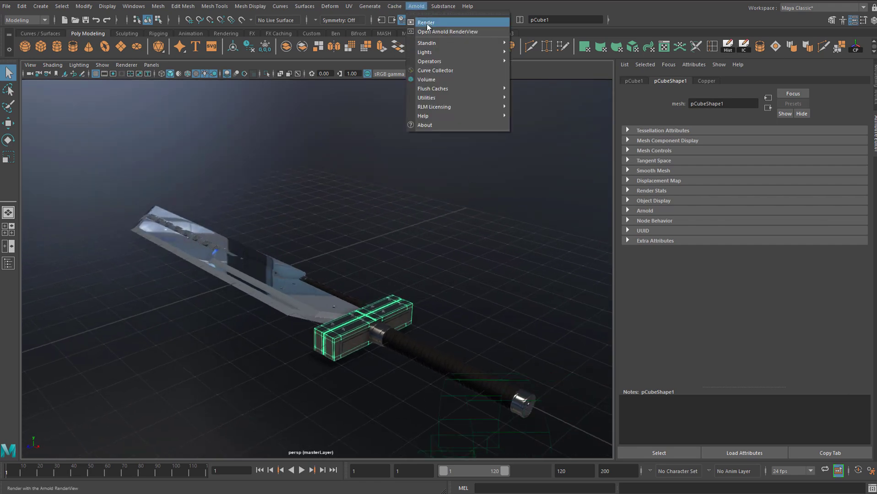
left_click(427, 23)
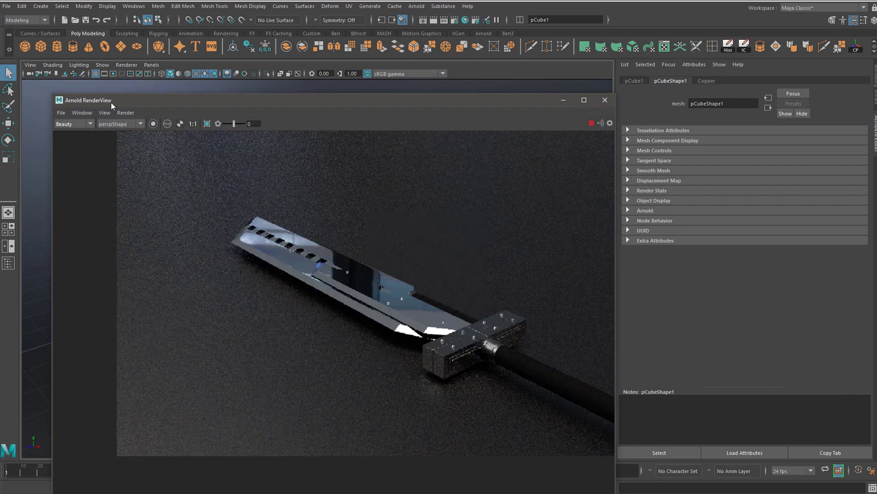
left_click_drag(112, 102, 113, 94)
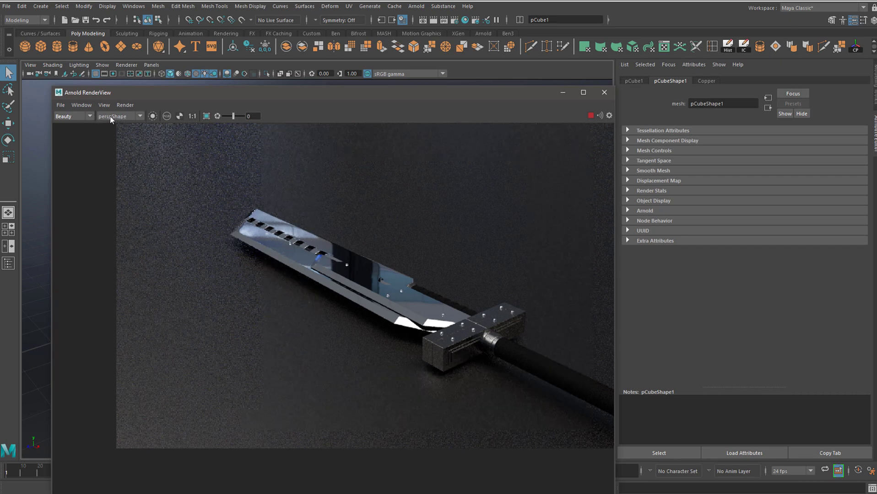
left_click(110, 117)
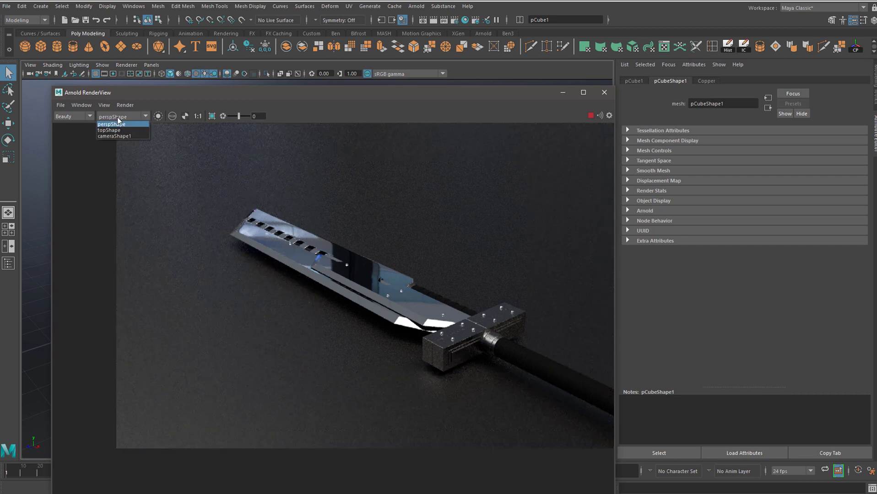
left_click(113, 136)
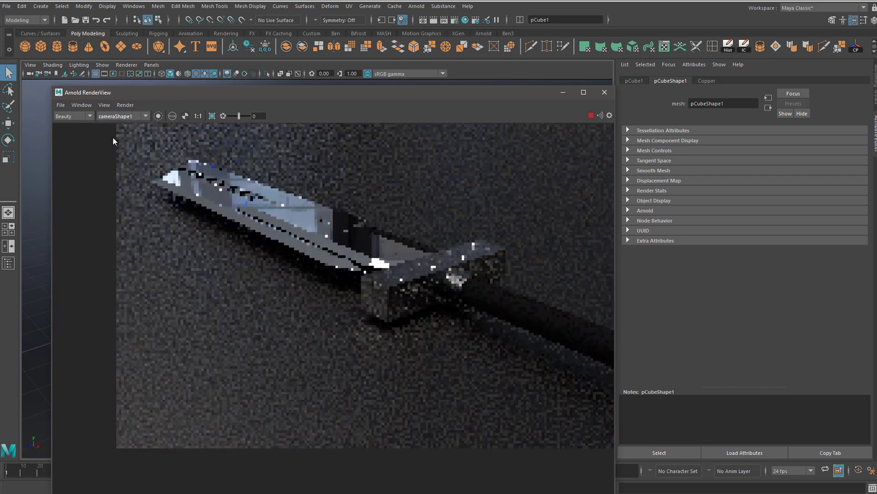
left_click_drag(328, 93, 692, 106)
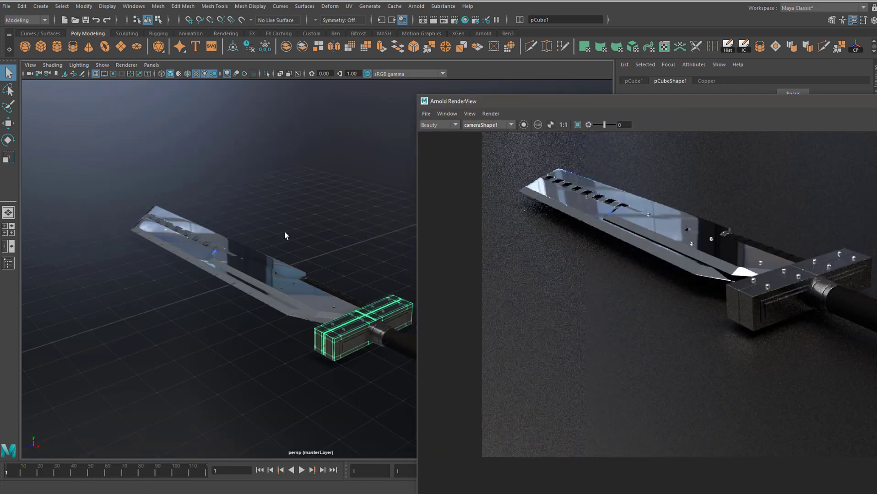
left_click_drag(201, 256, 531, 105, "alt")
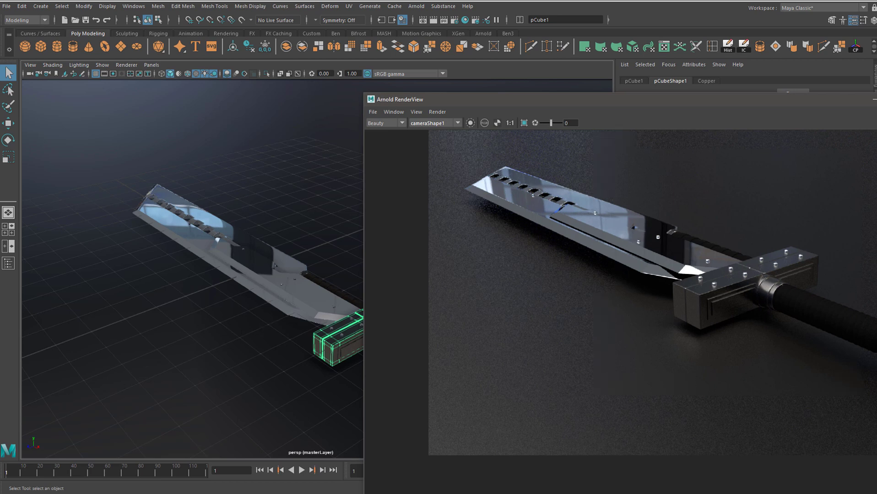
left_click(424, 111)
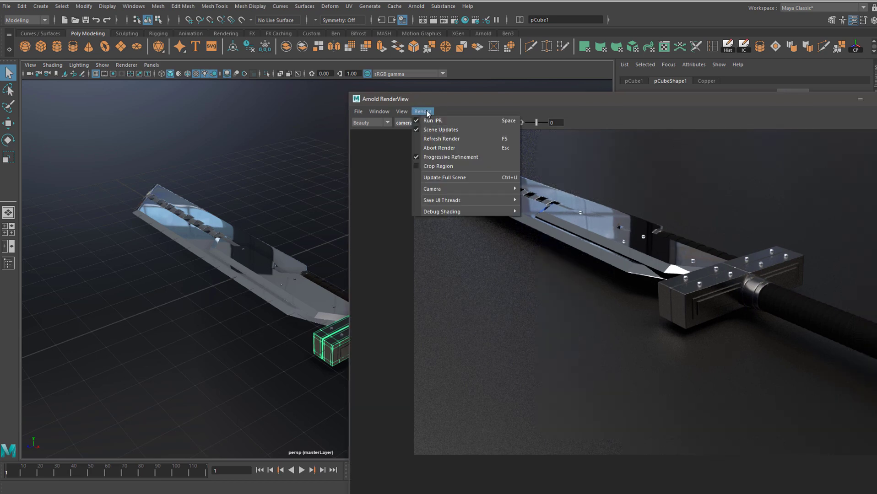
left_click(473, 98)
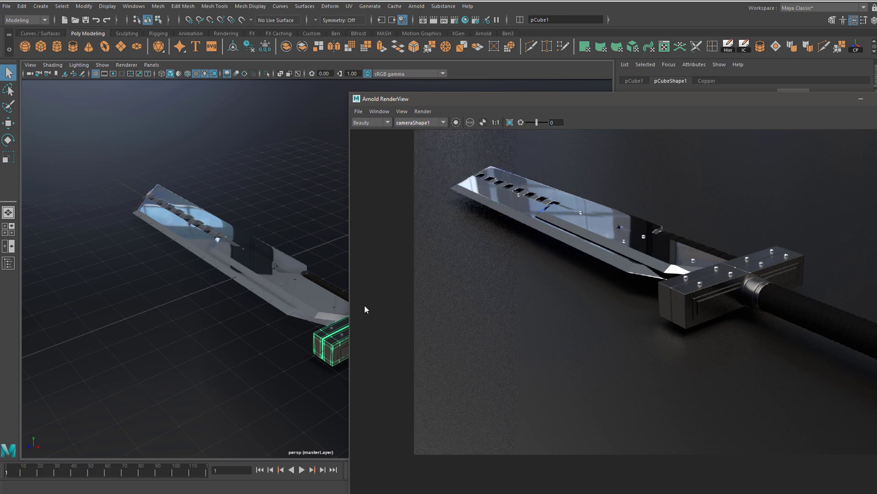
left_click(420, 111)
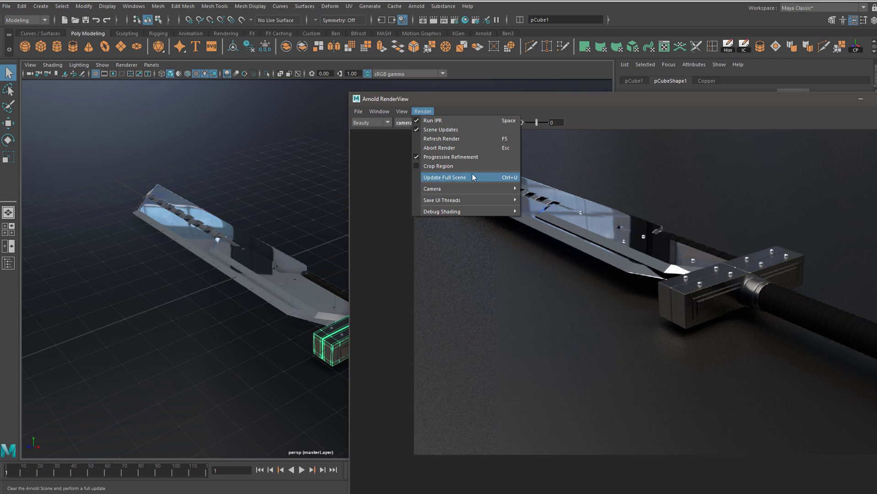
left_click(634, 269)
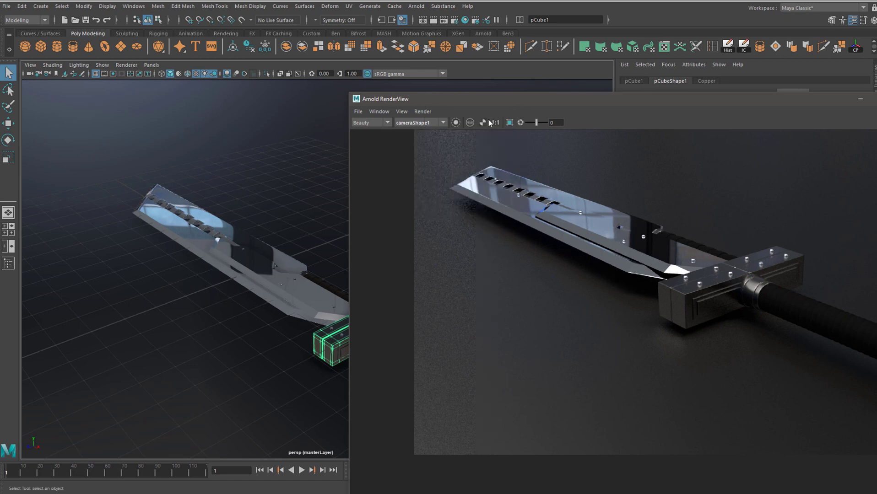
Step: Open the render settings, choose the HD_1080 image size preset and have the width/height ratio maintained
left_click_drag(517, 100, 237, 233)
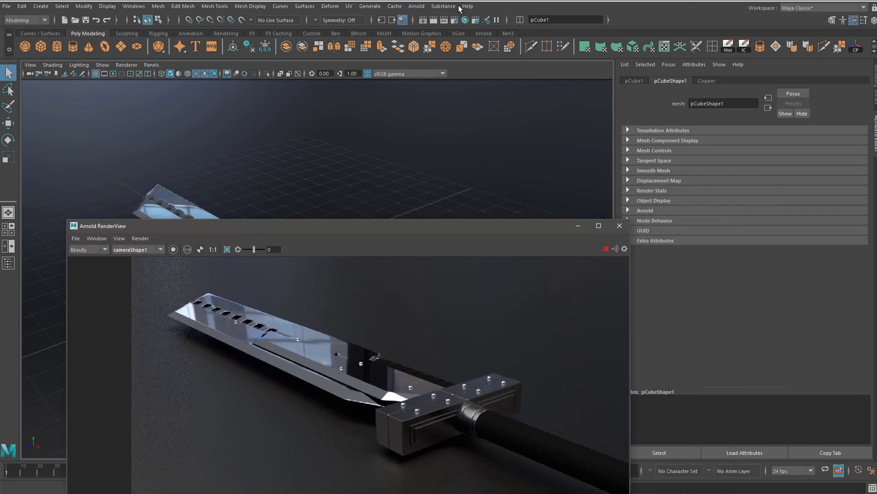
left_click(455, 21)
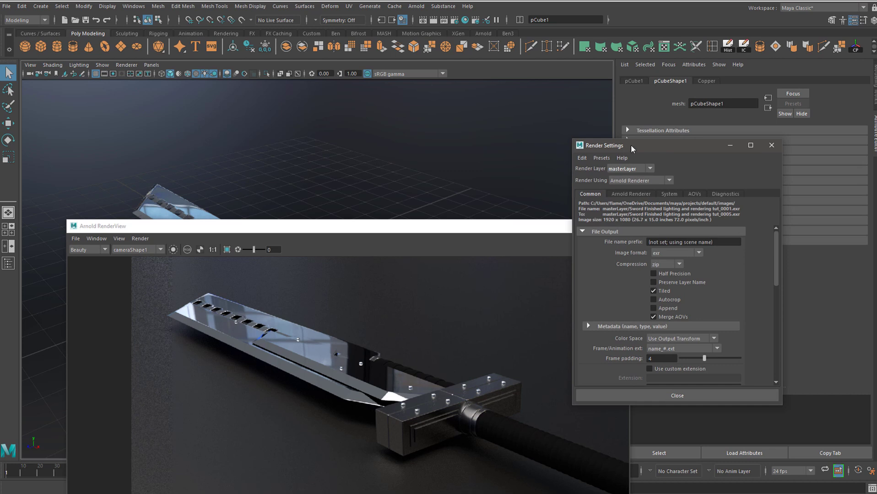
left_click_drag(686, 146, 502, 114)
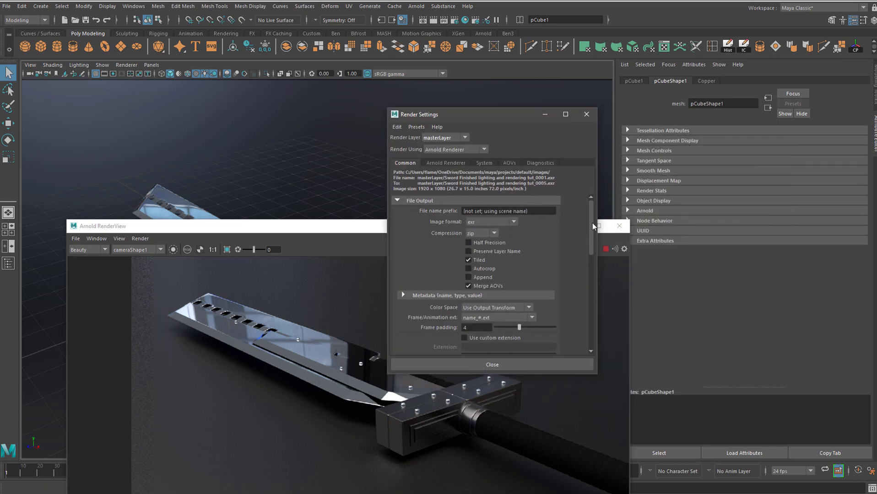
left_click_drag(593, 225, 585, 316)
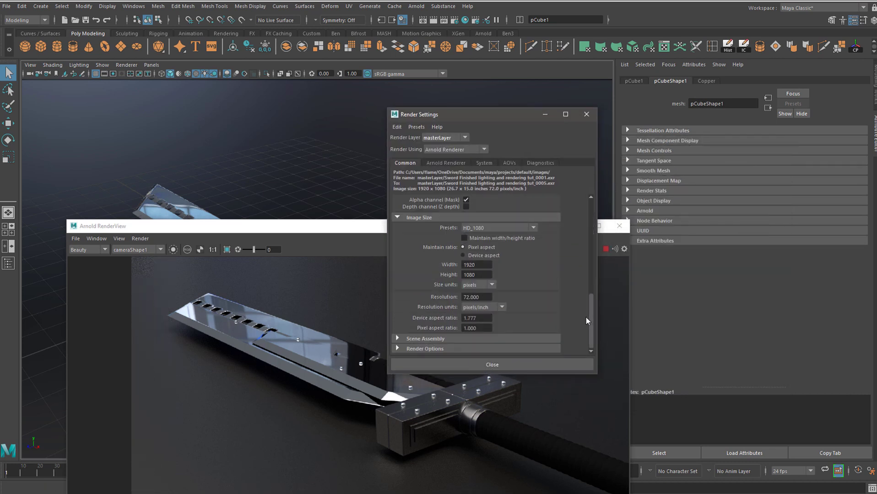
left_click(488, 229)
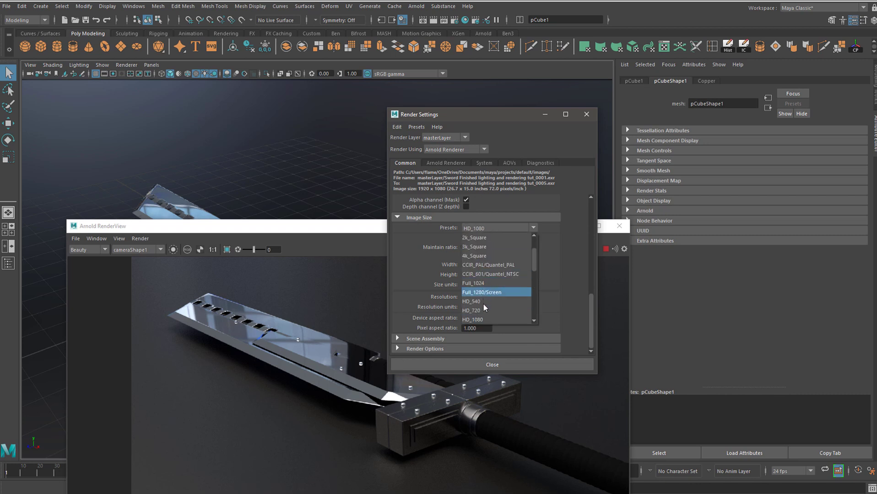
left_click(483, 316)
left_click(486, 228)
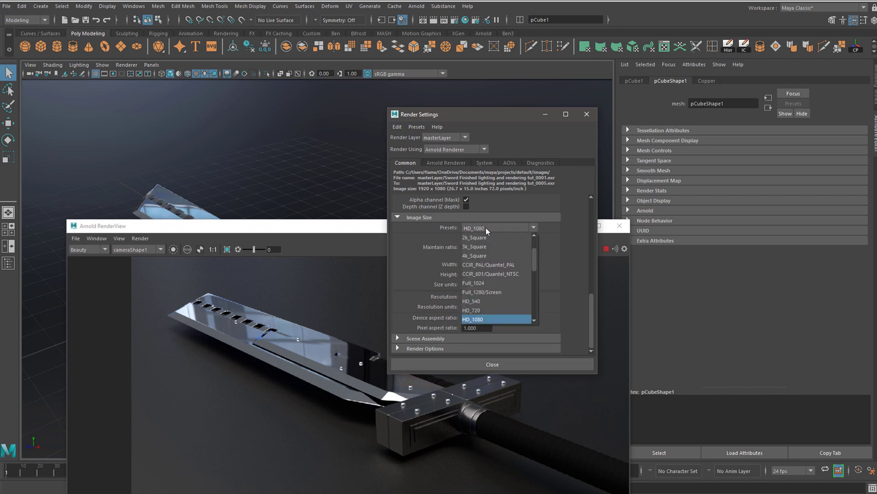
left_click(484, 319)
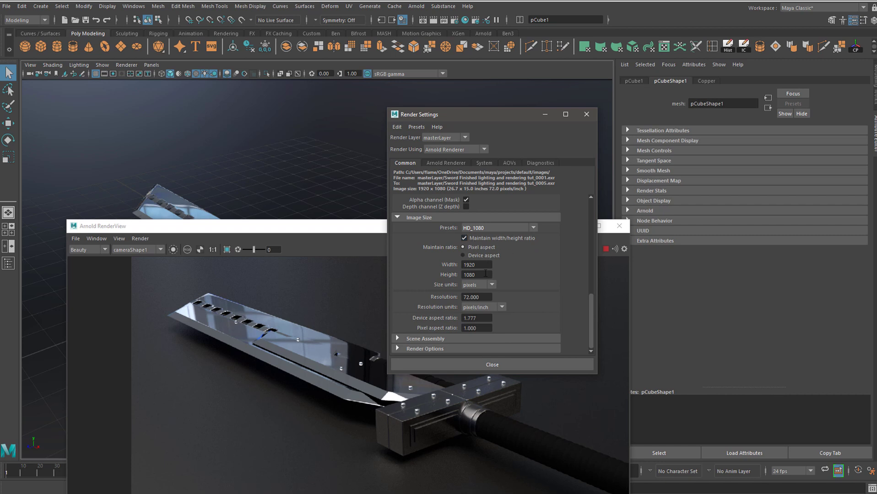
Step: Set the render image height to 320 pixels and fit the whole sword render in the render window
double_click(488, 275)
type("320")
key("Return")
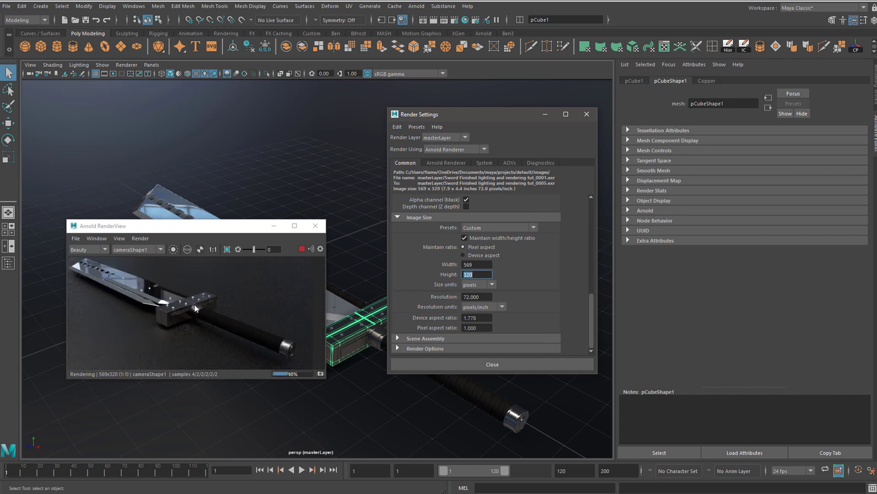
scroll(194, 306, "down", 3)
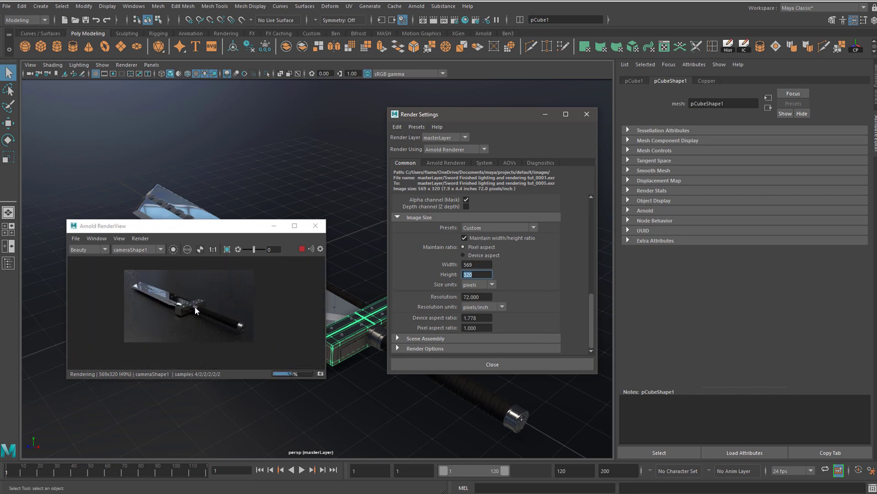
Step: Set the Arnold Camera (AA), Diffuse, Specular, Transmission, SSS and Volume Indirect samples all to 1
left_click(434, 163)
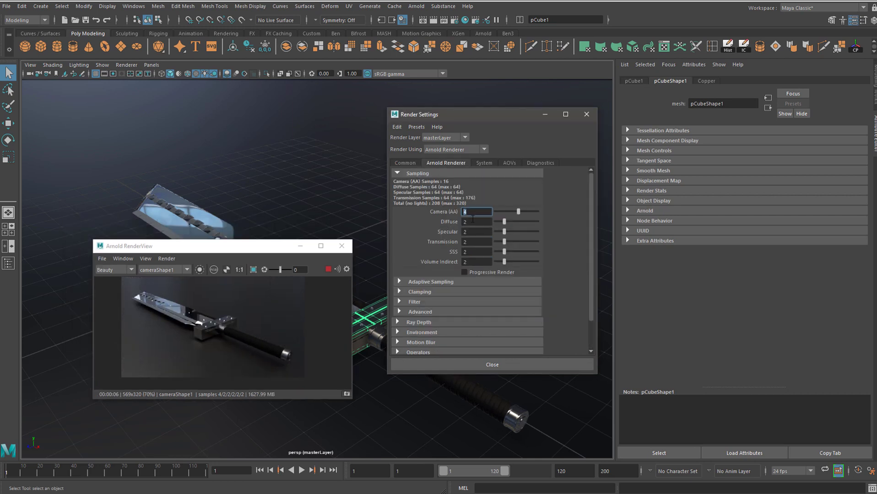
key("Tab")
type("1")
key("Tab")
type("1")
key("Tab")
type("1")
key("Tab")
type("1")
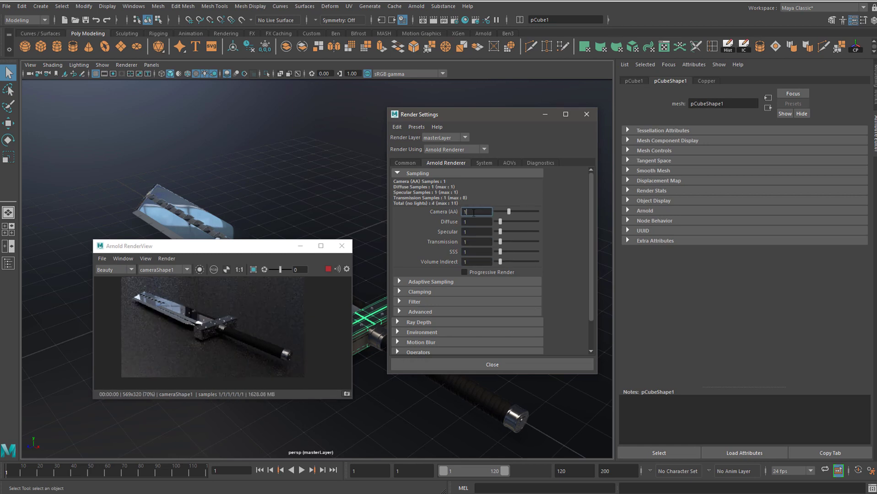
Step: Shrink the Arnold RenderView window, move it clear of the sword in the viewport and close the render settings
mouse_move(206, 307)
left_mouse_down()
mouse_move(204, 323)
mouse_move(206, 315)
left_mouse_up()
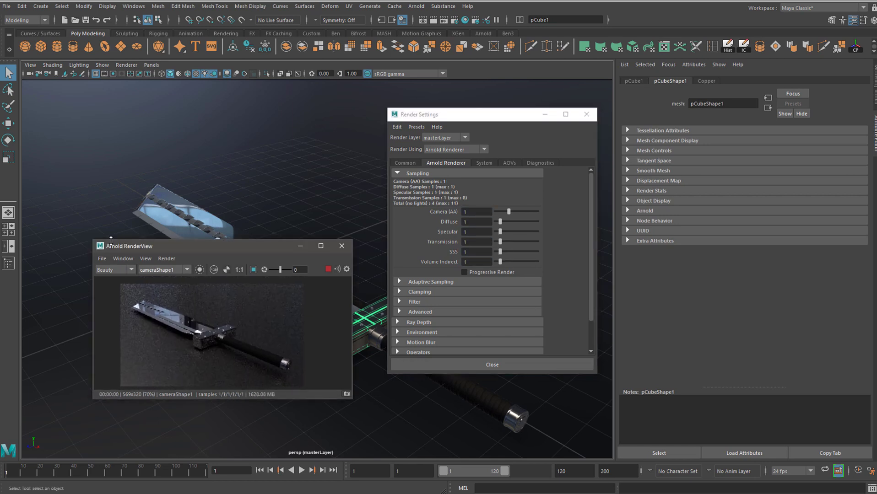
left_click_drag(68, 110, 146, 257)
left_click_drag(240, 265, 96, 354)
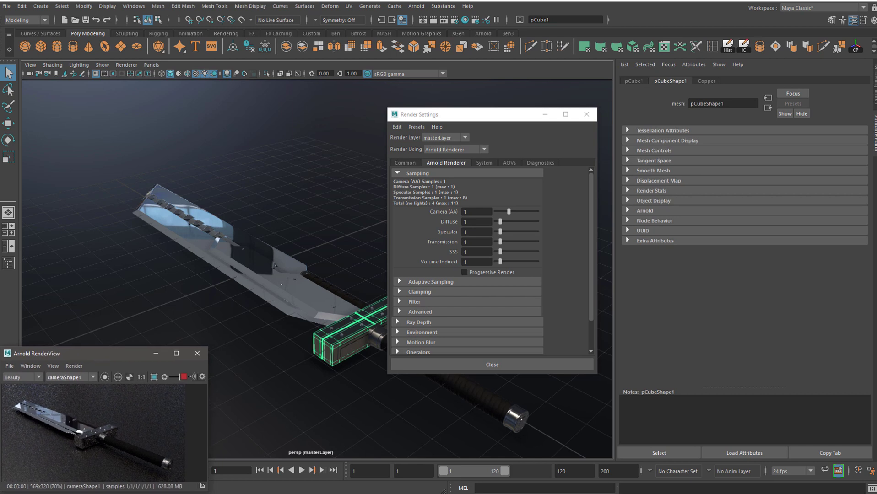
left_click(499, 364)
left_click(500, 364)
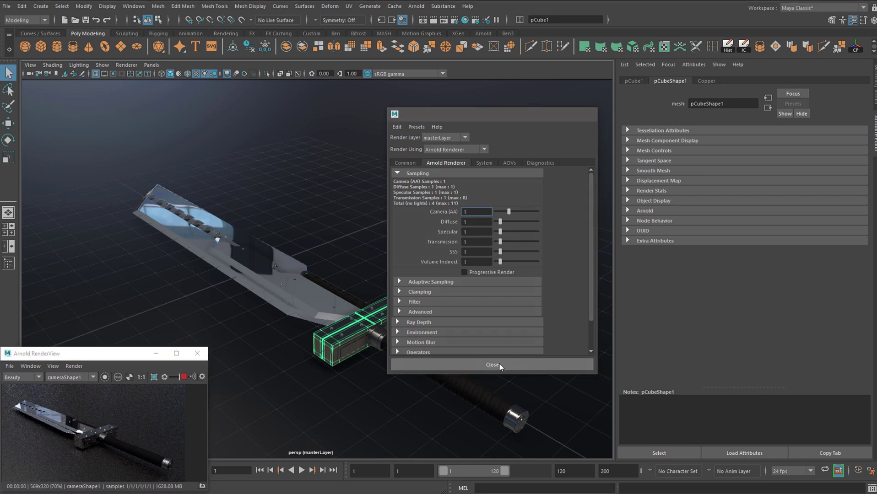
Step: Delete the existing Arnold area light above the sword
left_click_drag(343, 286, 333, 160, "alt")
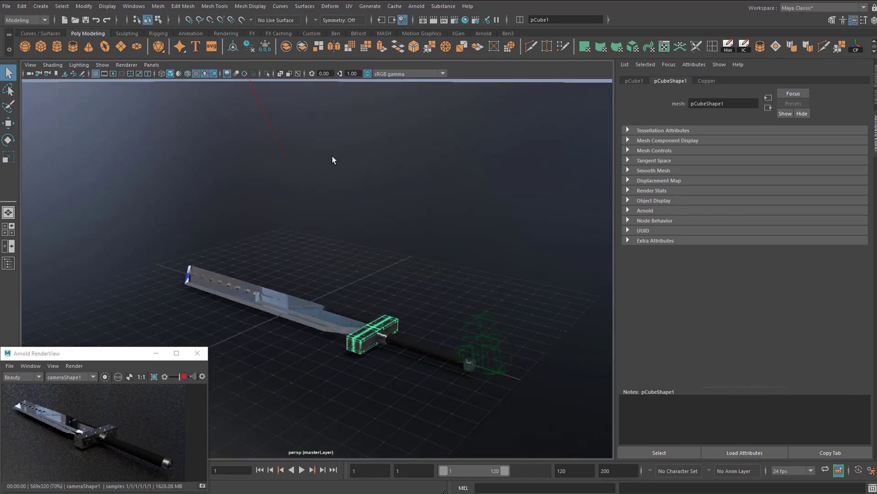
left_click(275, 138)
scroll(247, 145, "down", 5)
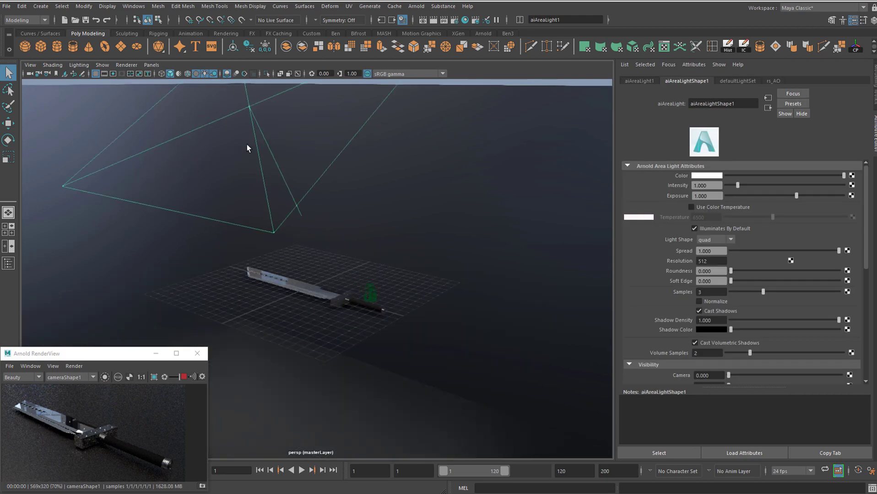
scroll(256, 122, "up", 4)
scroll(239, 115, "down", 4)
Step: Create a new Arnold area light and frame it in the perspective view together with the blade
left_click(416, 6)
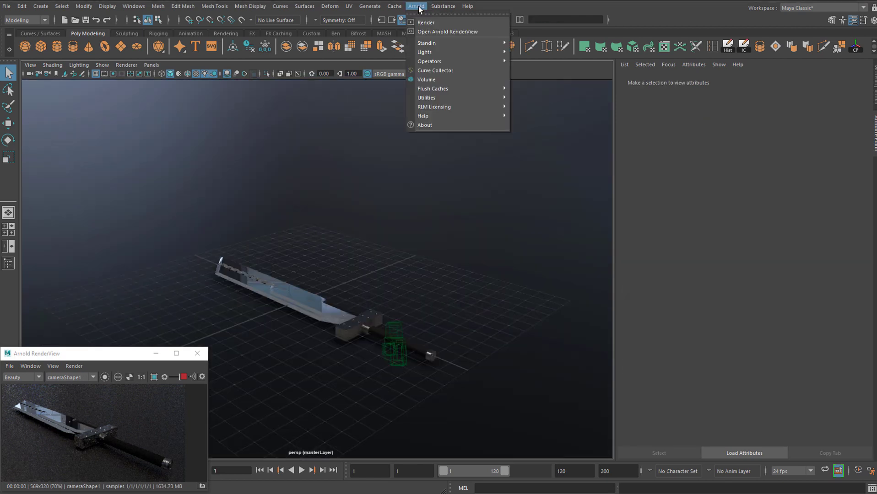
mouse_move(436, 51)
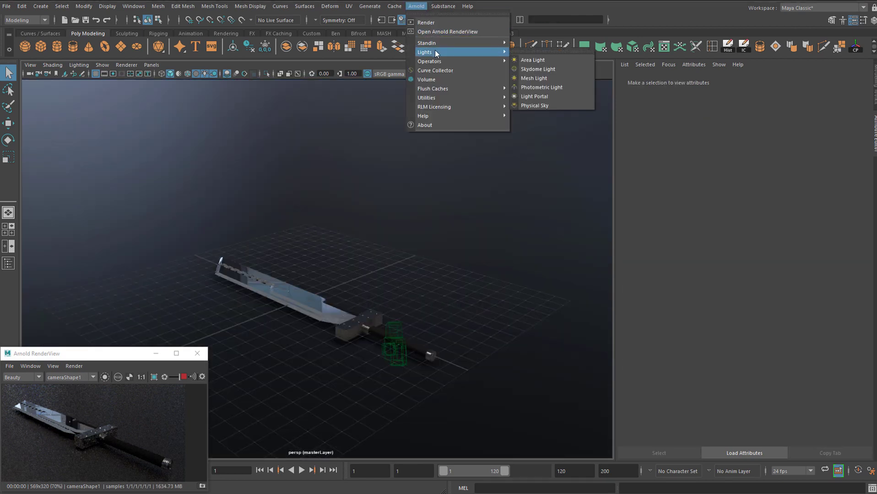
left_click(525, 63)
key("f")
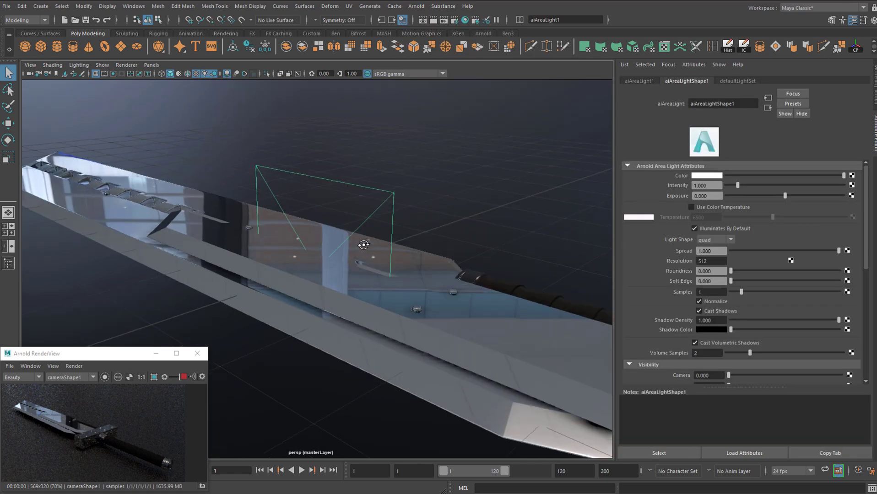
left_click_drag(362, 245, 329, 251, "alt")
scroll(313, 250, "down", 4)
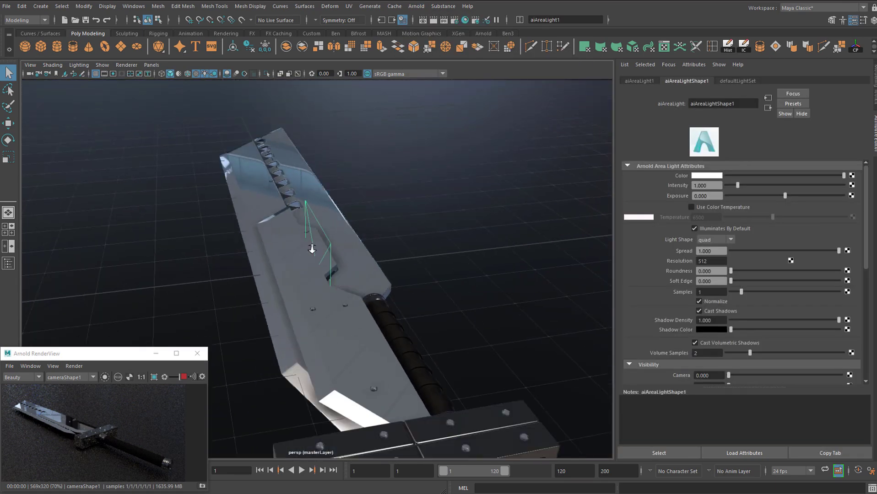
Step: Raise the new area light above the blade and turn off its Normalize option
key("w")
left_click_drag(318, 188, 319, 75)
left_click_drag(435, 170, 401, 208, "alt")
key("bracketleft")
key("bracketleft")
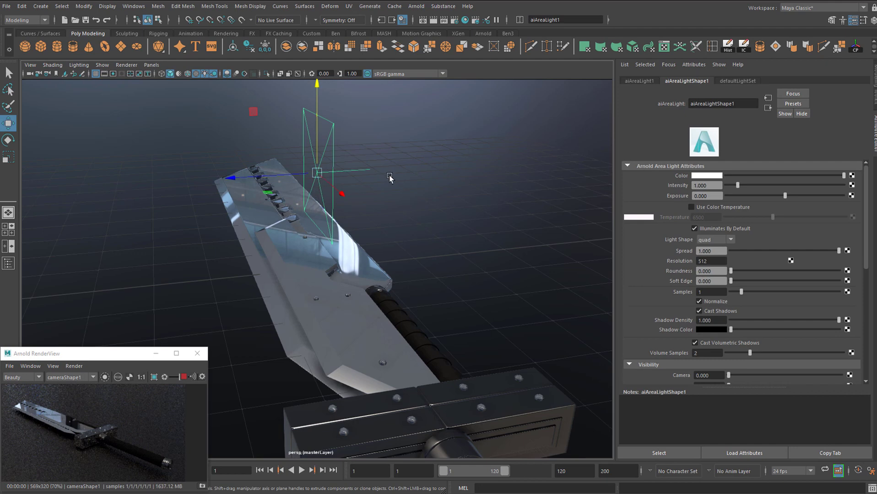
mouse_move(344, 221)
left_mouse_down("alt")
mouse_move(355, 221)
mouse_move(343, 221)
left_mouse_up("alt")
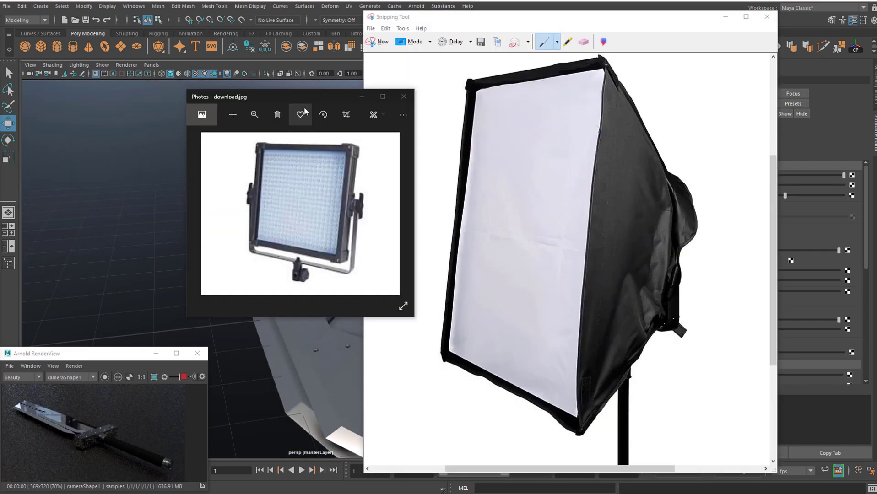
left_click_drag(284, 96, 287, 96)
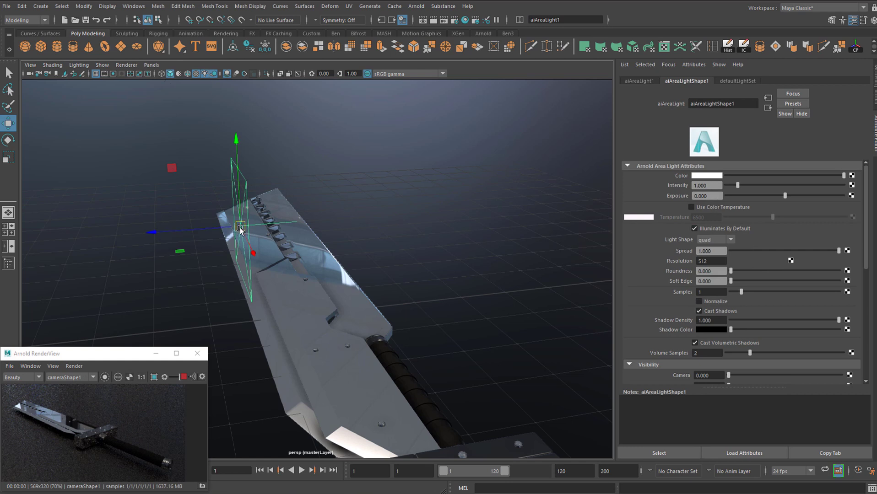
Step: Try to enlarge the area light uniformly with Normalize off and undo the scaling
key("r")
left_click_drag(240, 227, 684, 106)
key("ctrl+z")
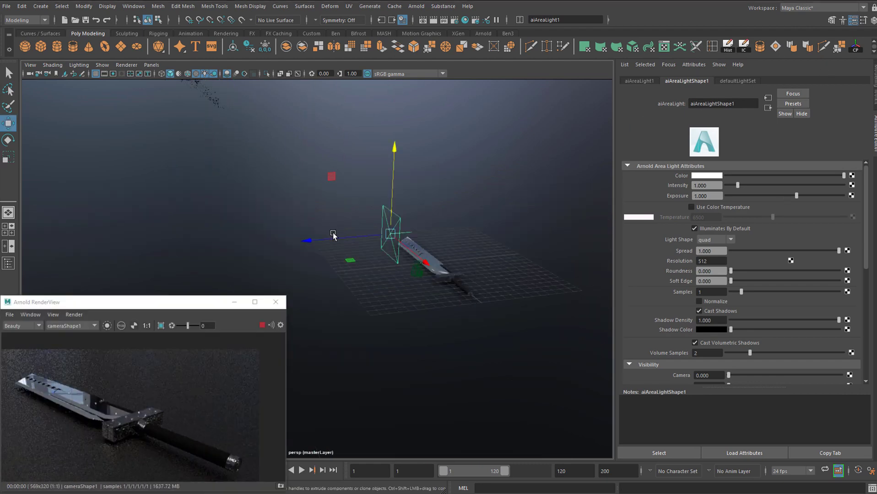
Step: Move the area light up and away beyond the blade tip and scale it up uniformly to about two and a half times
left_click_drag(392, 245, 313, 90)
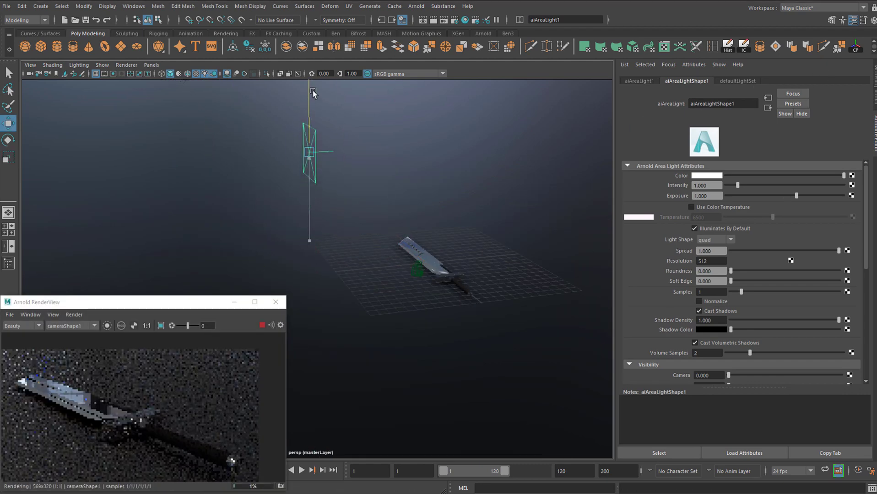
key("r")
left_click_drag(309, 151, 416, 128)
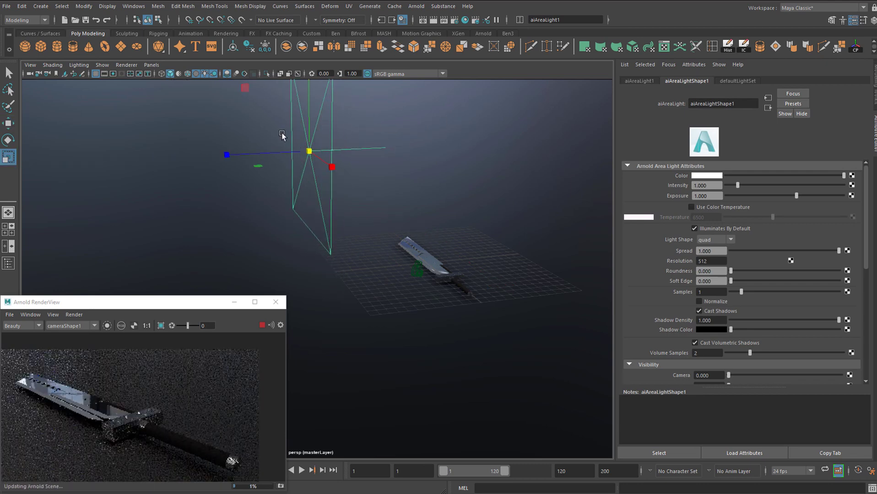
Step: Rotate the enlarged area light to tilt it down toward the sword and shift it into place
key("e")
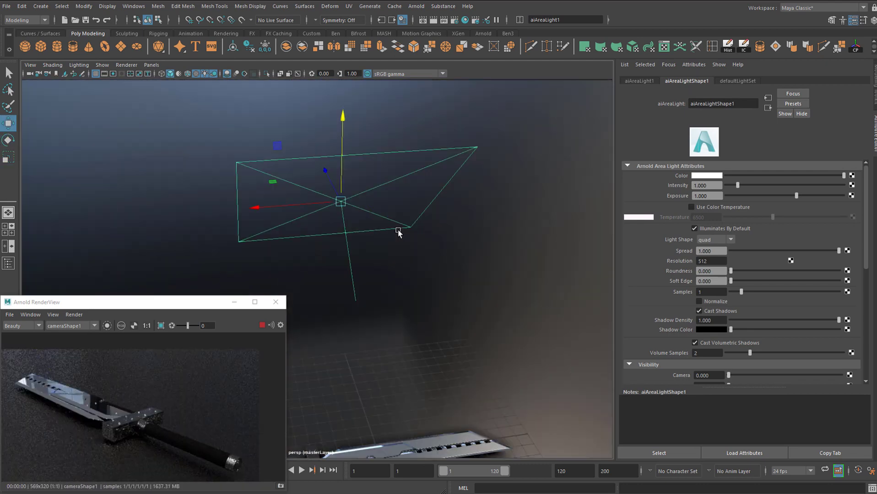
left_click_drag(399, 232, 469, 206, "alt")
key("e")
mouse_move(495, 92)
left_mouse_down()
mouse_move(458, 78)
mouse_move(506, 96)
left_mouse_up()
left_click_drag(513, 166, 298, 178, "alt")
key("w")
left_click_drag(222, 158, 287, 157)
Step: Set the area light's Intensity and Exposure both to 4
left_click_drag(712, 186, 535, 177)
type("2")
key("Return")
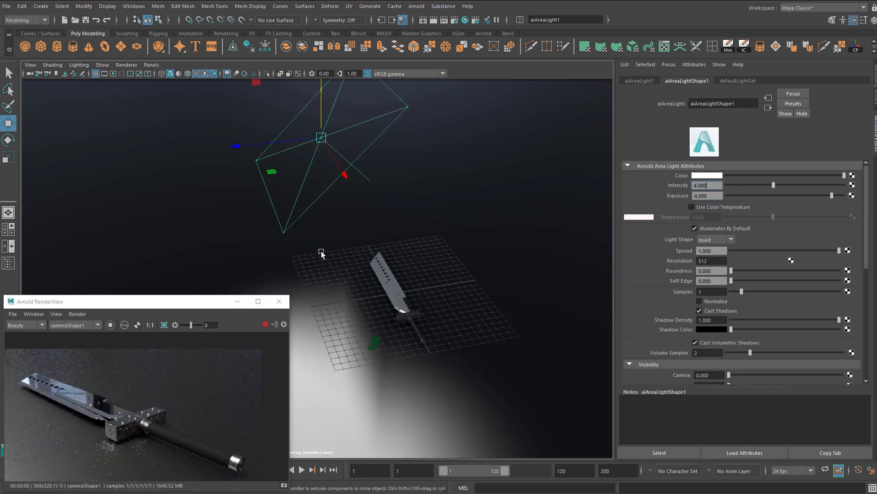
Step: Move the area light horizontally out to the side of the sword, beyond the grid's edge
left_click_drag(354, 249, 339, 188, "alt")
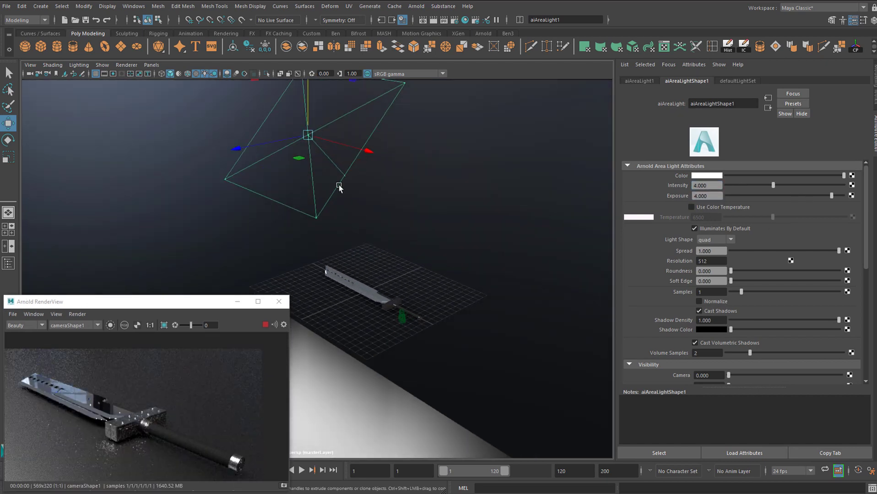
left_click_drag(306, 164, 285, 269, "alt")
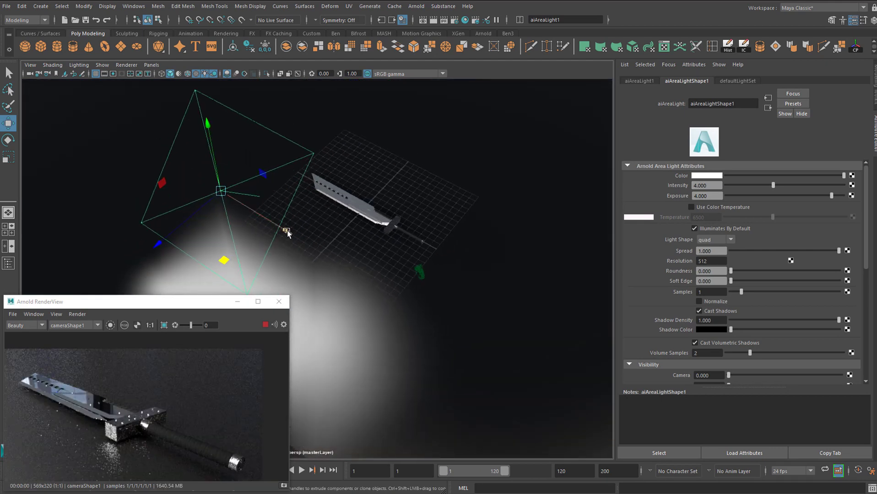
left_click_drag(269, 227, 599, 224, "alt")
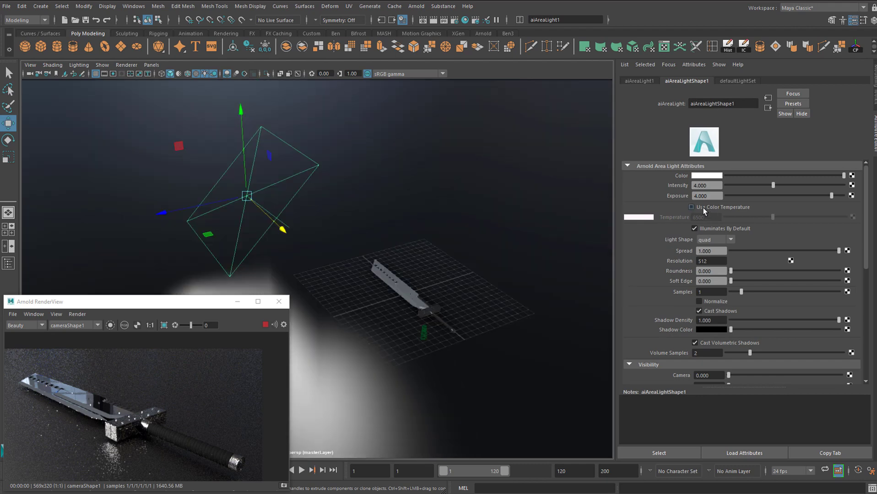
Step: Enable color temperature on the area light, set it to 4087, and recentre the sword in the live render
left_click(703, 209)
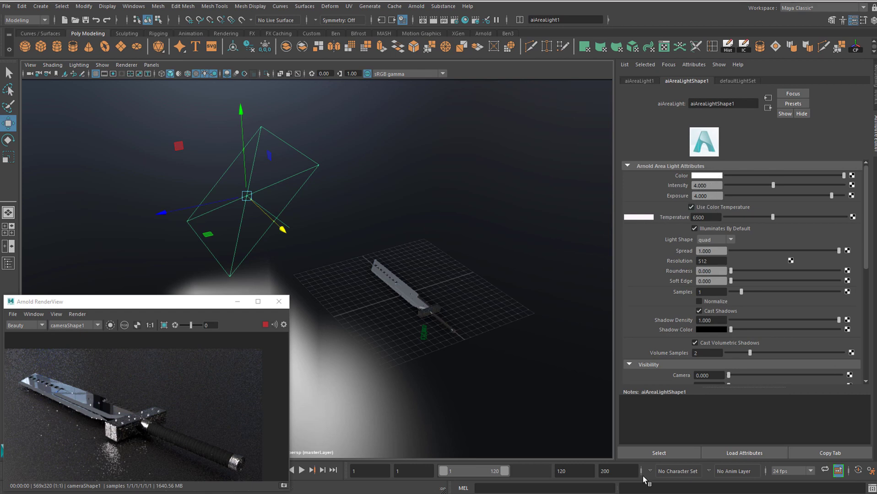
left_click_drag(773, 217, 752, 219)
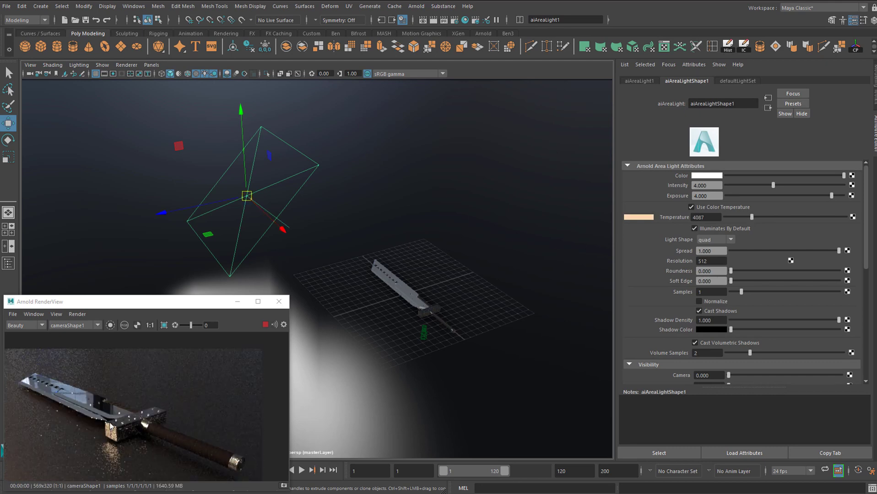
middle_click_drag(148, 406, 163, 391)
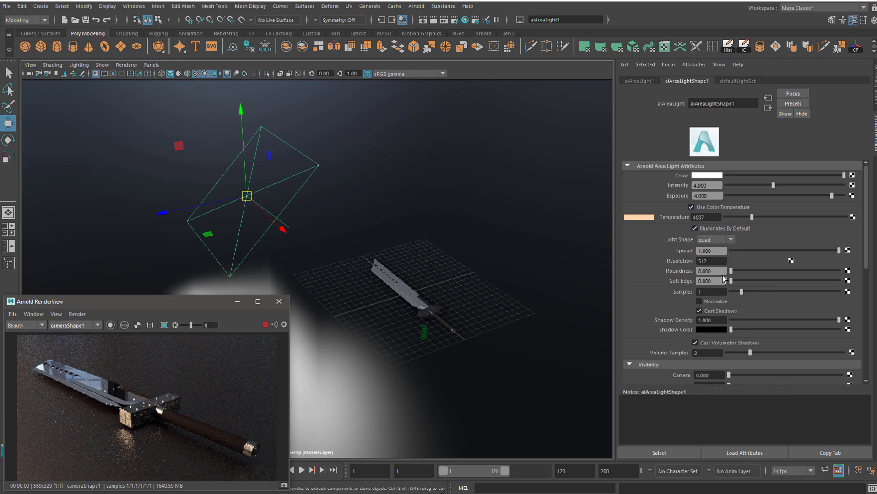
Step: Set the area light's Samples to 3
left_click(701, 293)
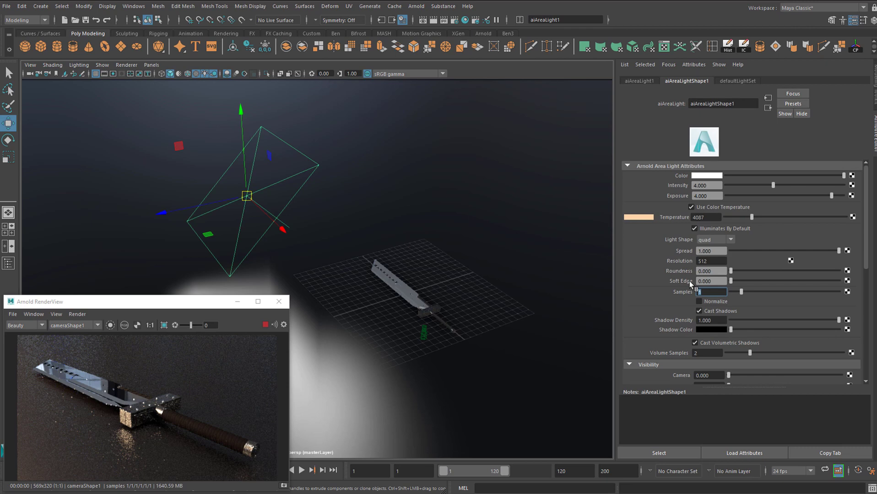
type("3")
key("Return")
left_click(717, 292)
Step: Duplicate the warm area light and move the copy across to the other side of the sword
left_click(250, 197)
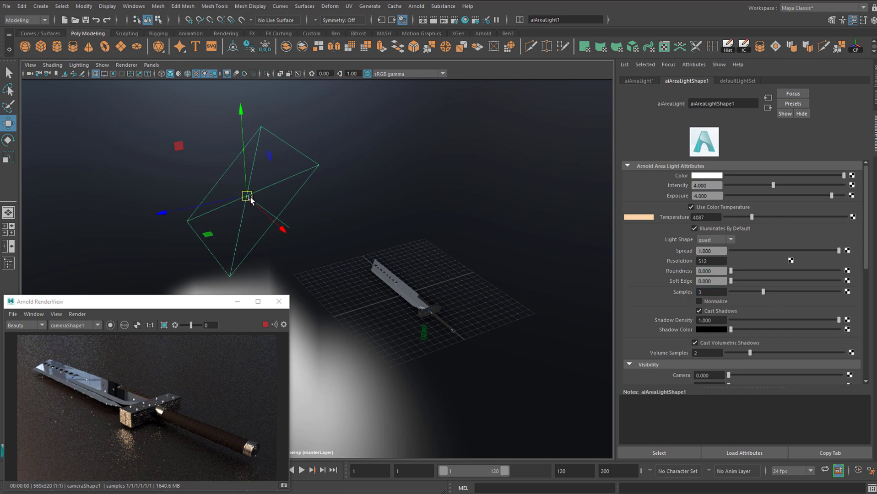
key("ctrl+d")
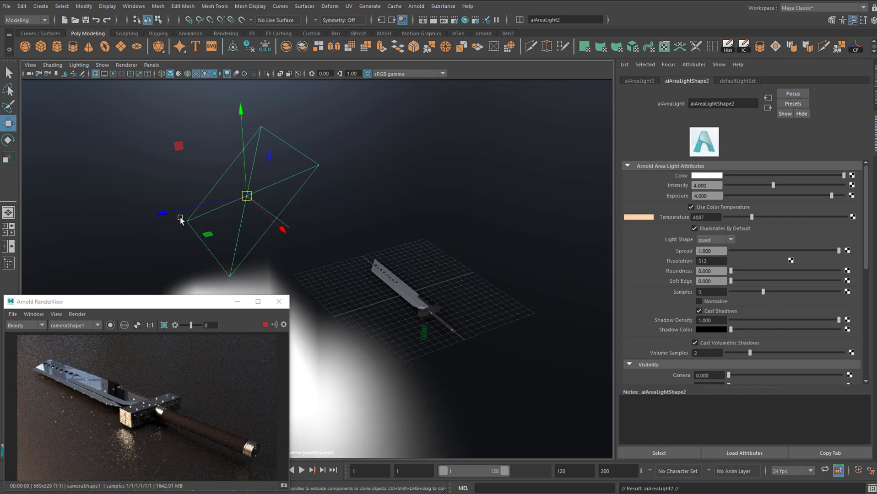
middle_click_drag(181, 219, 397, 178)
key("e")
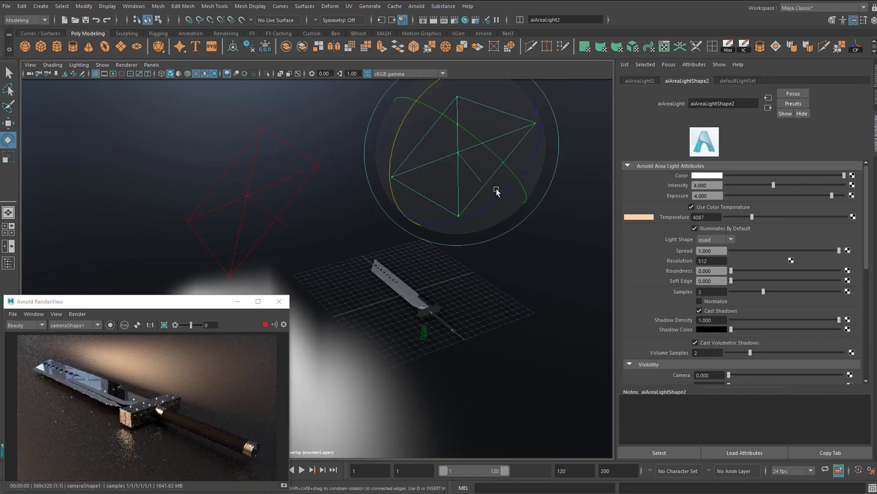
Step: Slide the duplicated area light along the world Z axis back toward the original light, over the blade
key("w")
left_click_drag(398, 166, 353, 179)
key("e")
key("w")
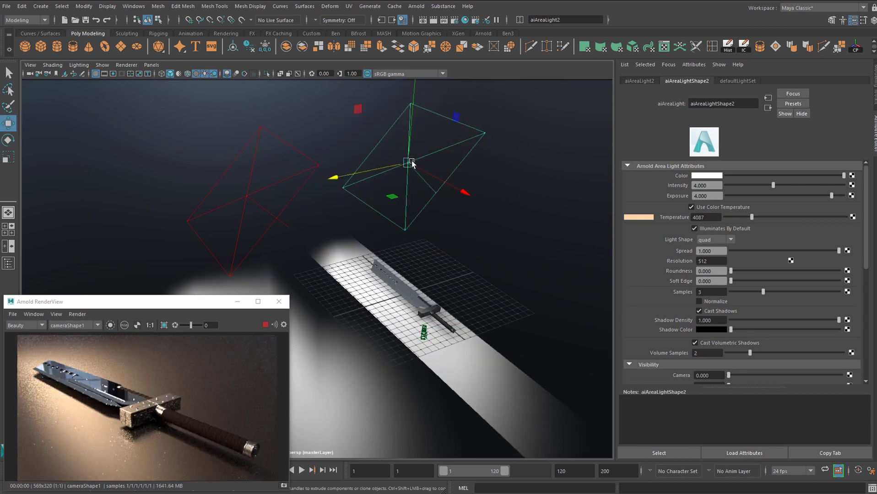
key("e")
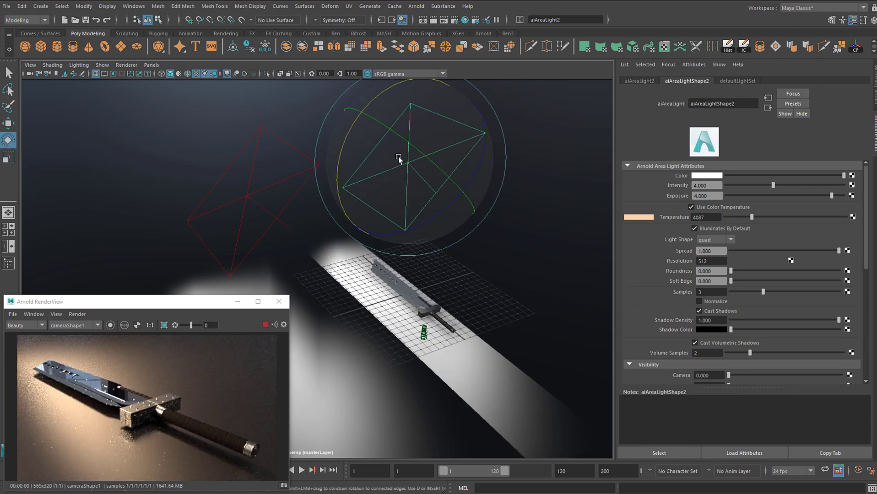
key("w")
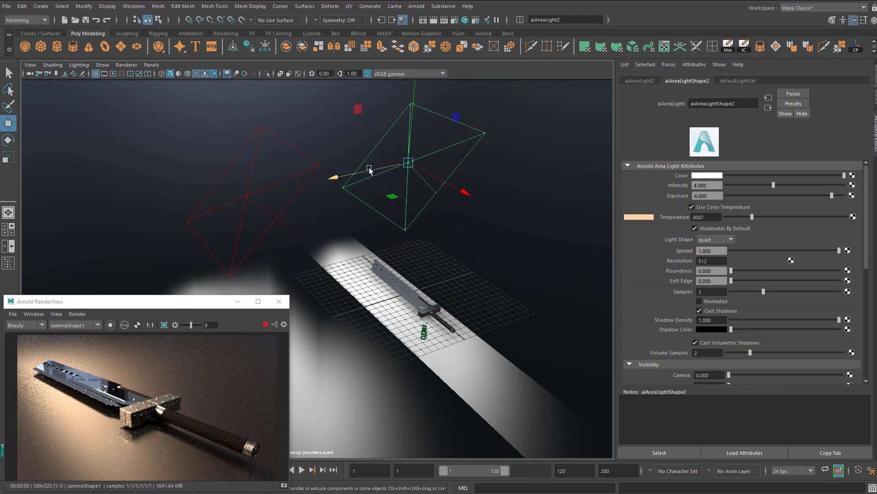
left_click_drag(370, 170, 348, 176)
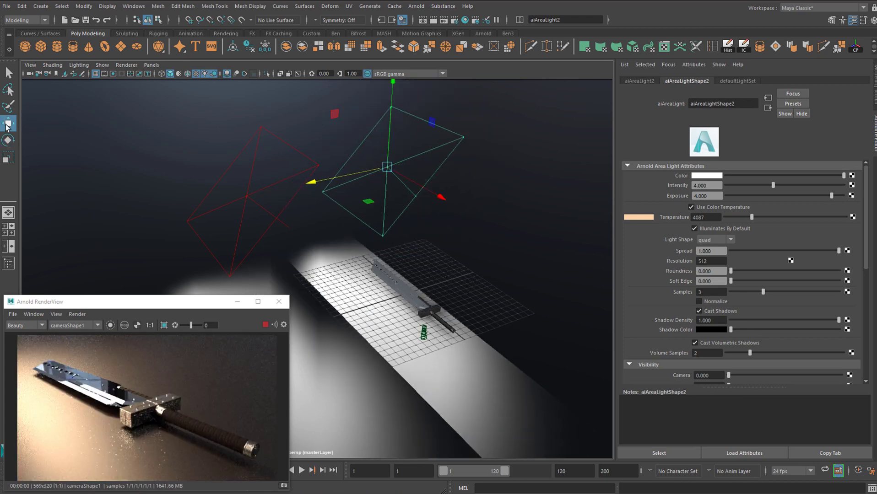
Step: Set the Move tool's axis orientation to Object and slide the duplicated light along its own tilted axis
double_click(7, 124)
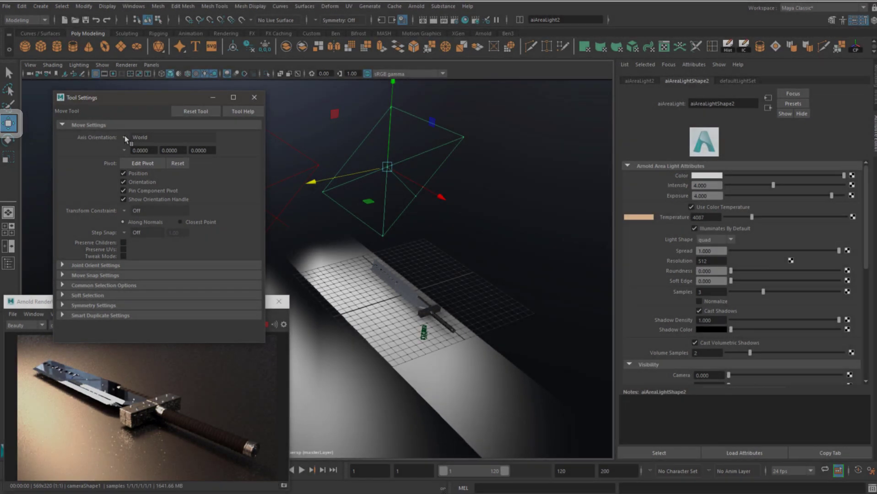
left_click(125, 137)
left_click(150, 141)
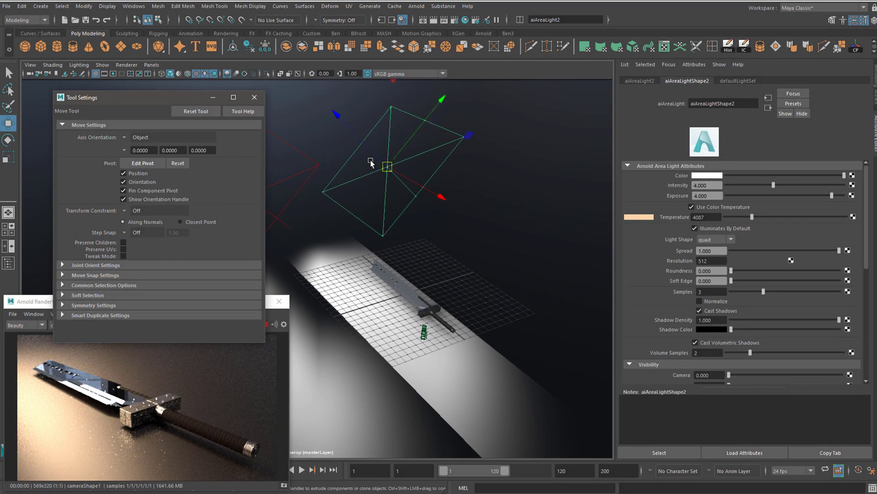
mouse_move(421, 124)
left_mouse_down()
mouse_move(441, 102)
mouse_move(413, 135)
left_mouse_up()
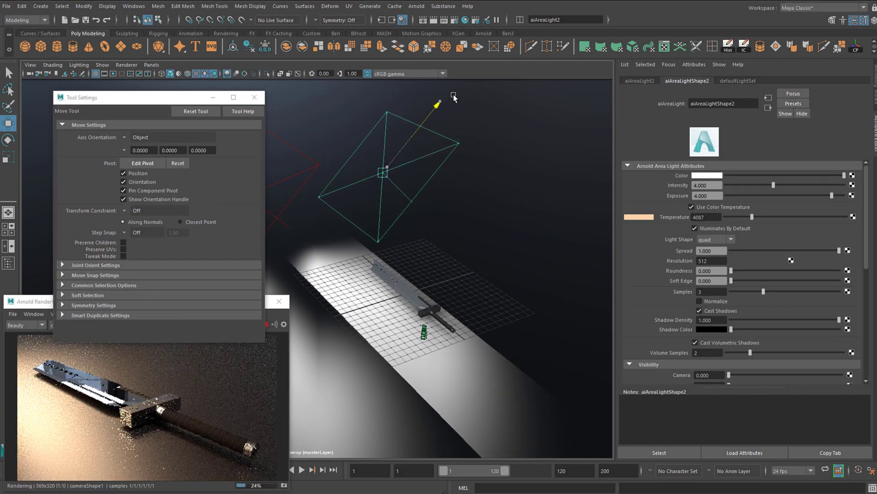
left_click_drag(453, 98, 453, 93)
Step: Return the Move tool's axis orientation to World and slide the duplicated light along the Z axis
left_click(137, 139)
left_click(137, 144)
left_click_drag(322, 171, 310, 155)
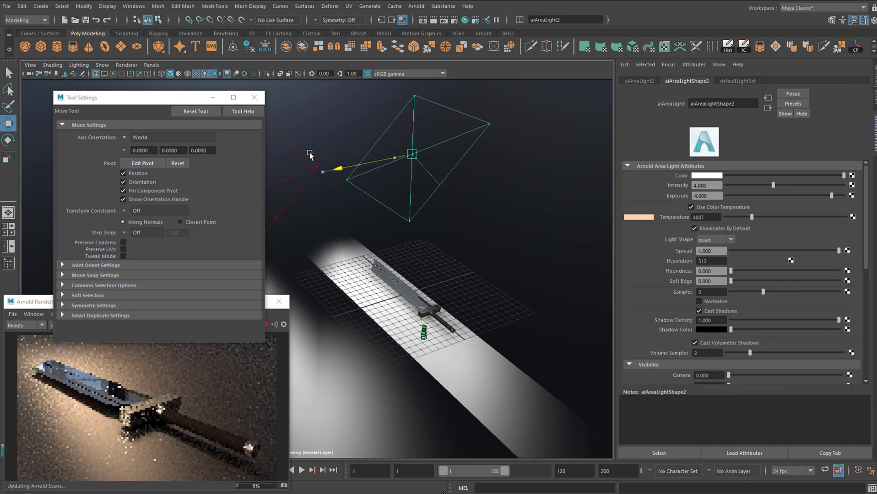
Step: Try rotating the duplicated light in object space, undo it, and set the Rotate tool's axis orientation to World
double_click(8, 140)
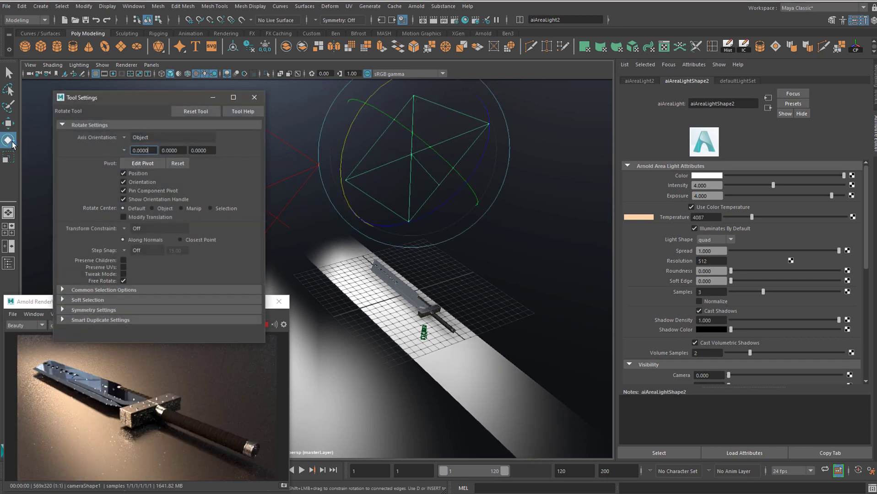
left_click_drag(174, 98, 186, 117)
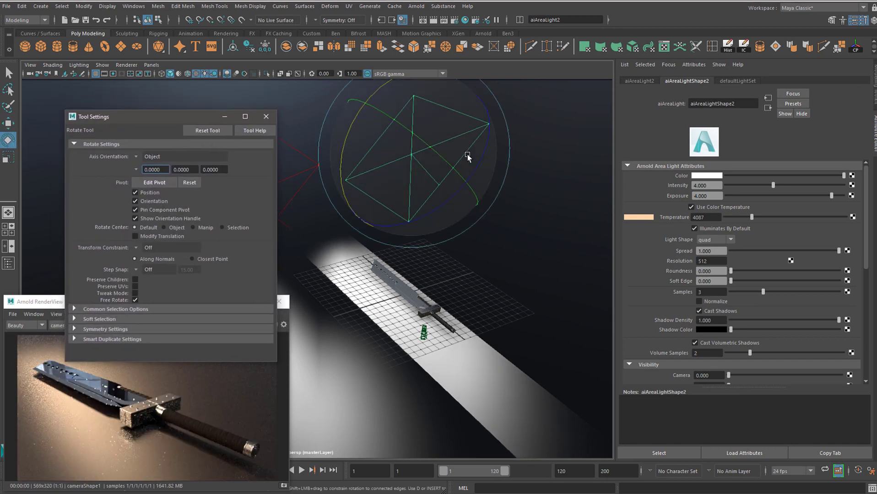
left_click_drag(467, 157, 394, 147)
key("ctrl+z")
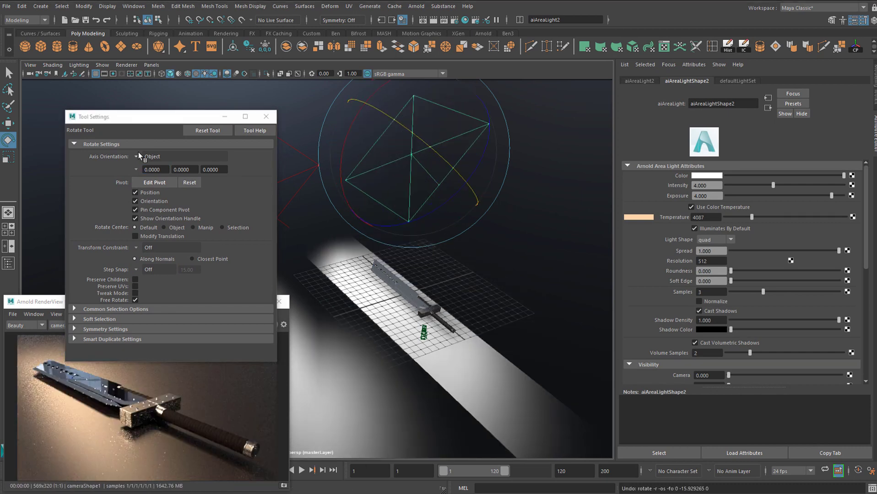
left_click(139, 156)
left_click(173, 166)
left_click(266, 117)
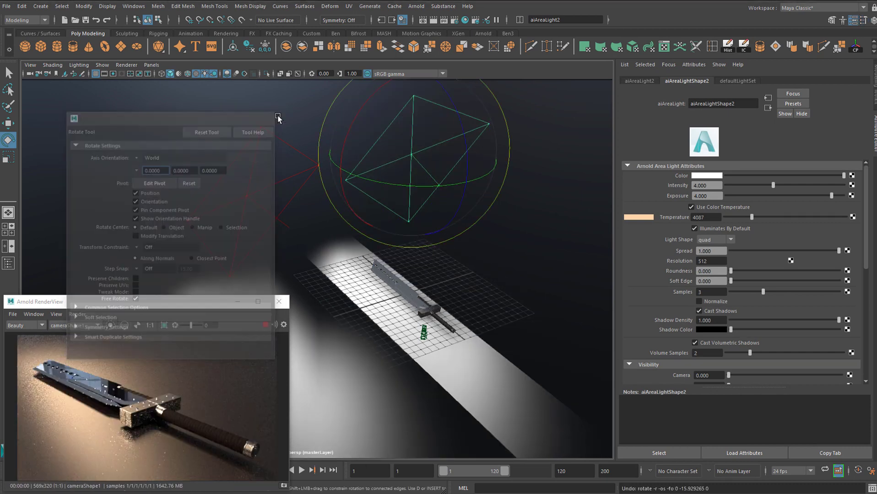
Step: Position the duplicated light beyond the handle side and rotate it about the world vertical axis to face the sword
mouse_move(422, 186)
left_mouse_down()
mouse_move(310, 167)
mouse_move(345, 98)
mouse_move(454, 168)
mouse_move(374, 188)
left_mouse_up()
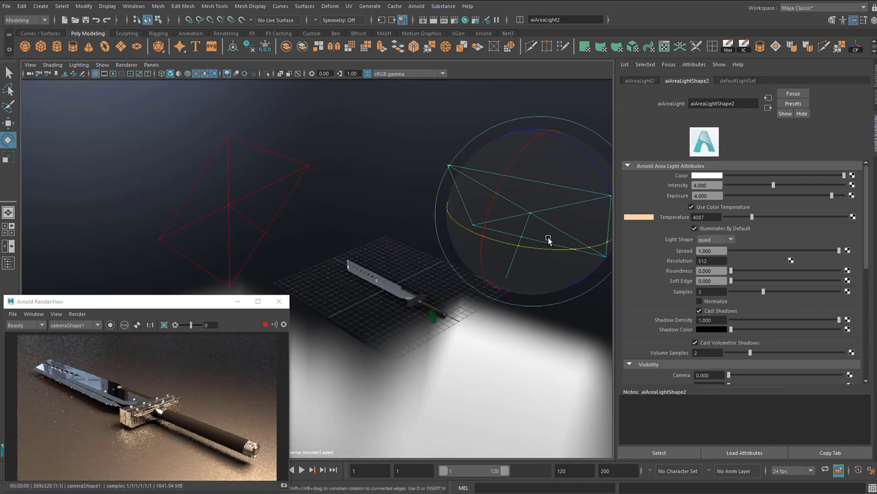
left_click_drag(553, 249, 414, 224)
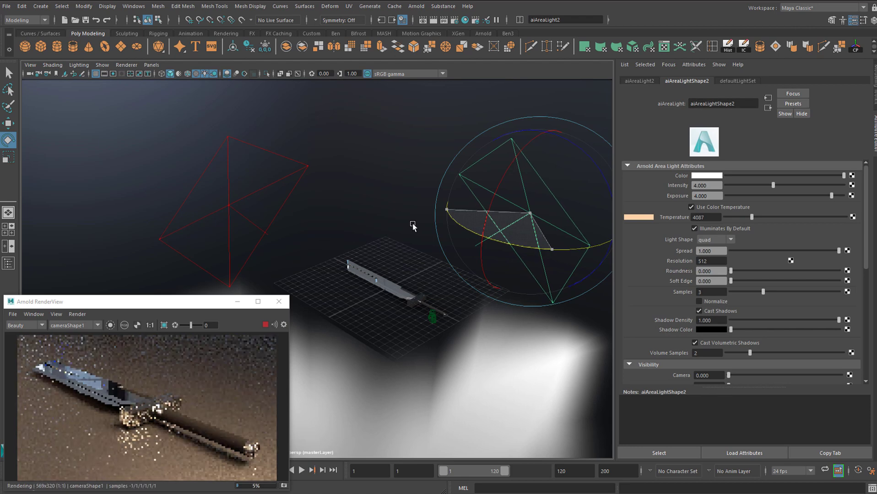
key("w")
left_click_drag(550, 238, 641, 277, "alt")
middle_click_drag(538, 275, 436, 264, "alt")
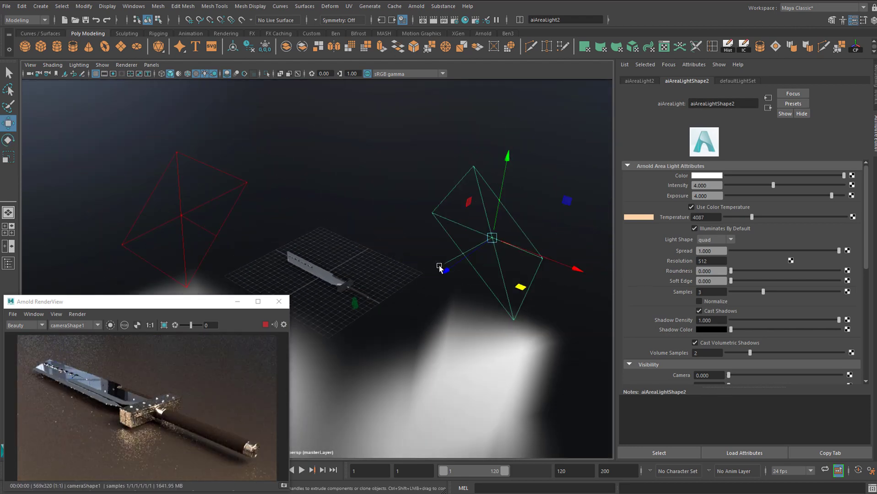
Step: Set the duplicated area light's color temperature to 7494 for a slightly cool tint
left_click(799, 217)
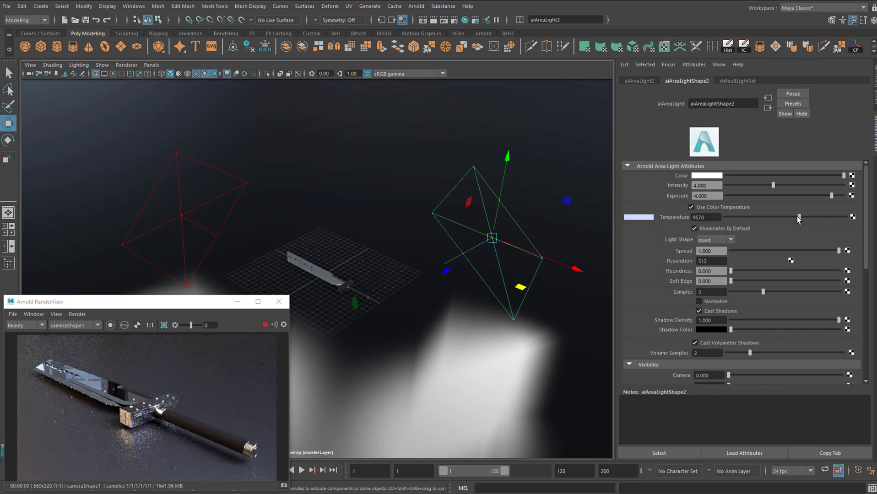
left_click_drag(799, 218, 797, 217)
left_click_drag(797, 217, 781, 217)
left_click_drag(377, 257, 350, 241, "alt")
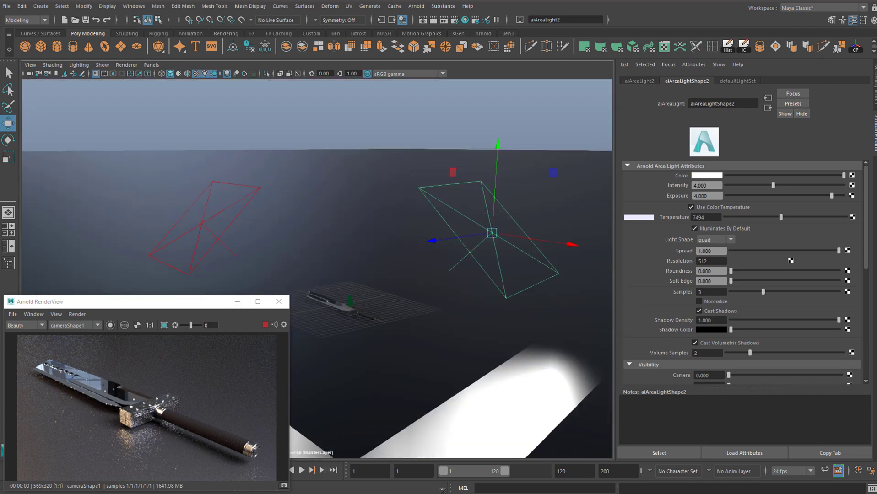
Step: Select the skydome light and set its intensity to 0.1
left_click(8, 263)
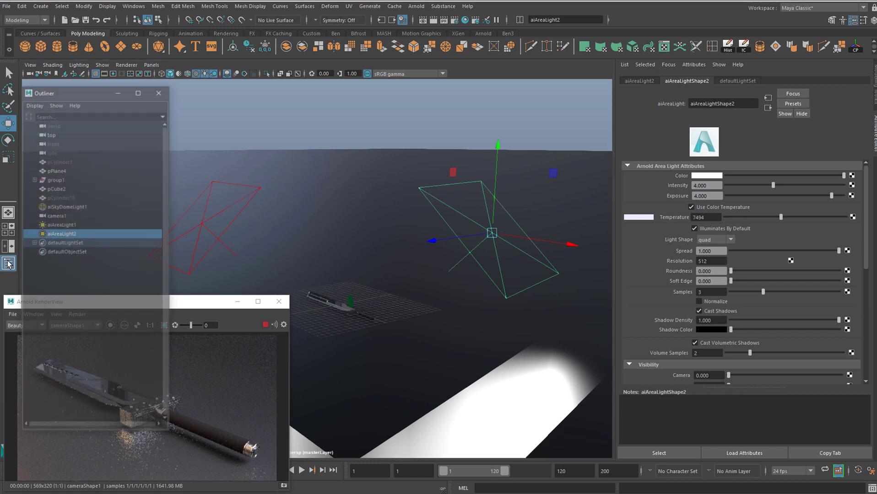
left_click(76, 207)
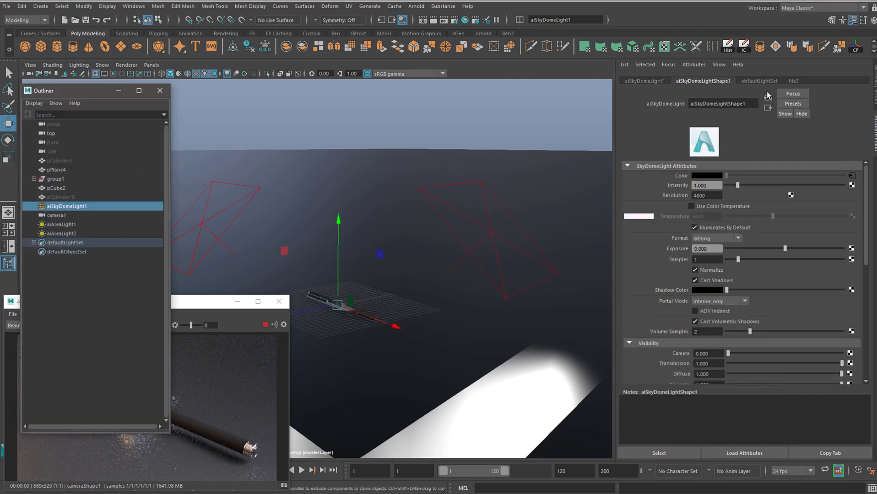
left_click(712, 186)
type("0.252")
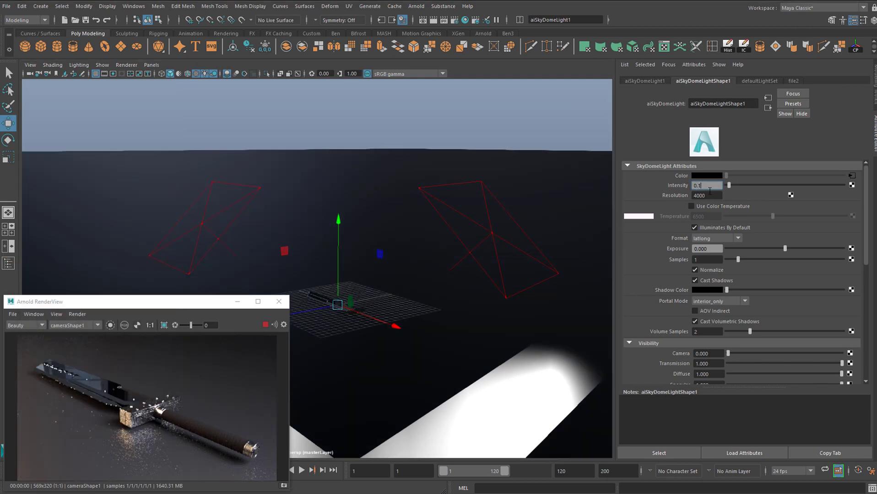
key("Return")
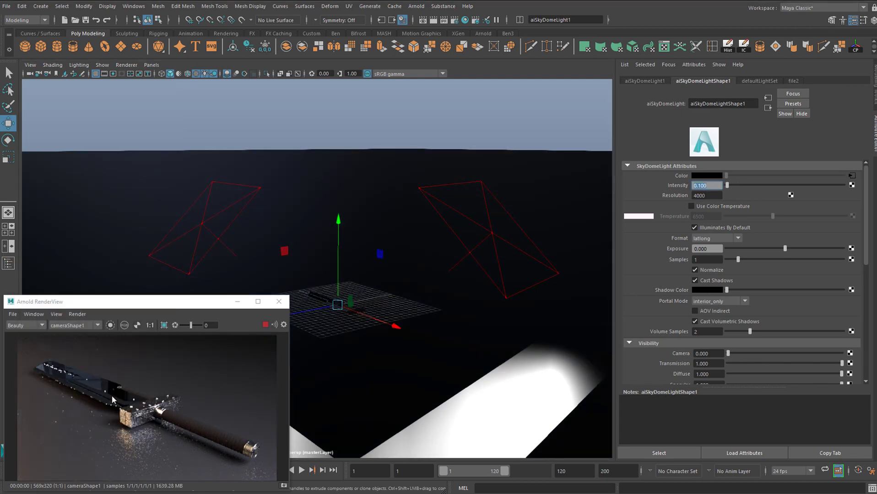
Step: Examine the blade's reflections up close in the Arnold render, and return to the full sword view
scroll(110, 396, "up", 2)
left_click_drag(149, 300, 237, 289)
scroll(317, 401, "up", 2)
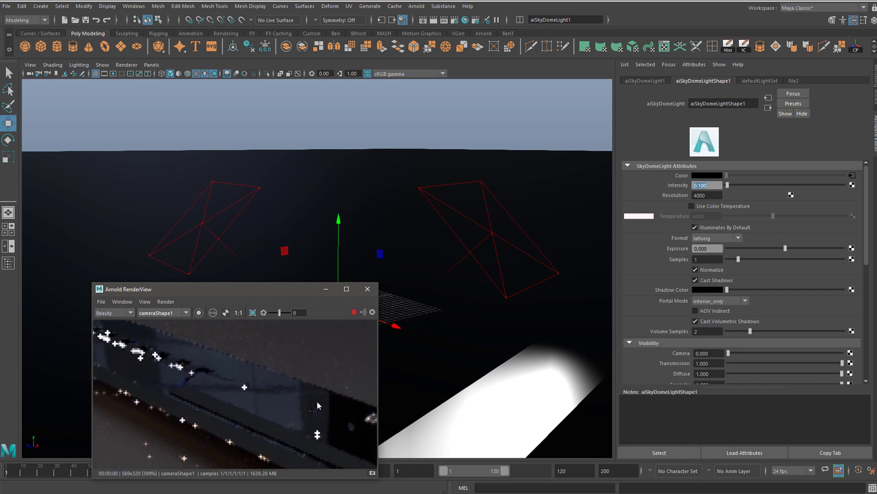
scroll(239, 375, "down", 2)
scroll(298, 386, "down", 1)
middle_click_drag(298, 386, 237, 373)
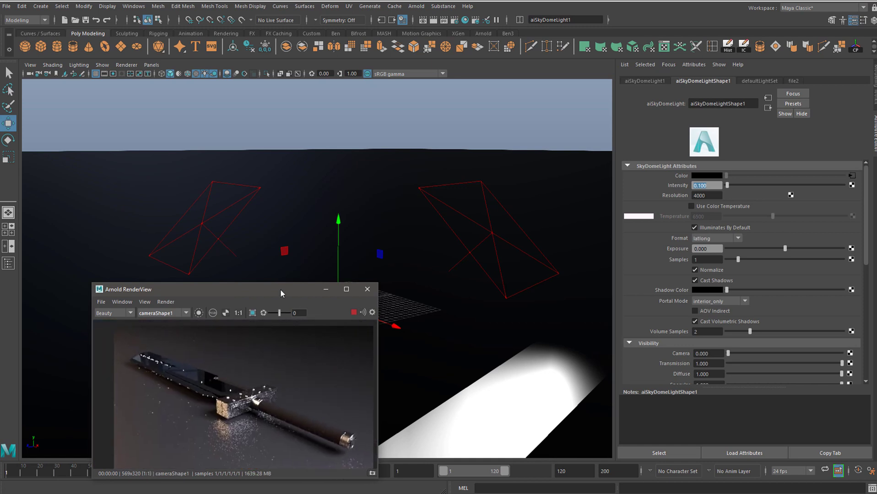
left_click_drag(280, 293, 193, 288)
Step: Scale the cool area light uniformly down to about 3.6 and the warm area light to about 7.4
left_click(490, 233)
key("r")
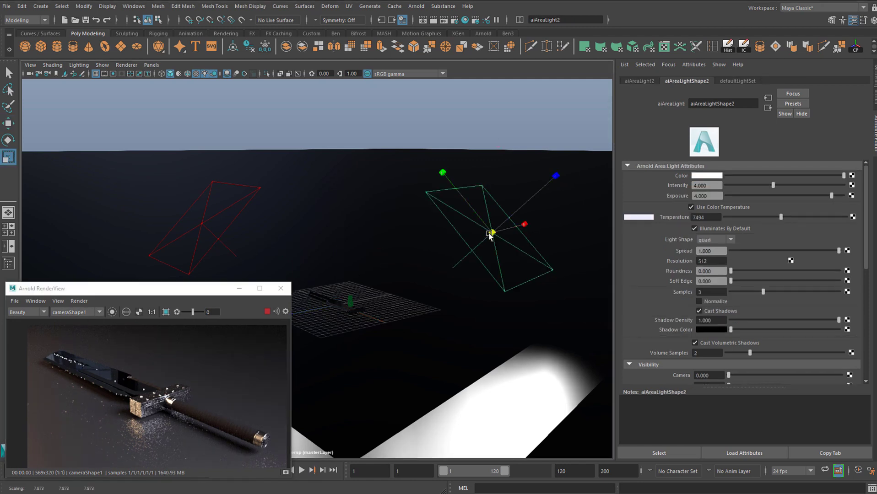
left_click_drag(490, 233, 475, 238)
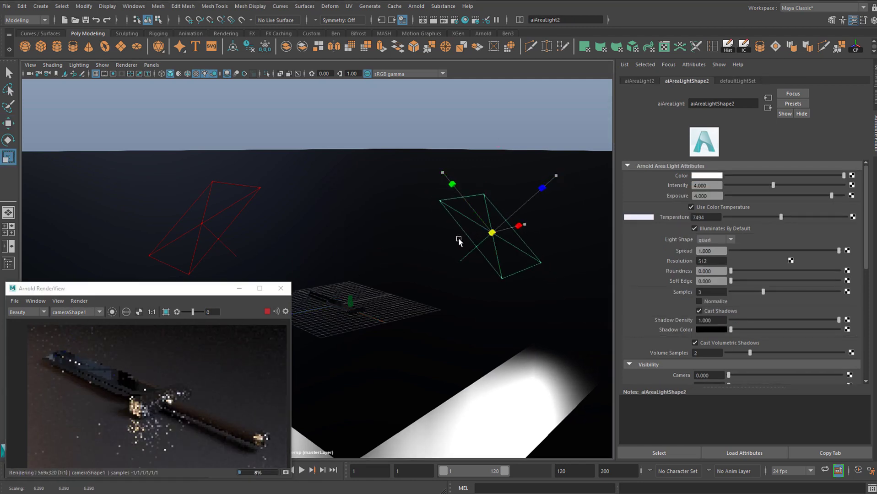
middle_click_drag(458, 238, 411, 239)
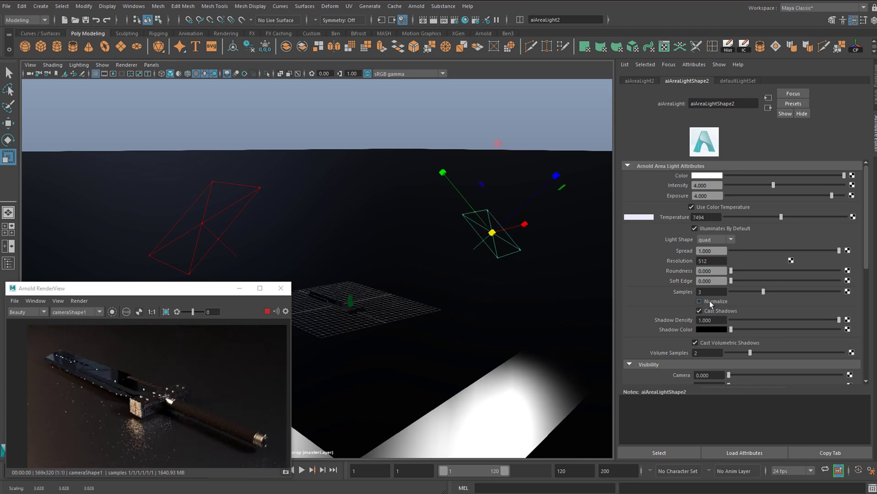
left_click(190, 231)
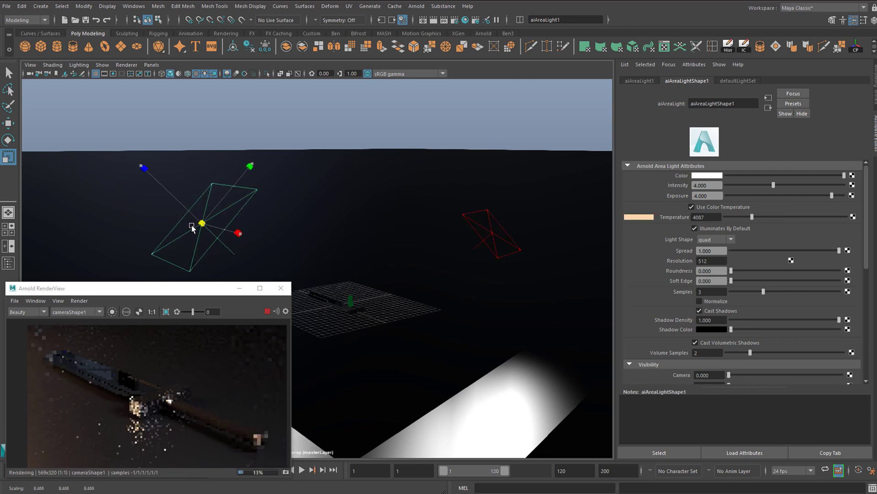
middle_click_drag(191, 229, 184, 229)
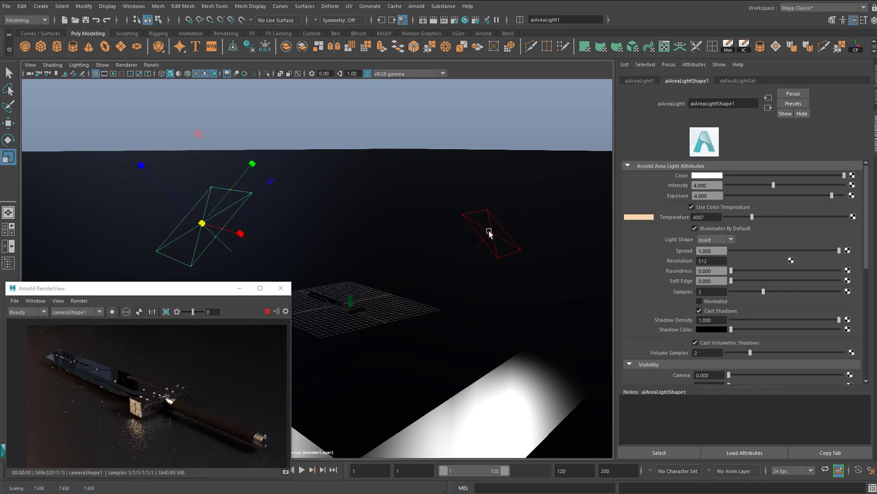
left_click(491, 235)
Step: Duplicate the warm area light and move the copy above the sword
left_click(196, 225)
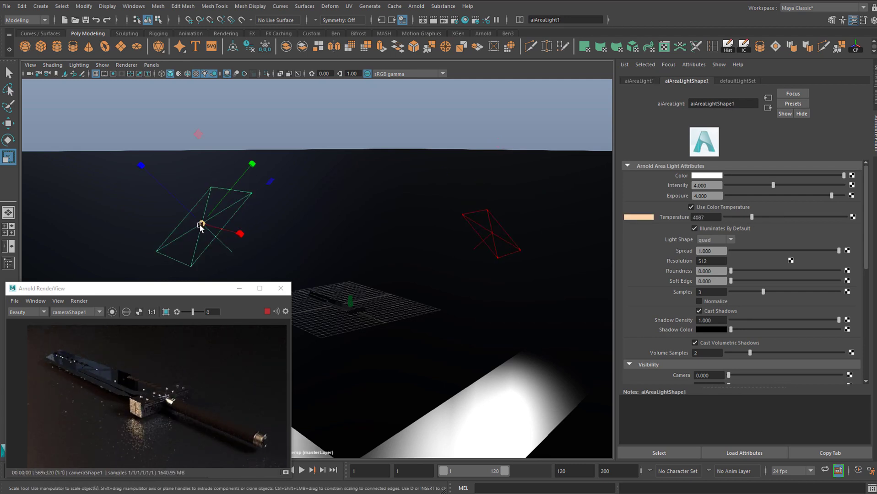
key("w")
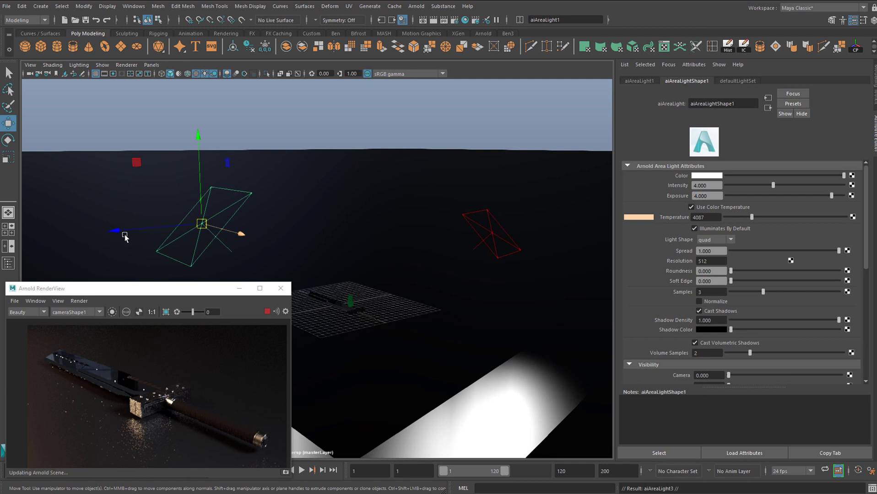
left_click_drag(115, 229, 353, 201)
left_click_drag(460, 215, 212, 206)
Step: Rotate the duplicated light to shine straight down, squared up with its local axes, and raise it high above the sword
key("e")
left_click_drag(306, 211, 304, 236, "alt")
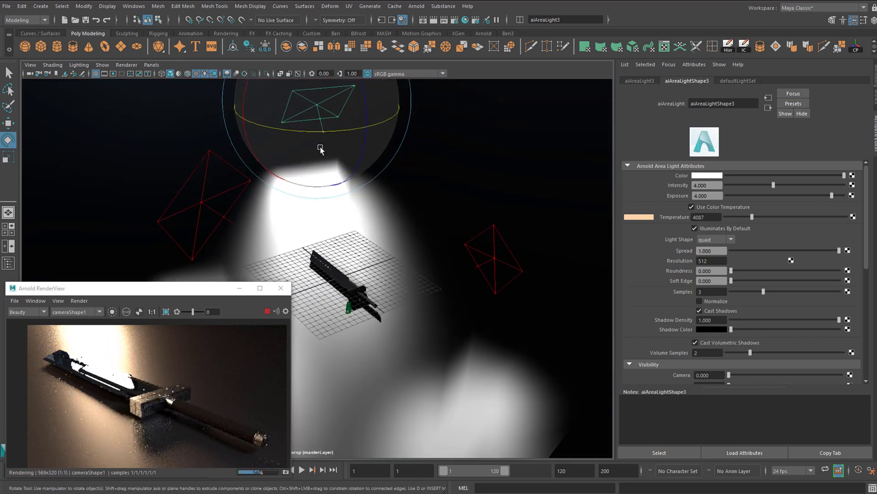
left_click_drag(330, 131, 290, 133)
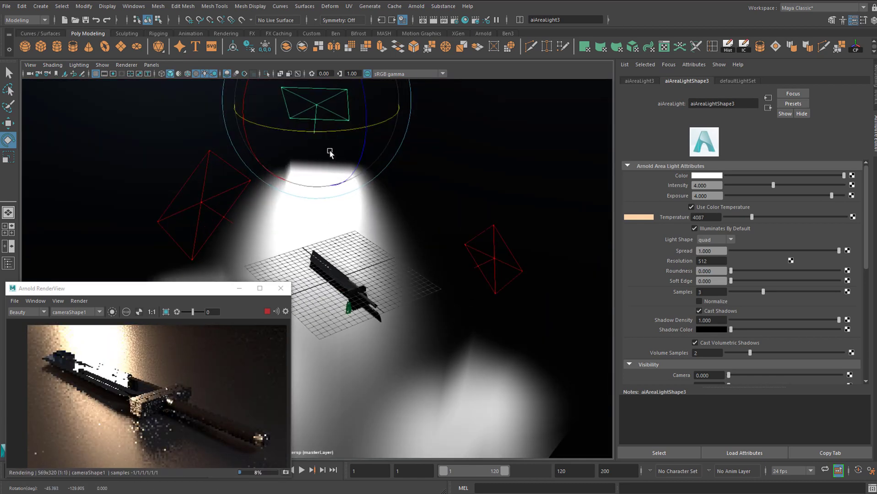
key("w")
left_click_drag(330, 132, 370, 1, "alt")
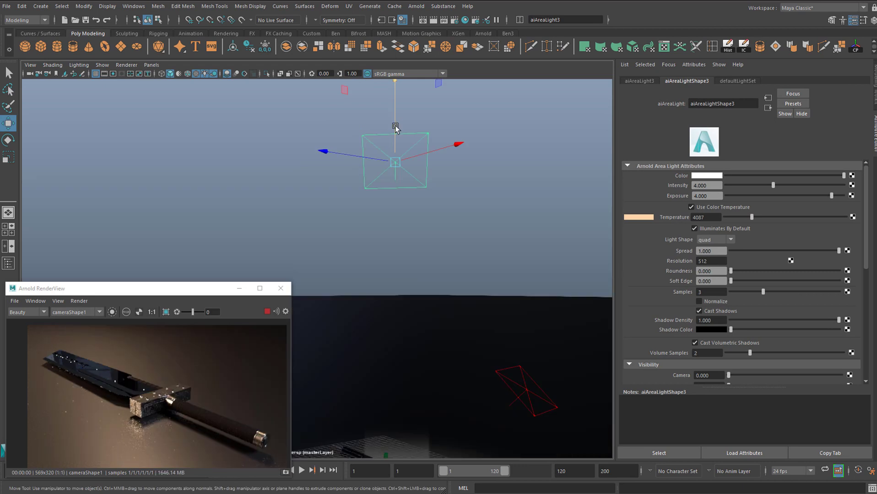
Step: Scale the overhead area light along its Y axis into a narrow strip
key("r")
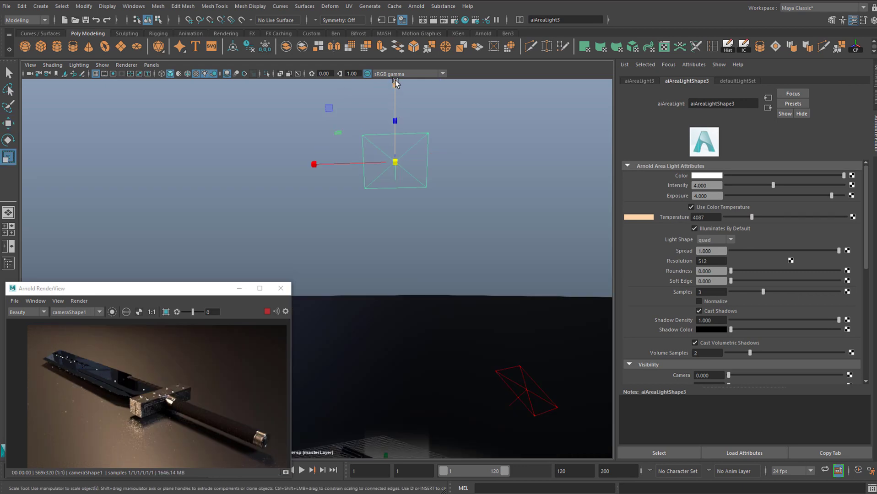
left_click_drag(395, 83, 394, 155)
left_click_drag(402, 190, 401, 314, "alt")
middle_click_drag(398, 197, 409, 323, "alt")
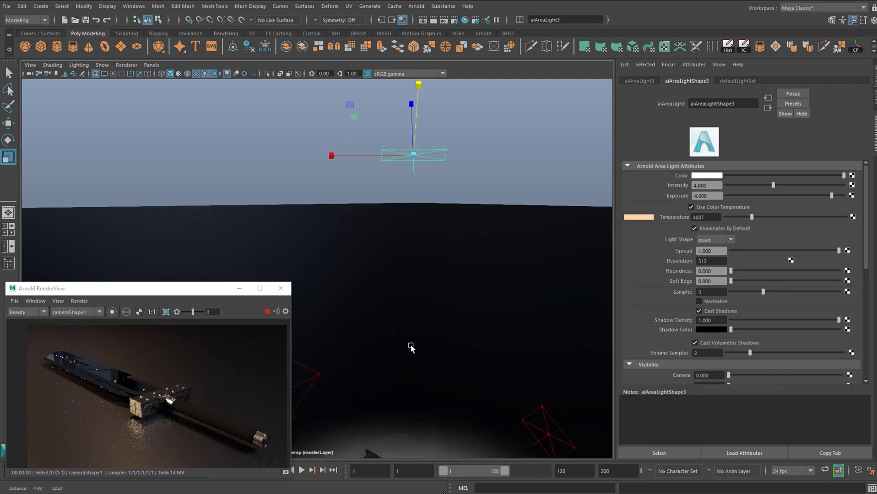
left_click_drag(400, 186, 416, 236, "alt")
middle_click_drag(416, 236, 419, 266, "alt")
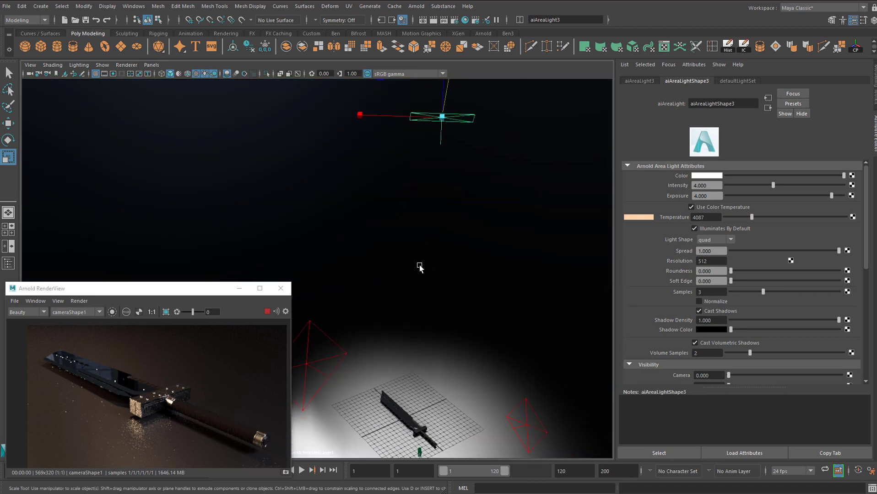
scroll(419, 269, "down", 1)
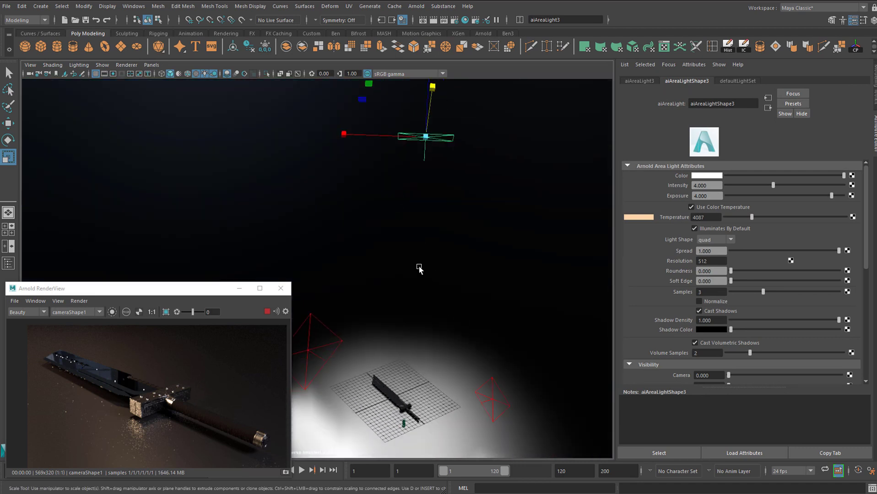
Step: Compare the render with and without the overhead light by toggling Illuminates By Default, leaving it enabled
left_click(704, 230)
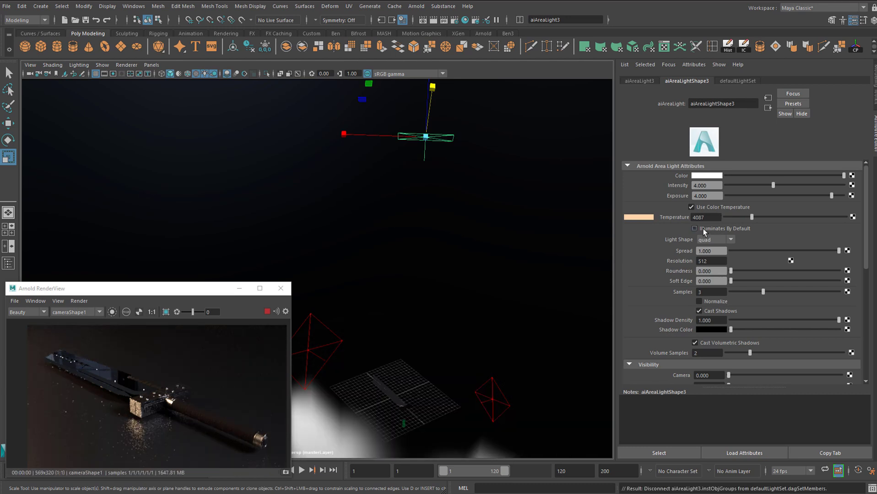
left_click(703, 228)
left_click(703, 228)
left_click(704, 228)
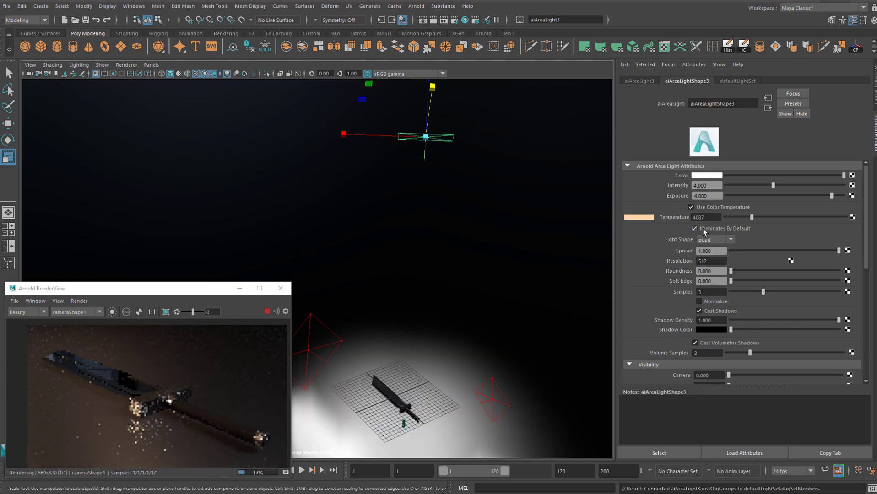
left_click(703, 228)
left_click(704, 228)
left_click(703, 228)
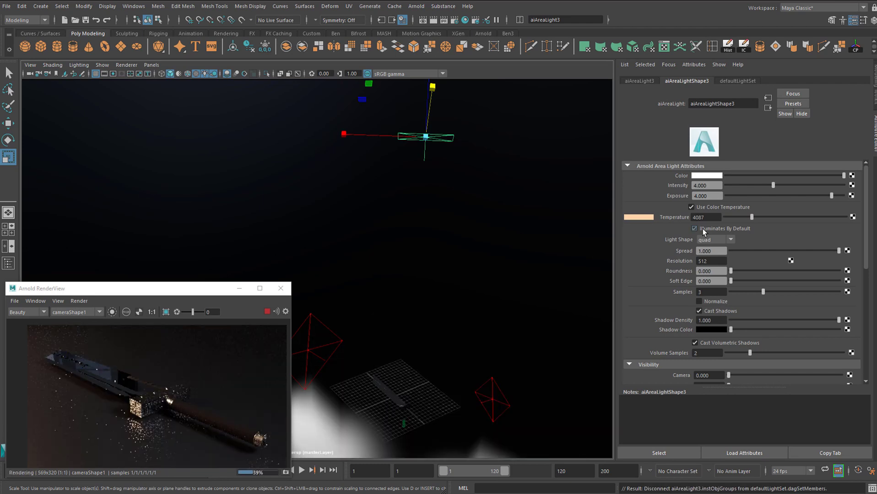
left_click(703, 228)
Step: Scale the overhead strip light uniformly down to about 5 by 1.1, and disable its color temperature
left_click_drag(466, 340, 394, 317, "alt")
mouse_move(439, 134)
left_mouse_down()
mouse_move(410, 135)
mouse_move(430, 137)
left_mouse_up()
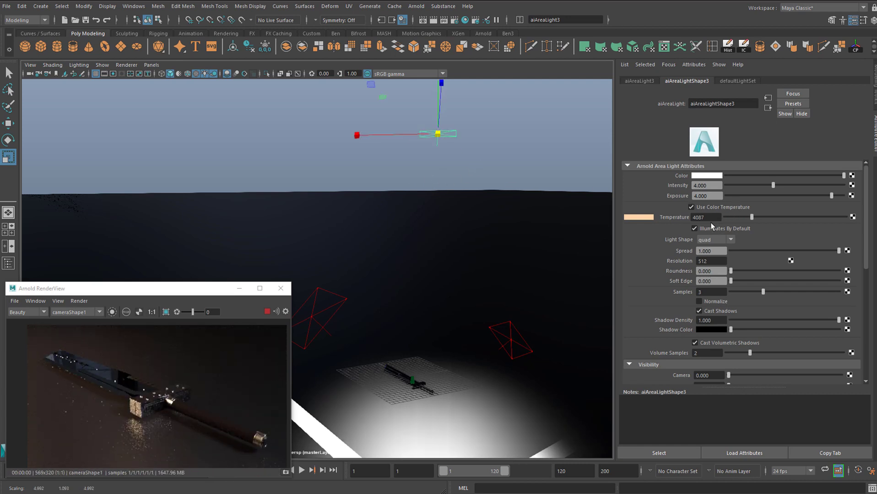
left_click(692, 208)
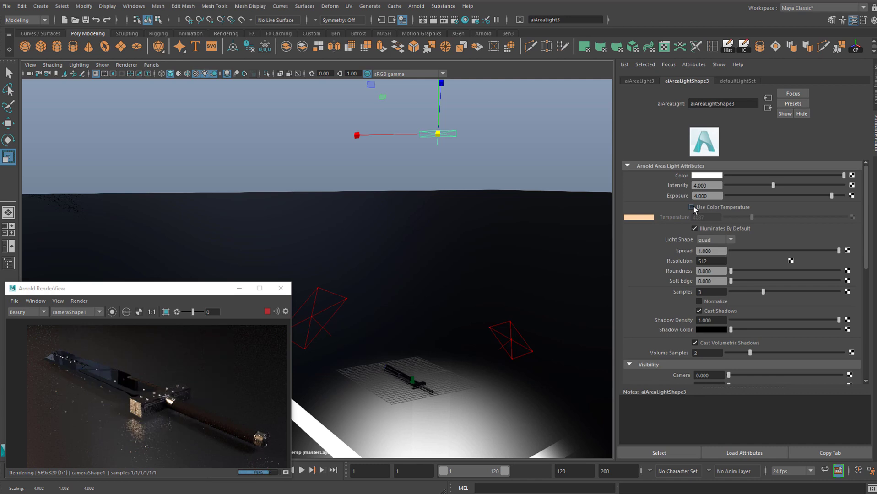
Step: Change the overhead light's color to a pale, slightly violet blue
left_click(699, 177)
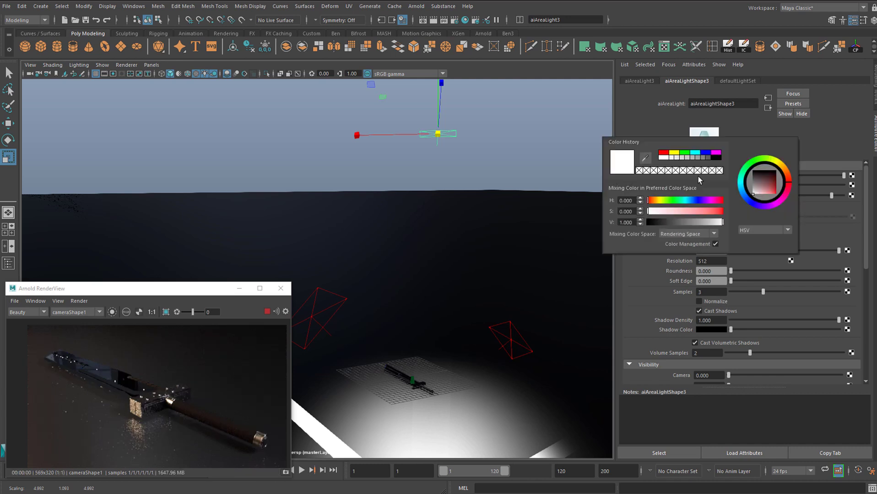
left_click(700, 201)
left_click(696, 211)
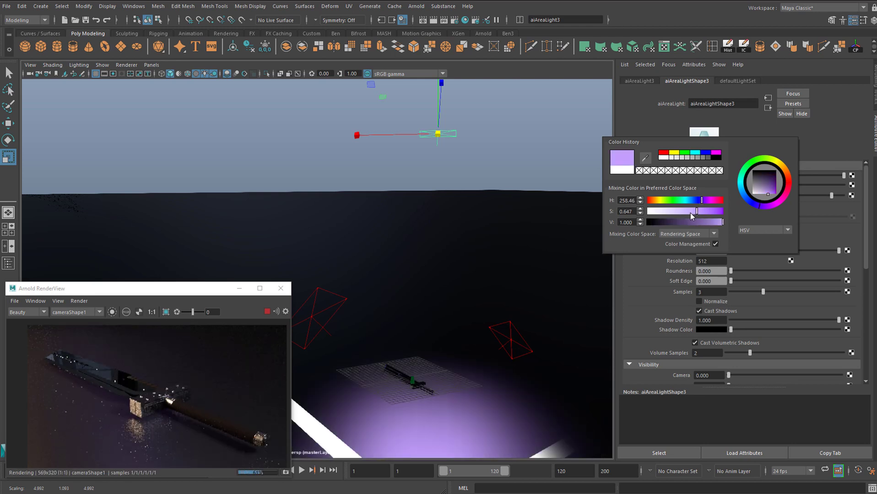
left_click(672, 211)
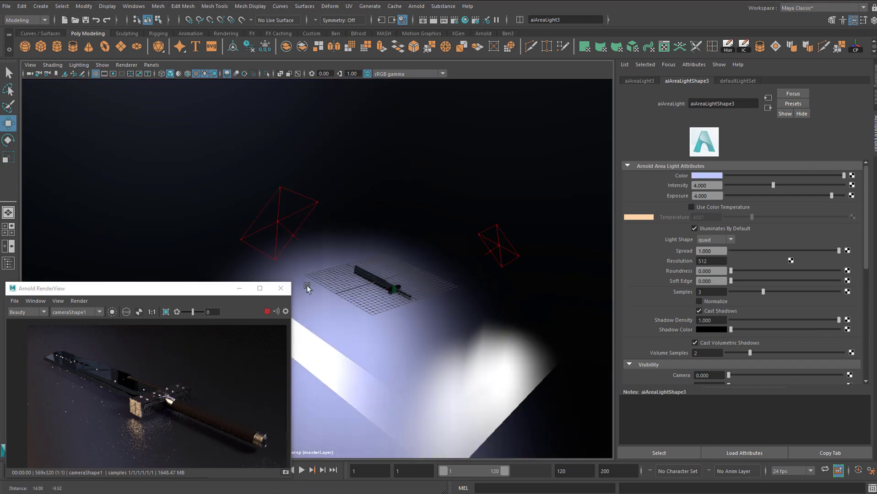
Step: Select the floor plane and show the attributes of its Floor material
left_click_drag(307, 288, 360, 283, "alt")
scroll(360, 283, "up", 4)
left_click(386, 217)
scroll(403, 238, "up", 4)
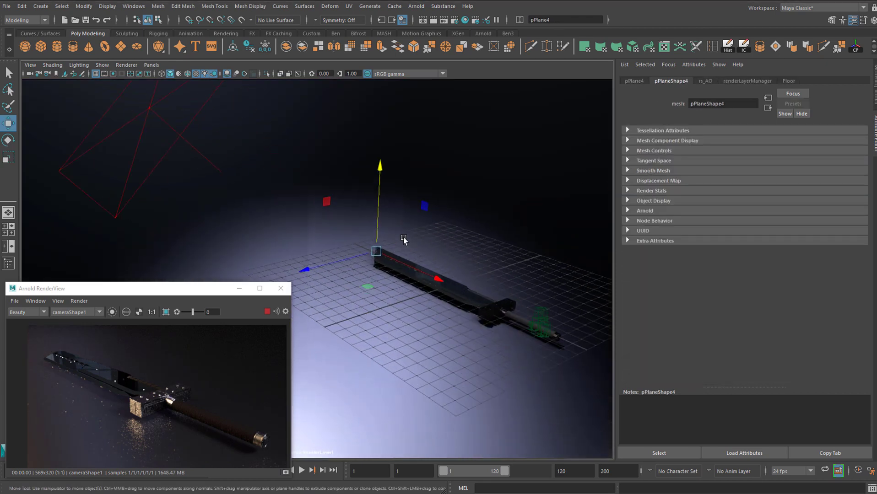
left_click_drag(404, 240, 430, 299, "alt")
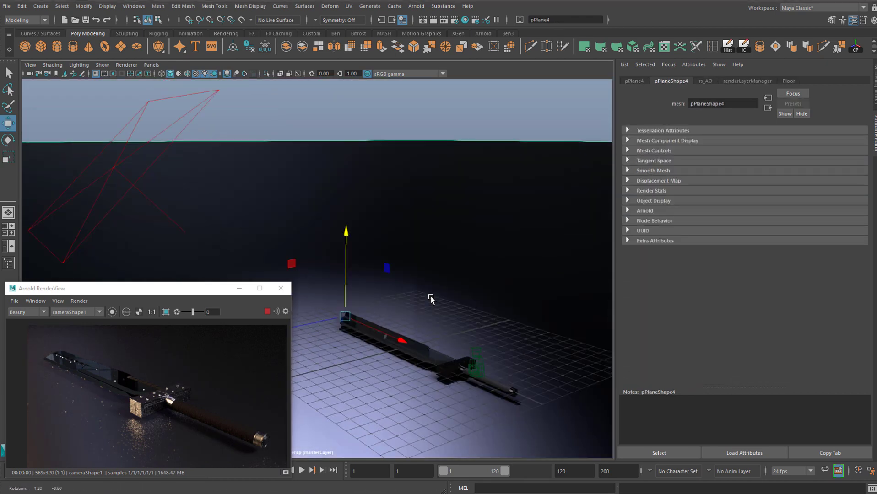
left_click(789, 81)
left_click_drag(402, 253, 408, 237, "alt")
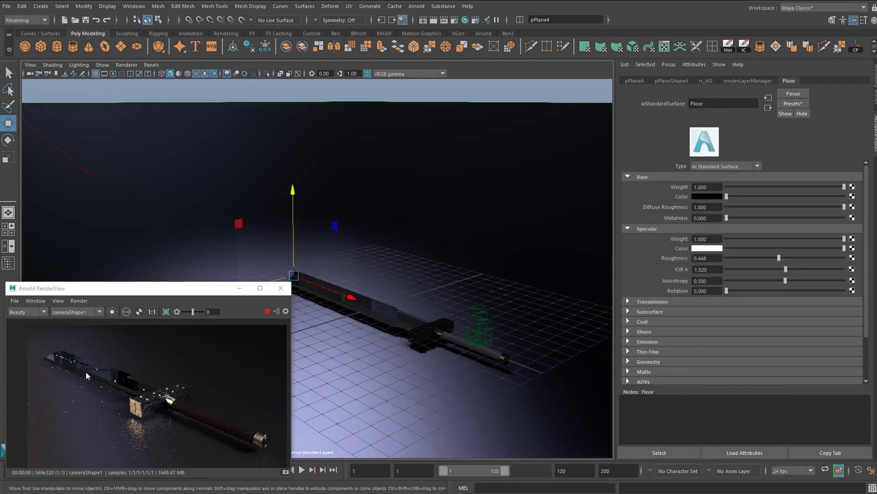
Step: Look through the presets available for the Floor material, leaving the list without applying one
scroll(454, 334, "up", 5)
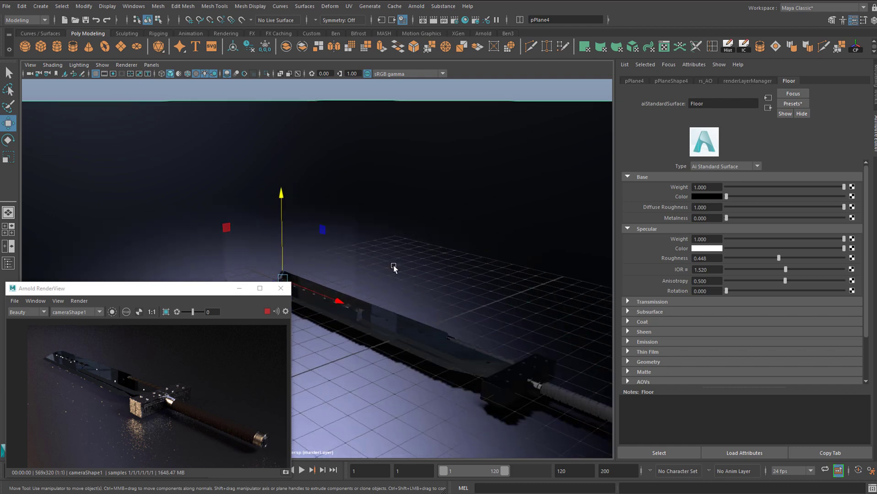
scroll(447, 226, "down", 1)
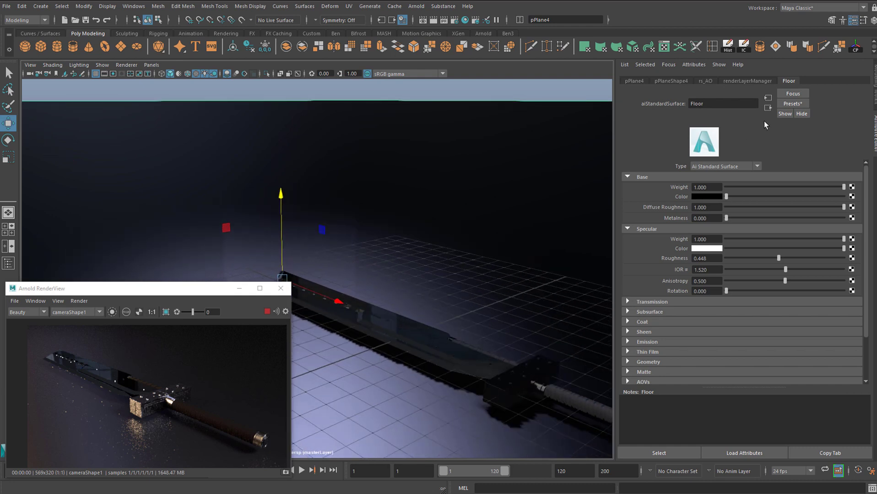
left_click(792, 104)
left_click(769, 151)
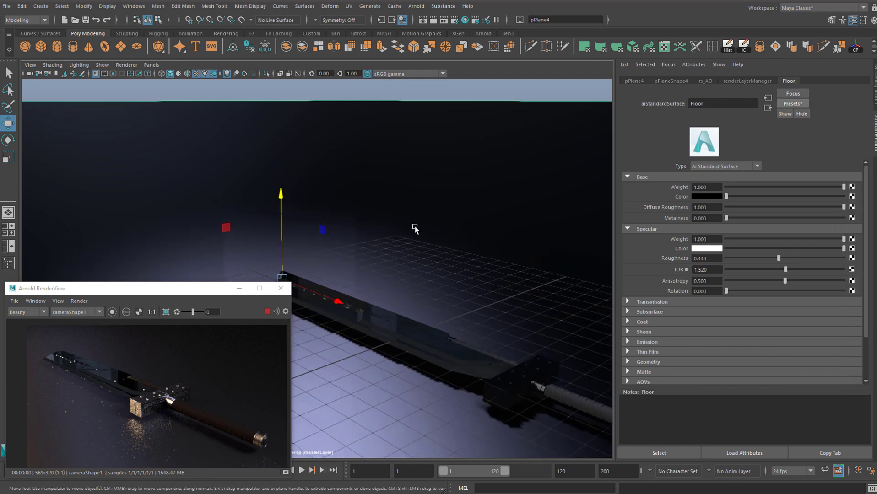
left_click(793, 103)
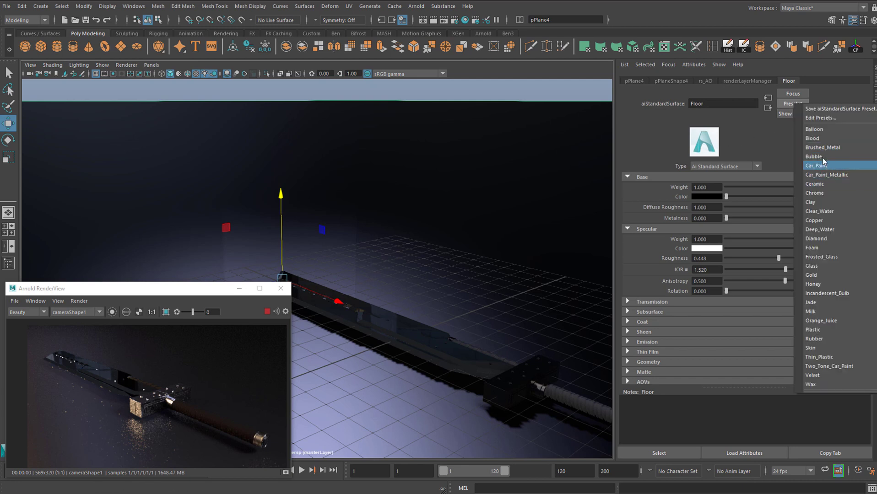
left_click(760, 138)
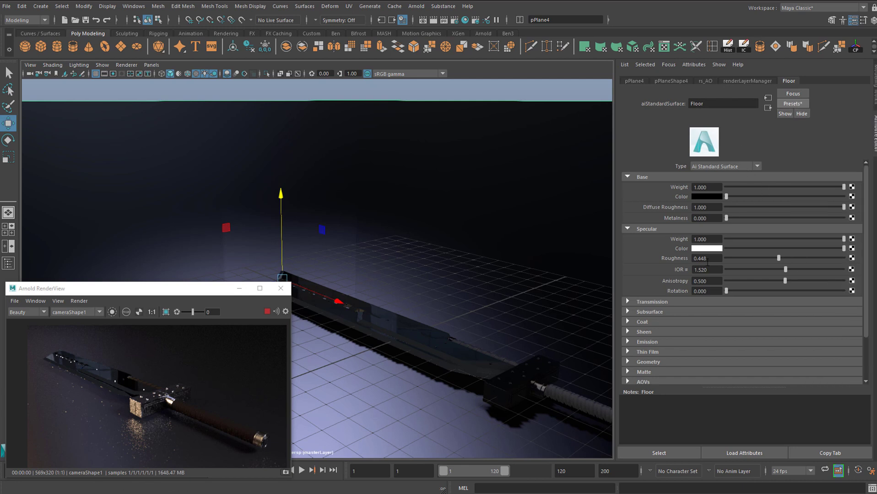
Step: Darken the Floor material's specular color from white to a medium gray
left_click(650, 303)
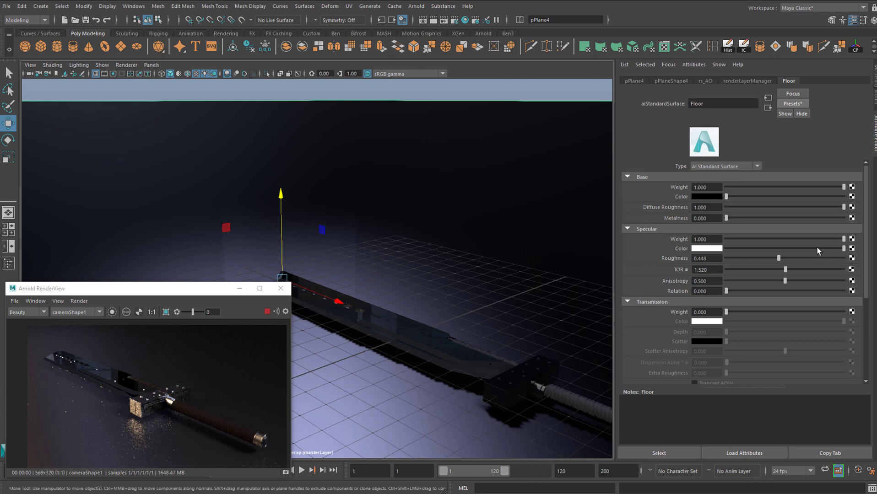
left_click_drag(817, 248, 764, 248)
middle_click_drag(419, 259, 81, 73, "alt")
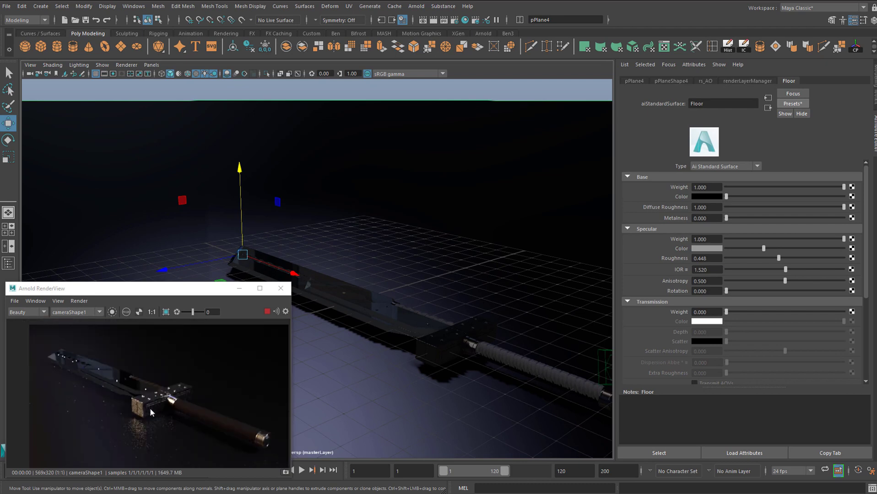
Step: Select the overhead area light and move it straight down, closer to the sword
scroll(394, 261, "down", 10)
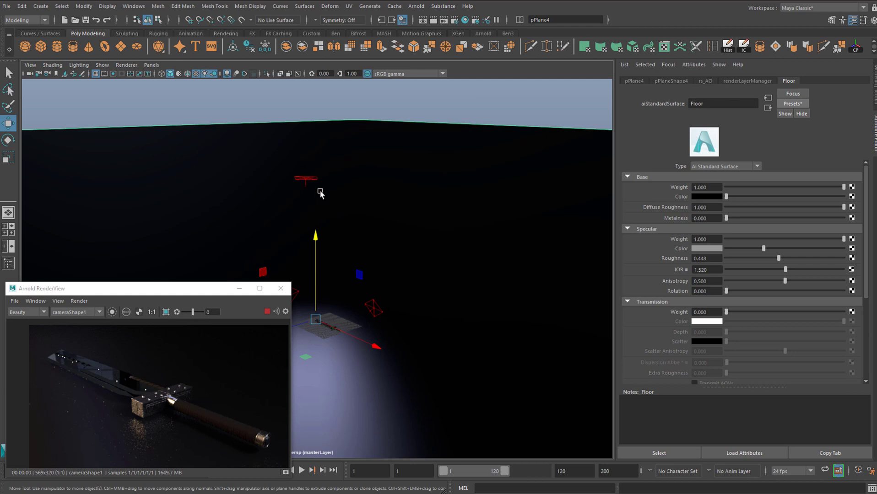
scroll(320, 193, "up", 3)
left_click(302, 147)
left_click_drag(303, 124, 307, 172)
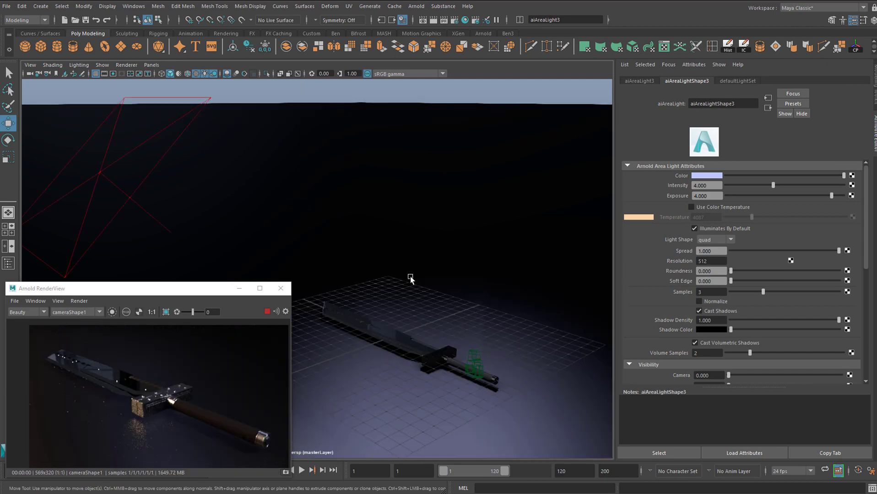
Step: Examine the placement of the overhead and side lights around the sword from several angles
left_click_drag(444, 295, 486, 275, "alt")
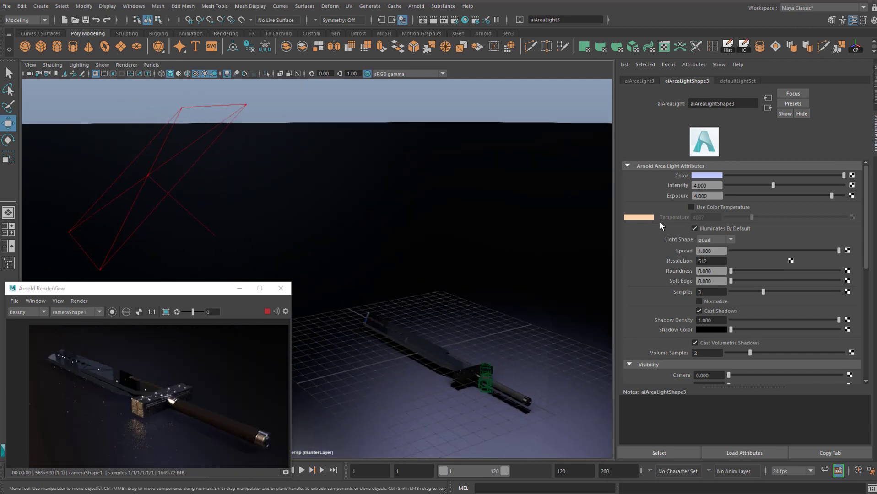
left_click_drag(573, 234, 396, 256, "alt")
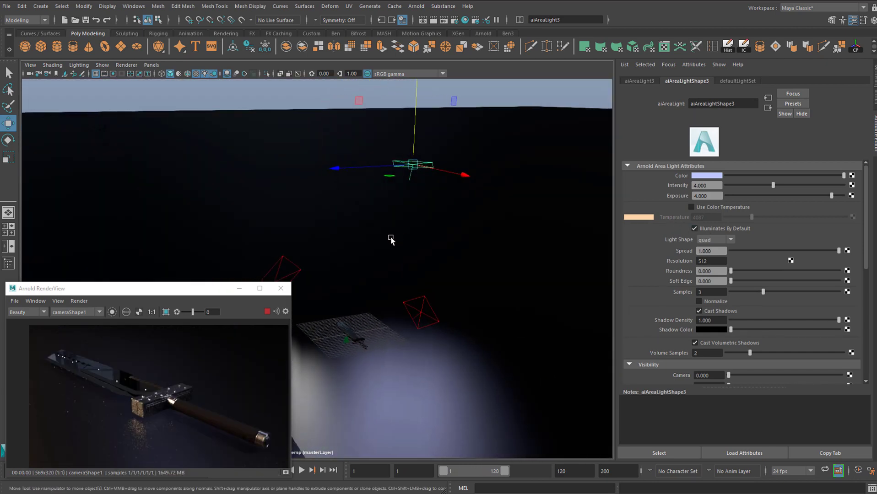
right_click_drag(392, 239, 370, 270, "alt")
scroll(370, 275, "up", 3)
middle_click_drag(403, 291, 431, 292, "alt")
scroll(409, 260, "up", 2)
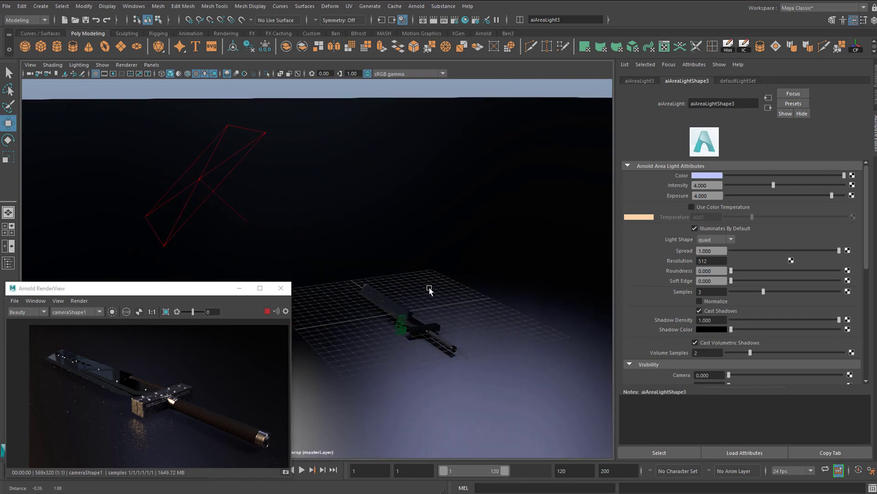
scroll(430, 296, "up", 3)
left_click_drag(432, 296, 439, 300, "alt")
scroll(439, 300, "up", 2)
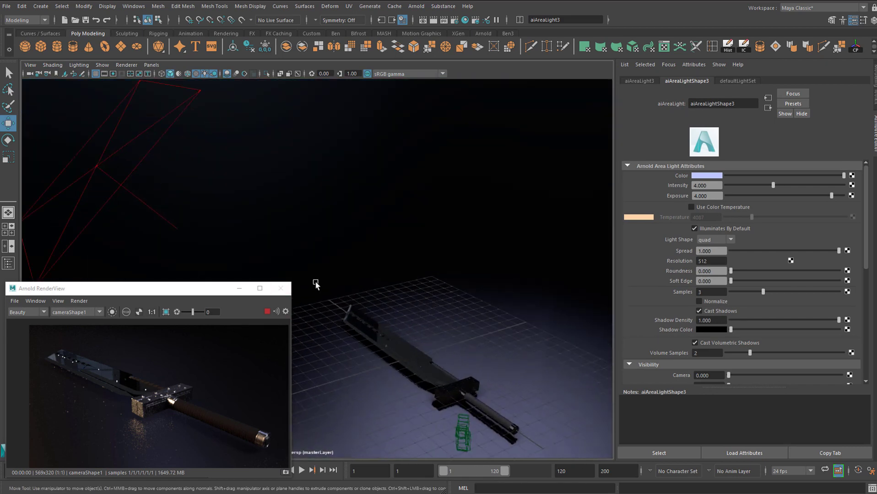
left_click_drag(591, 233, 486, 307, "alt")
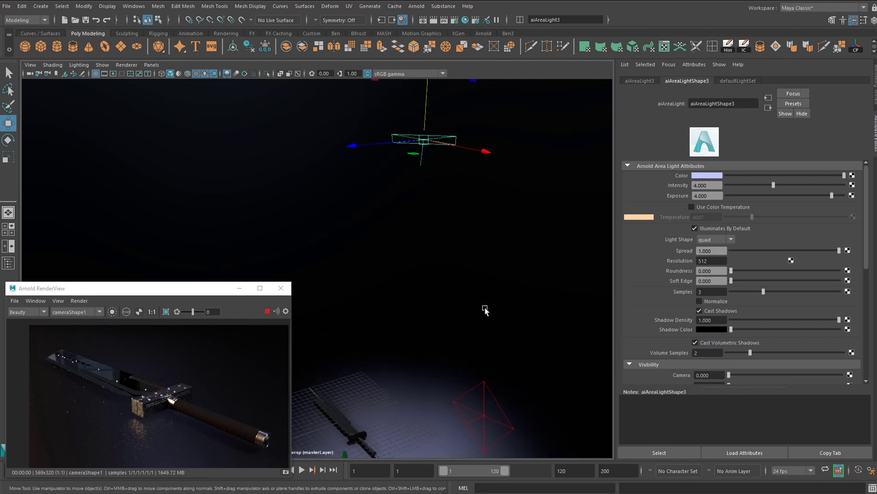
left_click_drag(570, 243, 468, 242, "alt")
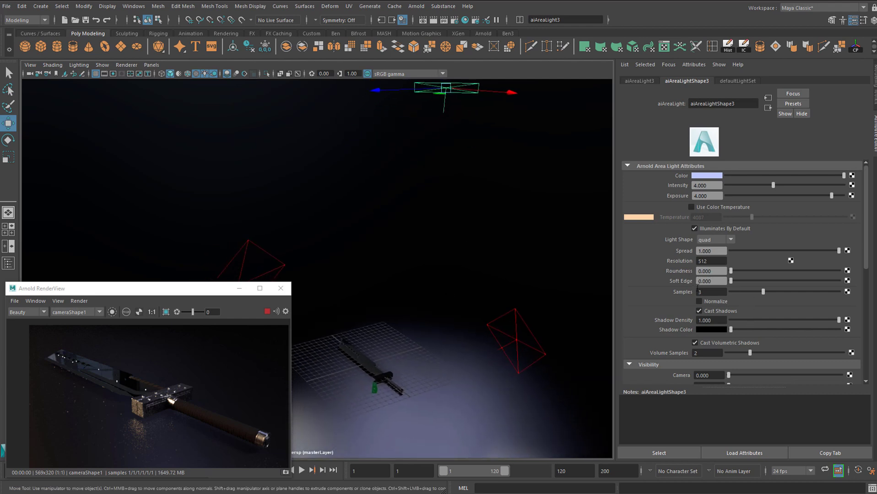
Step: Select the warm area light beside the sword and show its attributes
left_click(519, 341)
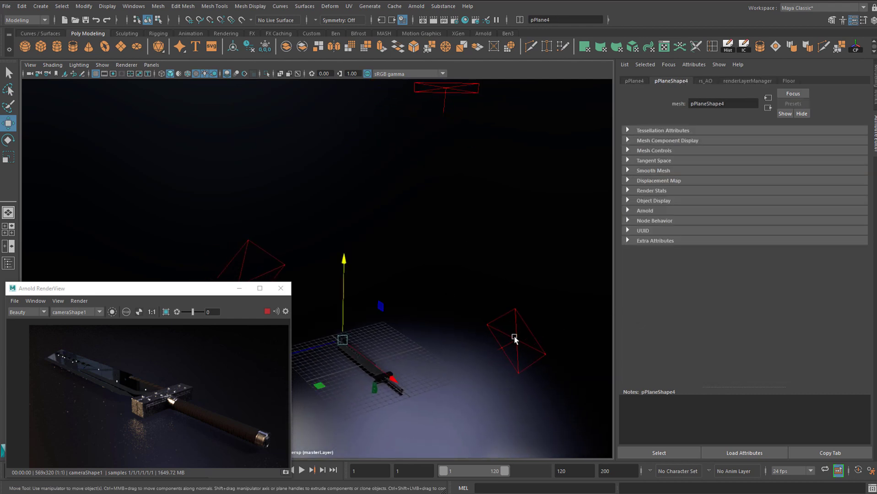
left_click(515, 339)
left_click(276, 261)
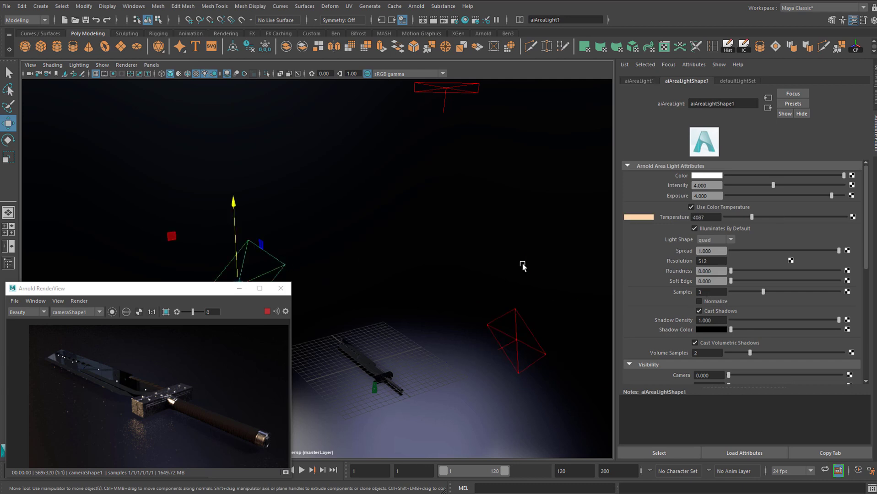
Step: Set the render image height to 1080 pixels in the common render settings, with the width/height ratio maintained
left_click(455, 21)
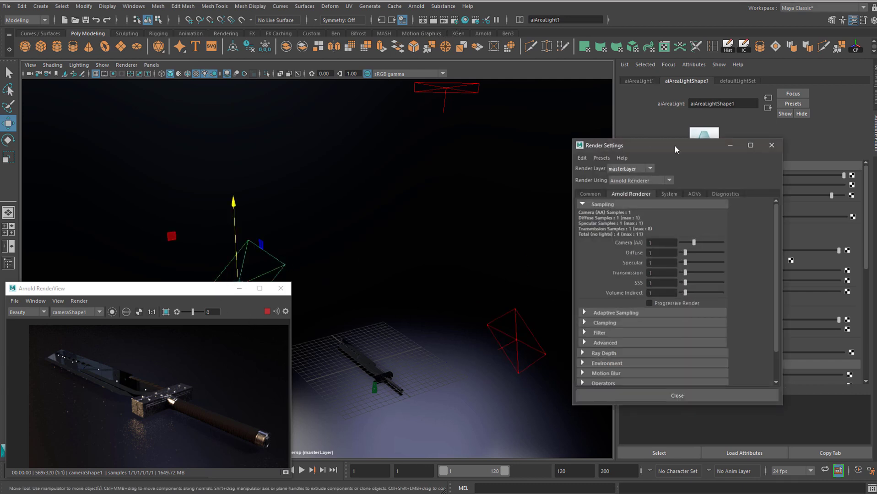
left_click_drag(645, 144, 485, 81)
left_click(400, 124)
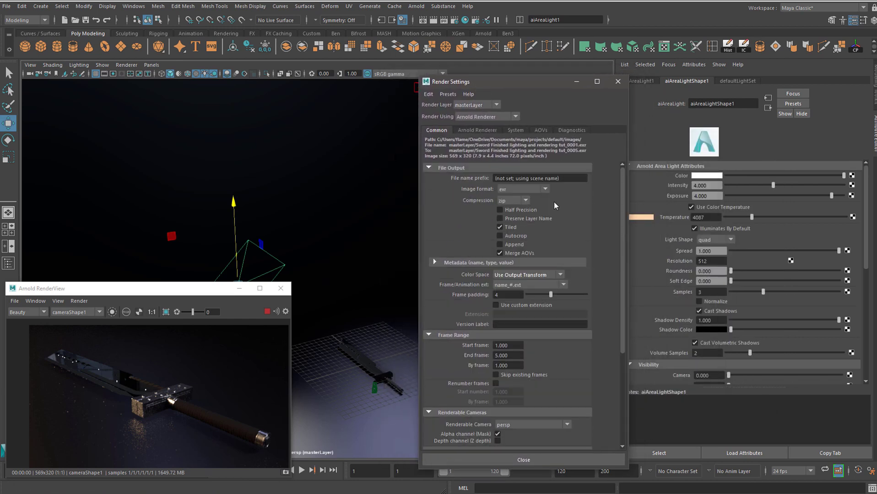
scroll(583, 244, "down", 5)
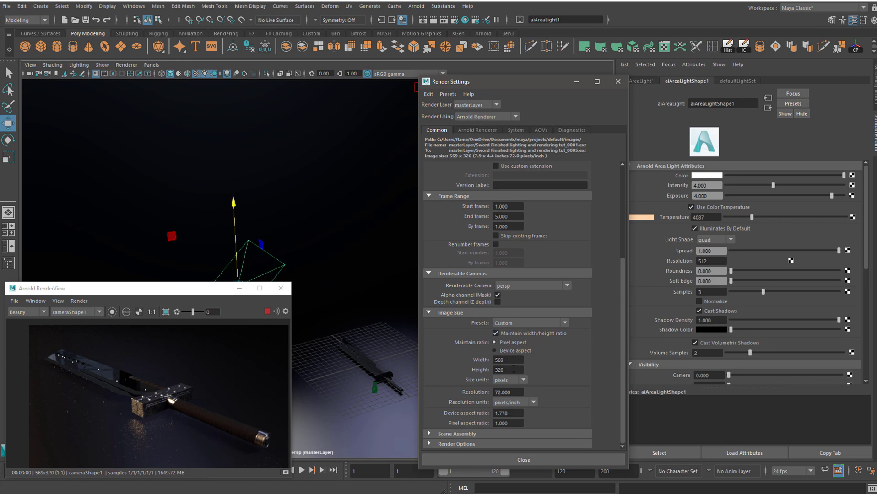
left_click_drag(514, 369, 462, 370)
type("1080")
key("Return")
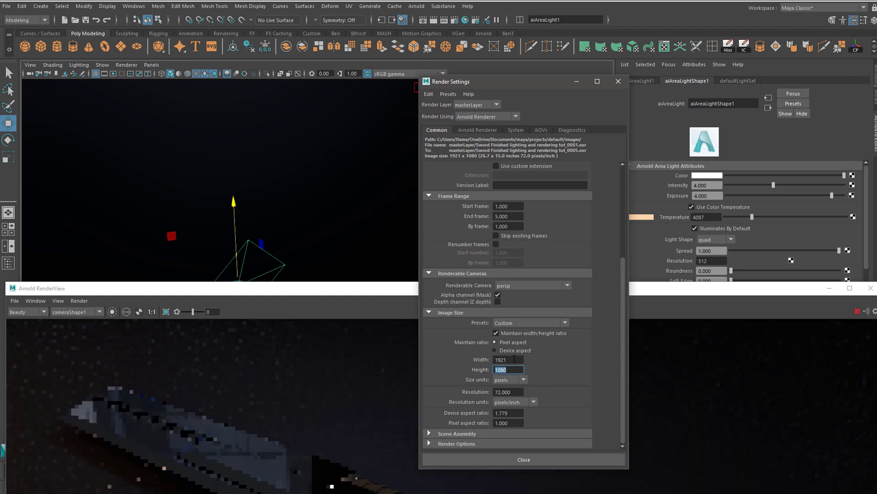
Step: Disable Maintain width/height ratio and set the render image width to 1920 pixels
left_click_drag(646, 290, 641, 148)
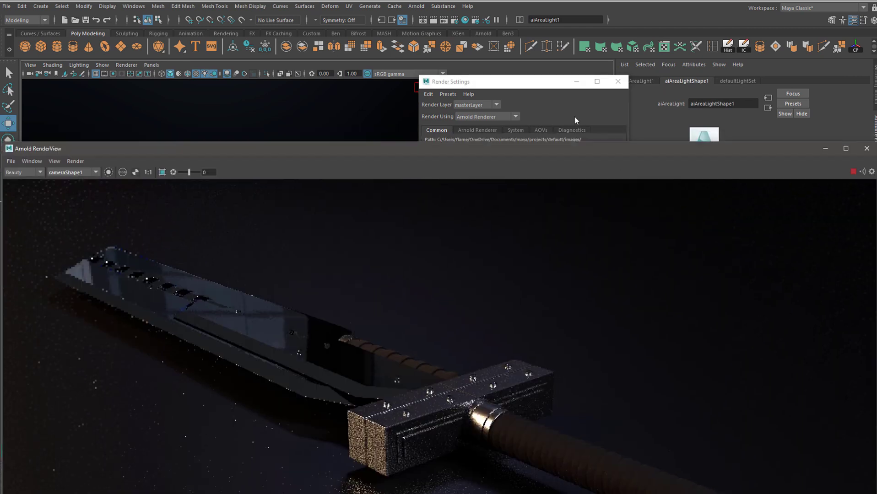
left_click(496, 79)
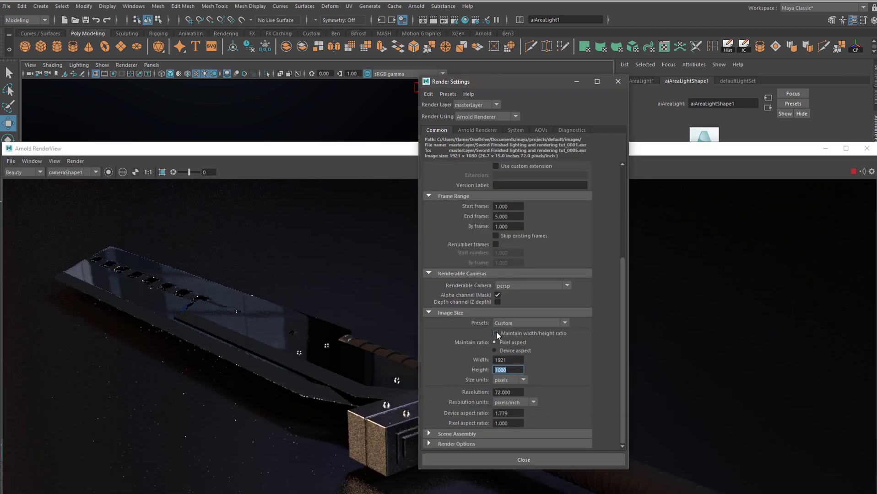
left_click(509, 360)
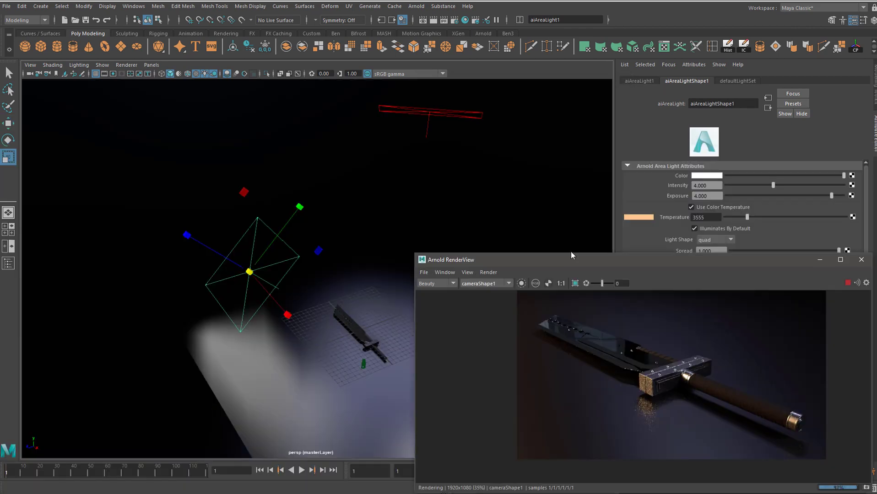
Step: Move the render window clear of the lights and scale the warm area light up uniformly
left_click_drag(634, 253, 576, 251)
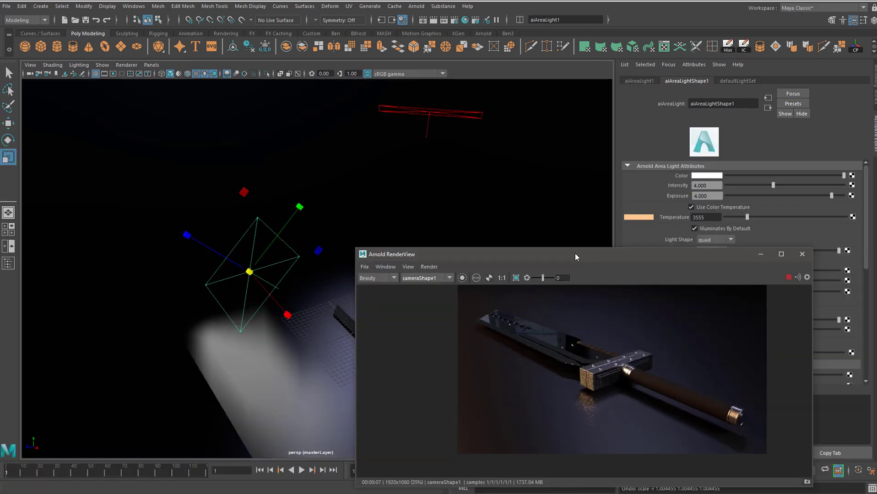
left_click_drag(489, 256, 586, 275)
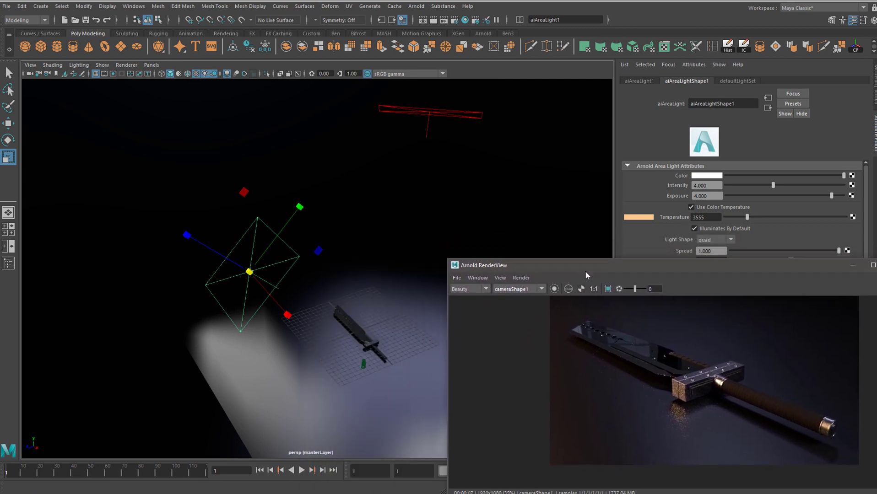
left_click(251, 273)
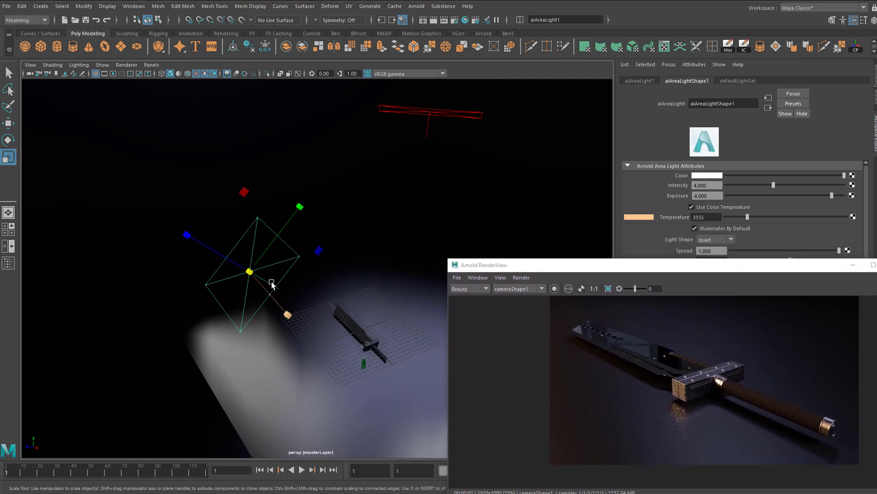
left_click_drag(248, 271, 268, 265)
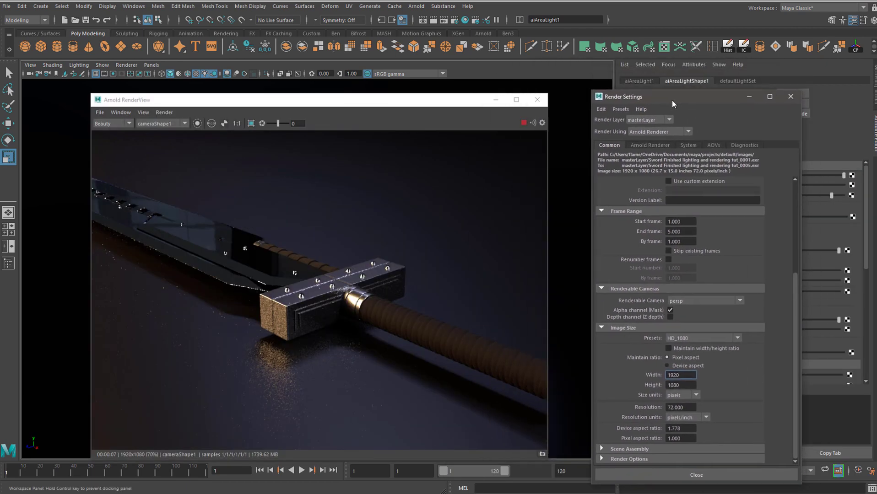
Step: Check the noise around the sword's guard in the render and set the Arnold Camera (AA) samples to 5
scroll(331, 291, "up", 1)
scroll(325, 298, "down", 2)
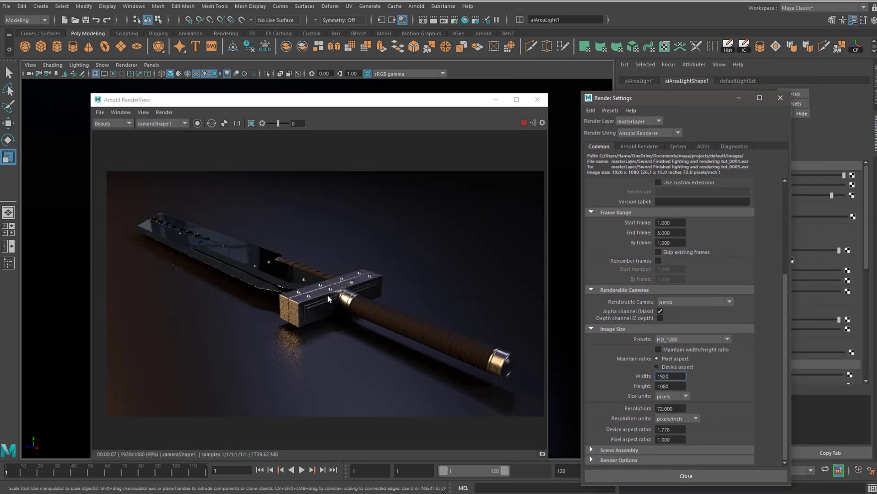
scroll(304, 305, "up", 1)
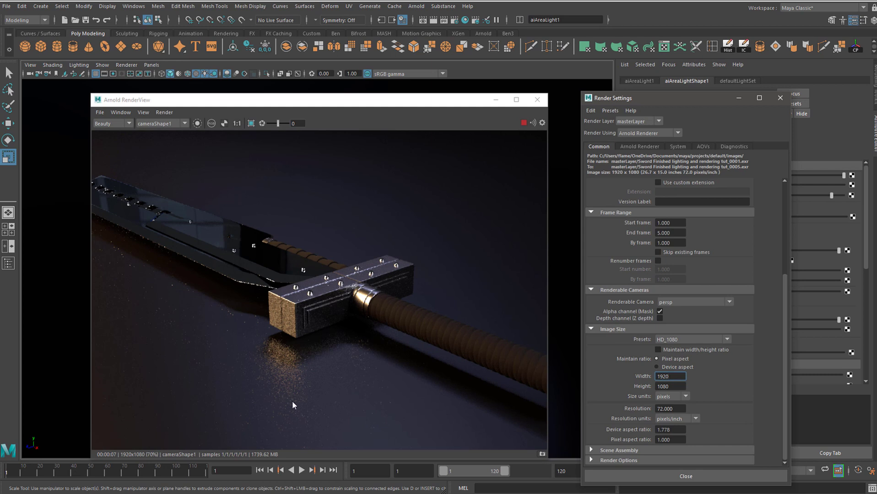
left_click_drag(645, 101, 616, 95)
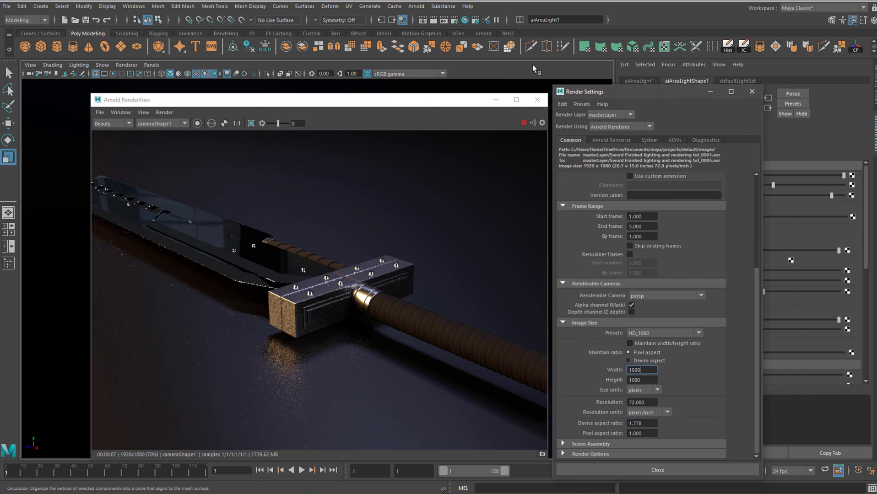
left_click(619, 140)
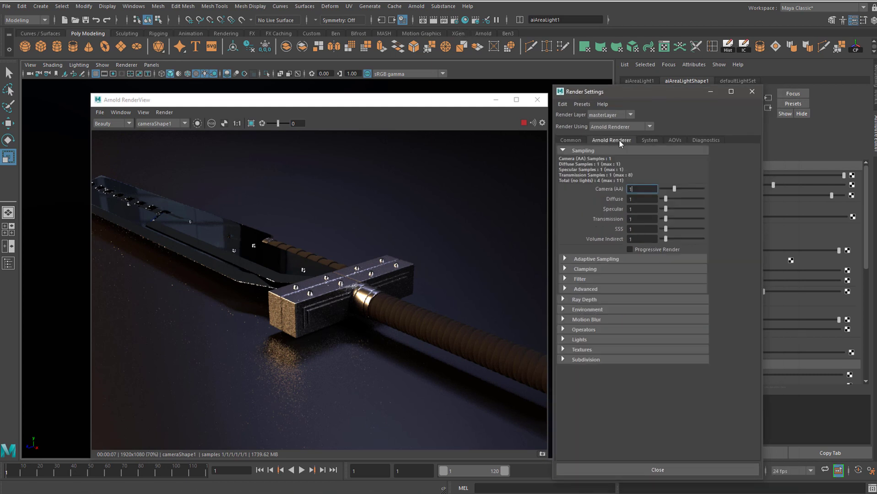
double_click(648, 189)
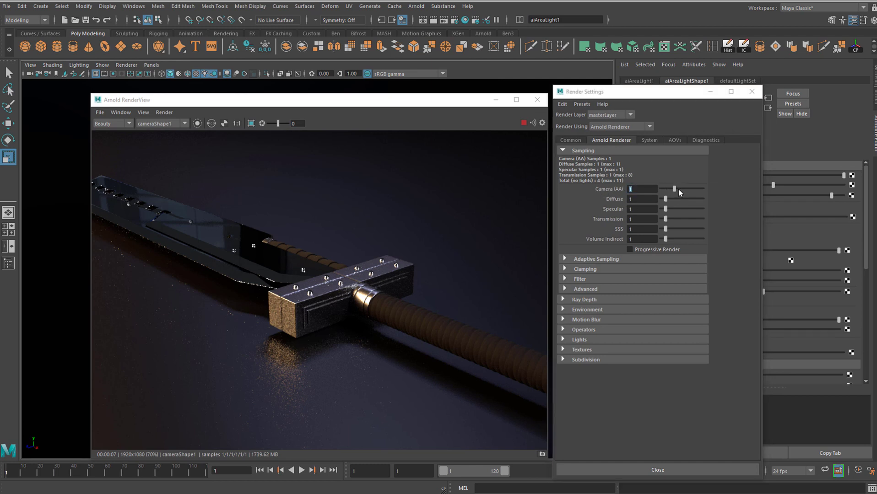
left_click_drag(679, 189, 684, 189)
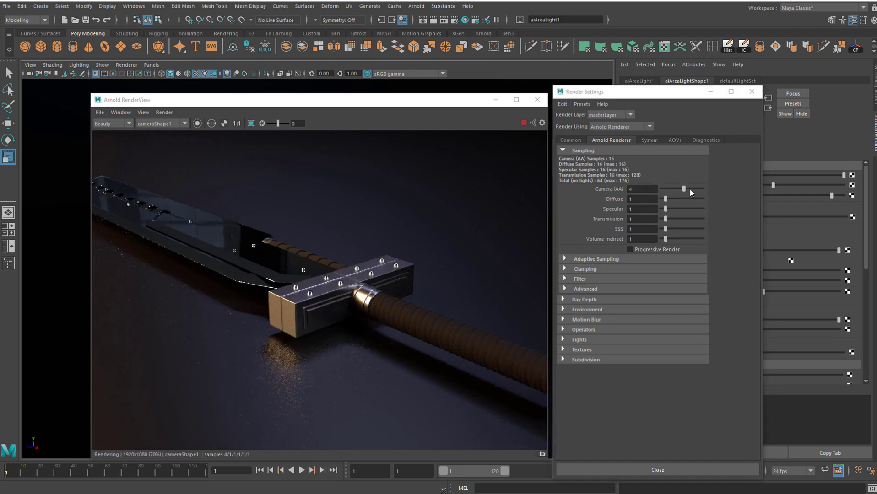
left_click(690, 189)
left_click(659, 190)
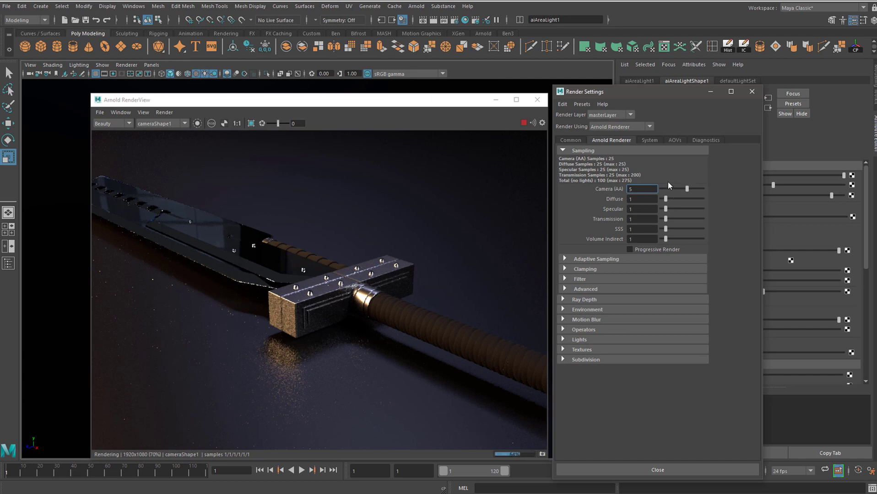
Step: Raise the Arnold Diffuse, Specular and Transmission samples to 3 each and the SSS samples to 2
left_click_drag(669, 199, 674, 208)
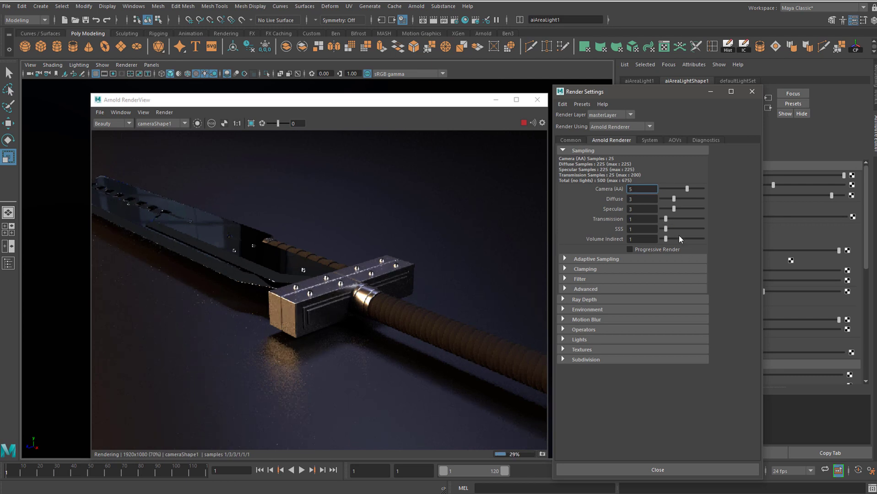
left_click_drag(666, 218, 674, 219)
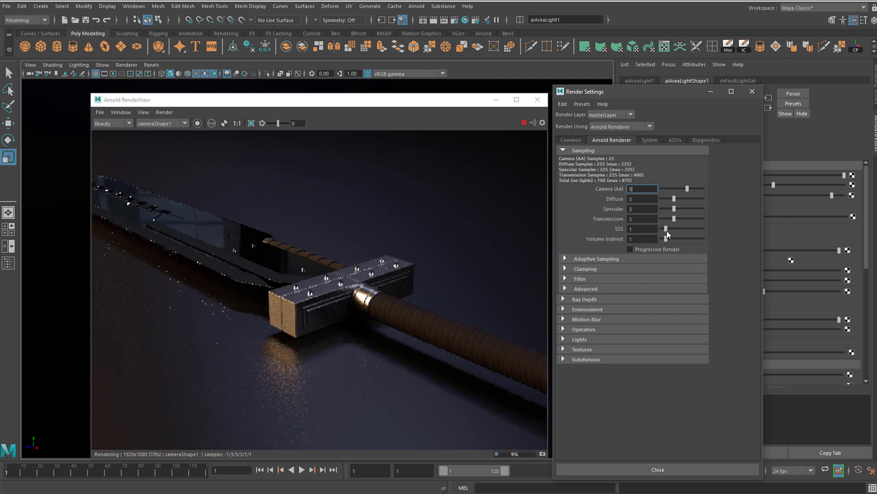
left_click_drag(666, 228, 669, 229)
Step: Enable adaptive sampling for the Arnold render and set Max. Camera (AA) to 15
left_click(579, 260)
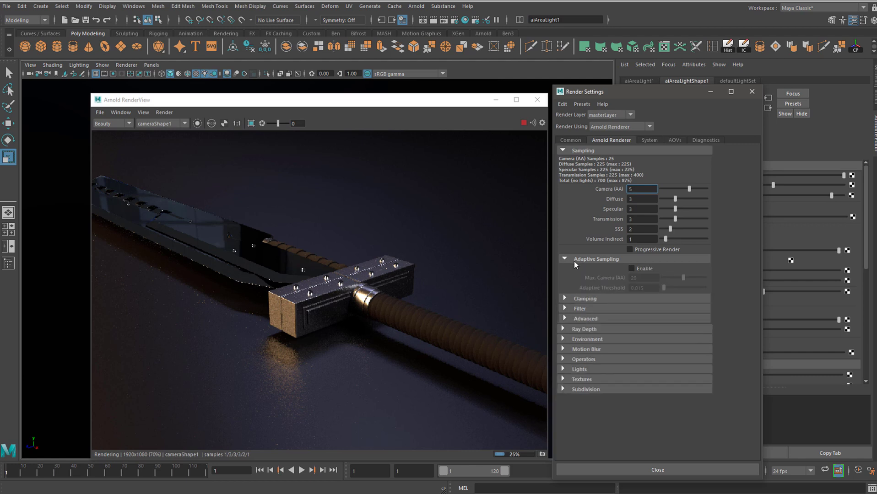
left_click(632, 269)
double_click(636, 277)
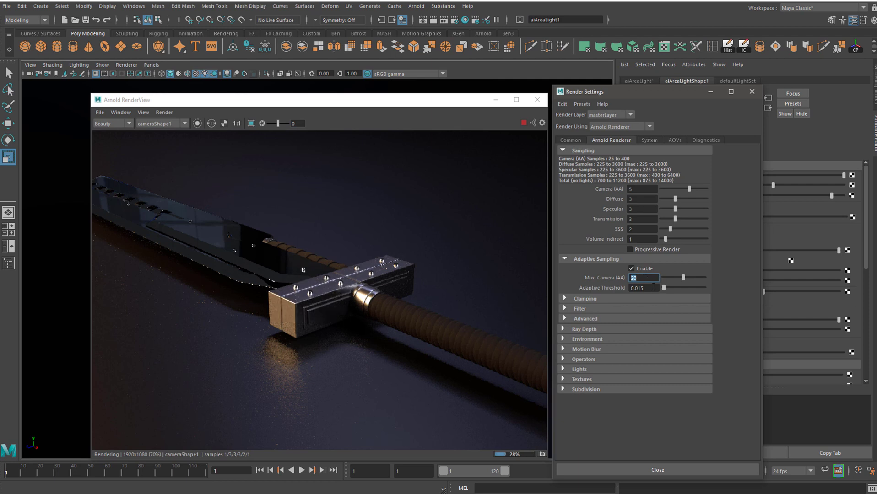
type("15")
key("Return")
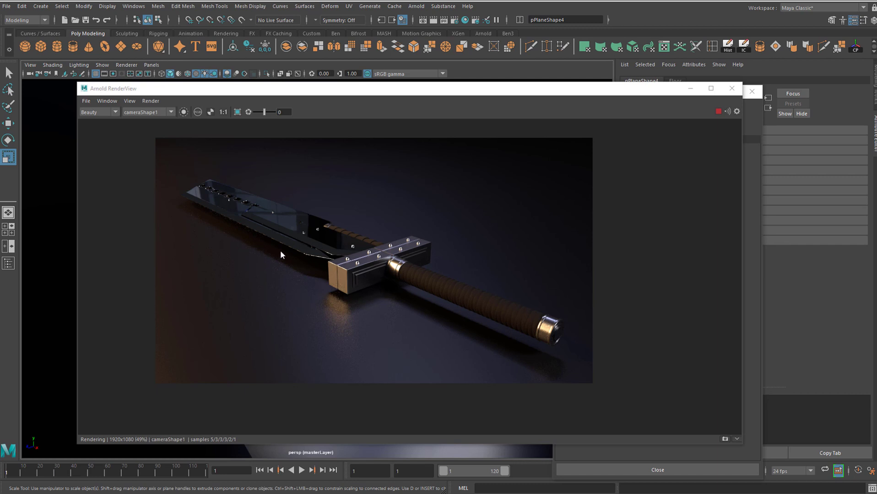
Step: Examine the sword's blade, guard and floor reflections in the render for remaining noise, both close up and as a whole
scroll(338, 265, "up", 1)
scroll(678, 360, "down", 1)
scroll(439, 292, "up", 1)
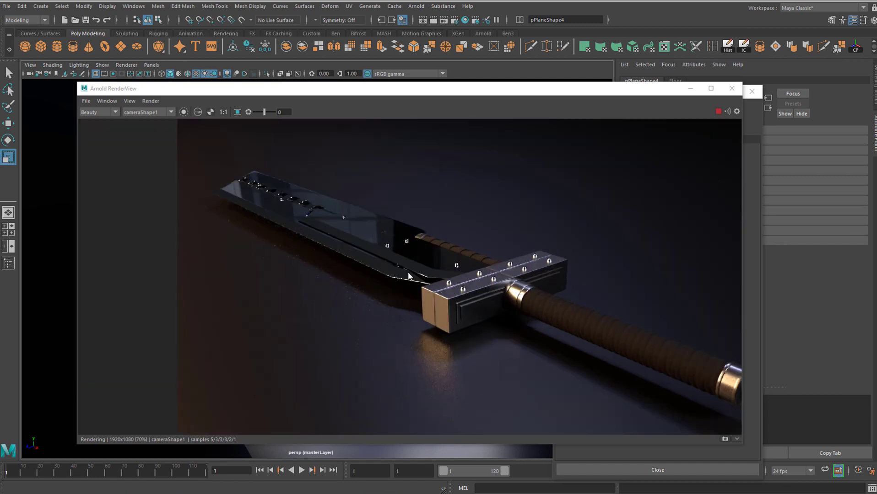
scroll(448, 271, "down", 1)
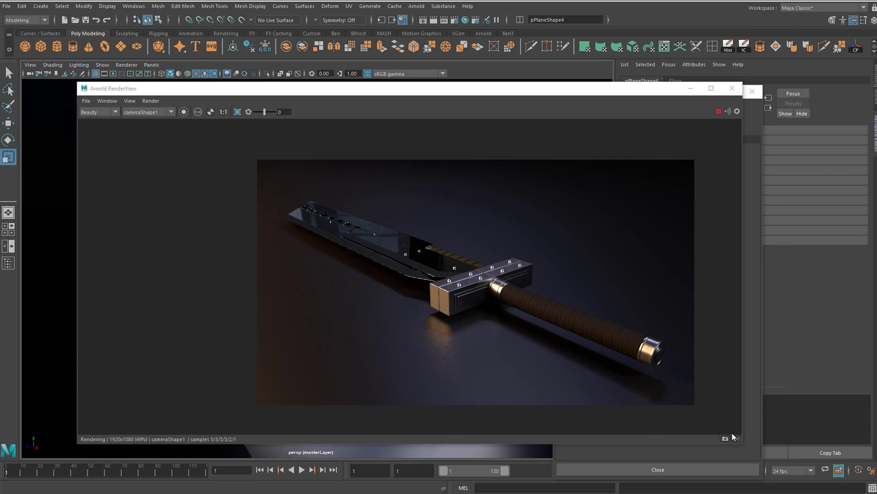
scroll(620, 372, "up", 2)
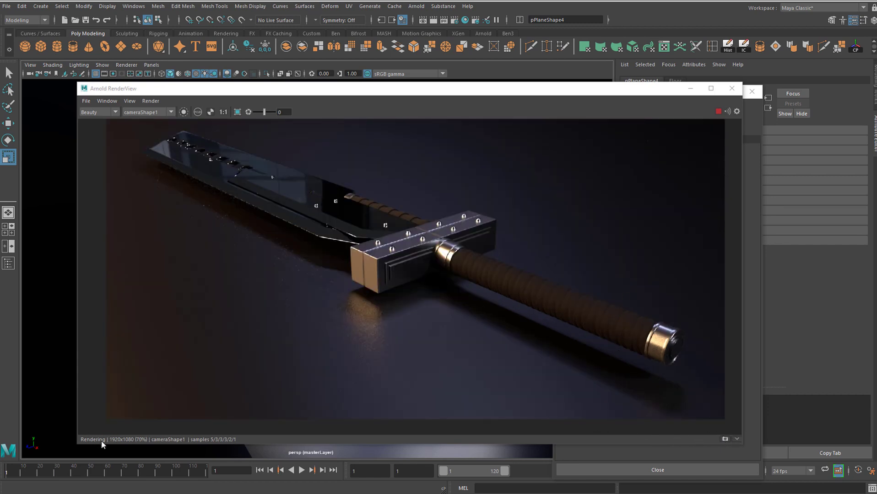
scroll(133, 442, "down", 2)
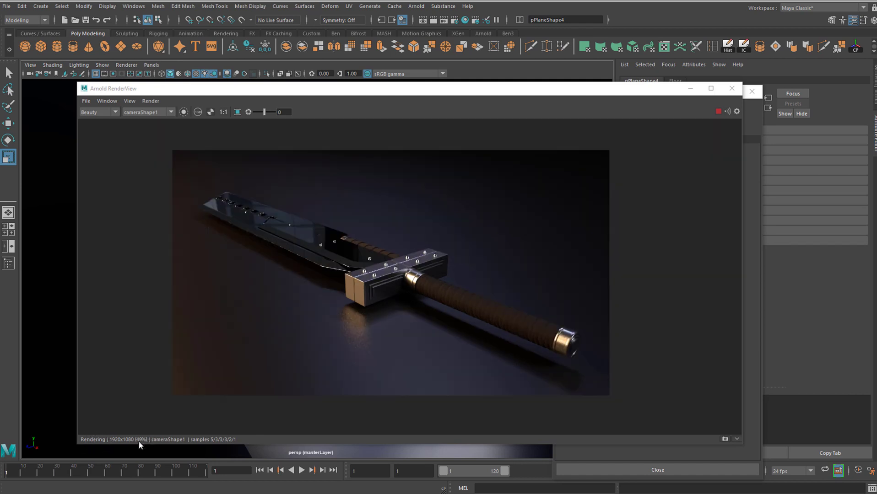
scroll(305, 345, "up", 2)
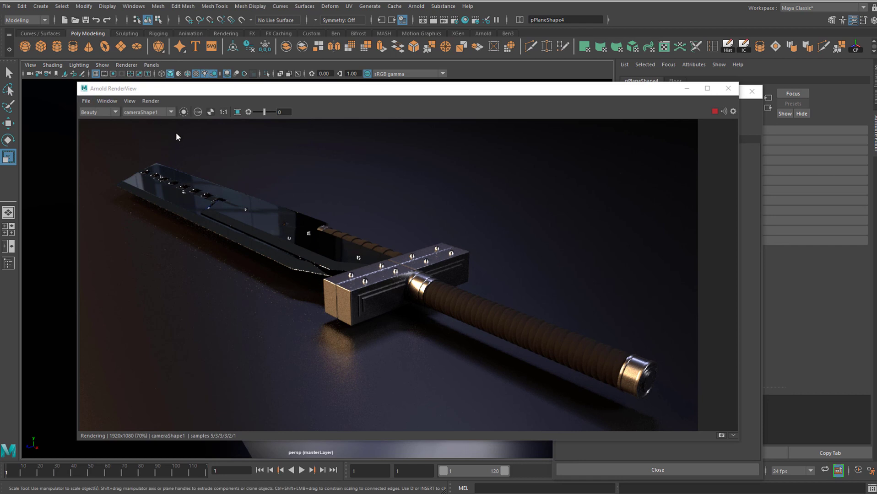
Step: Open the save dialog for the sword image displayed in Arnold RenderView
left_click_drag(94, 91, 115, 101)
left_click(83, 105)
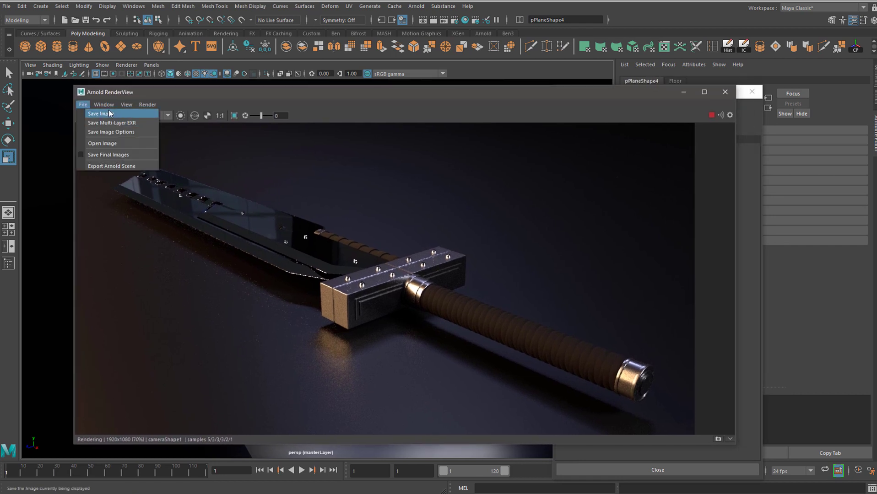
left_click(101, 115)
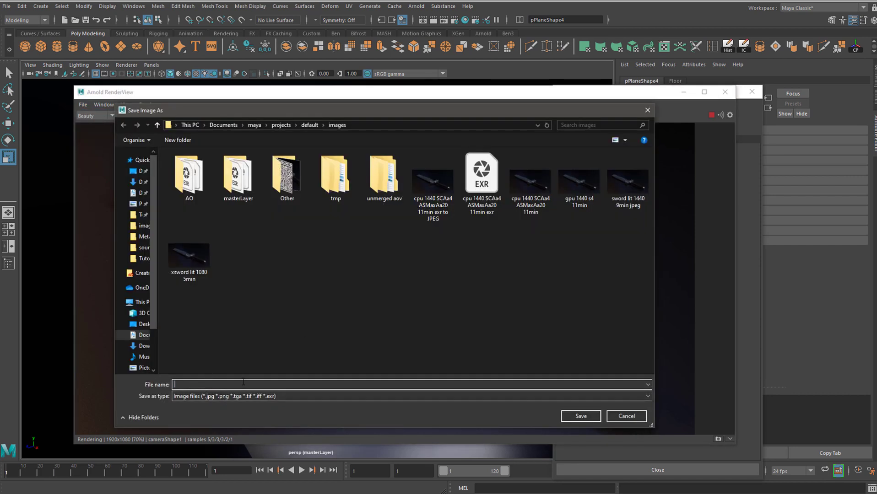
type("sword")
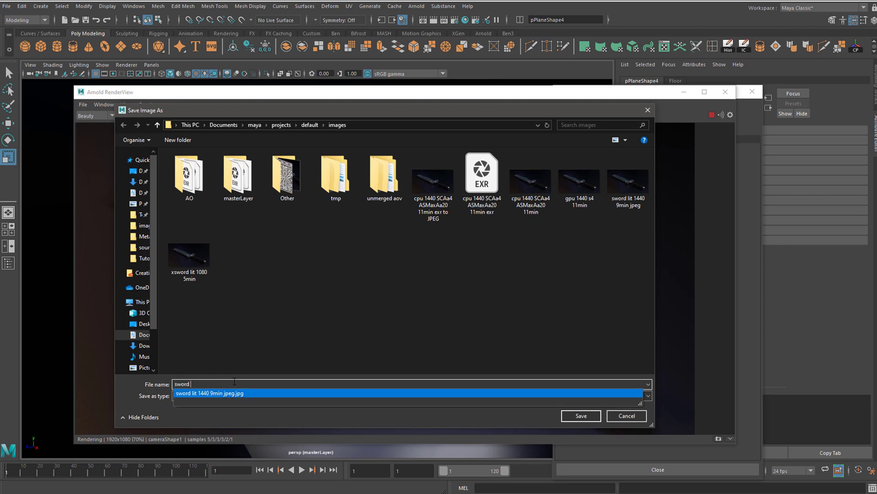
key("BackSpace")
key("BackSpace")
key("BackSpace")
key("BackSpace")
key("BackSpace")
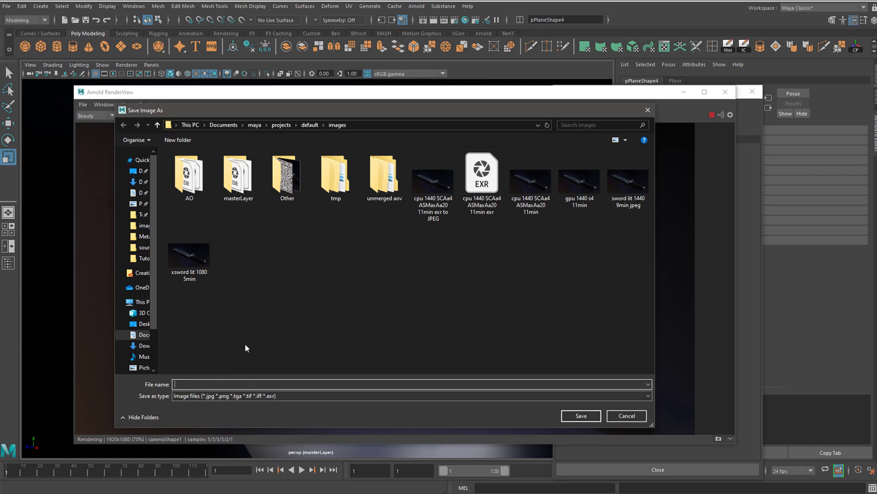
Step: Save the rendered image in the images folder as an EXR file named Sword tutorial
left_click(252, 398)
left_click(207, 405)
type("Sword tutorial.")
type("xr")
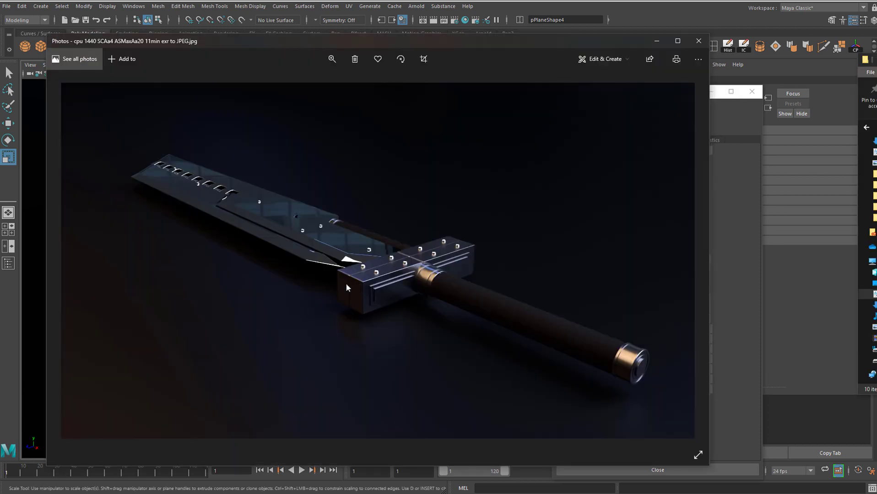
Step: Switch to Photos and compare the JPEG converted from EXR with the sword lit 1440 9min jpeg render
key("Right")
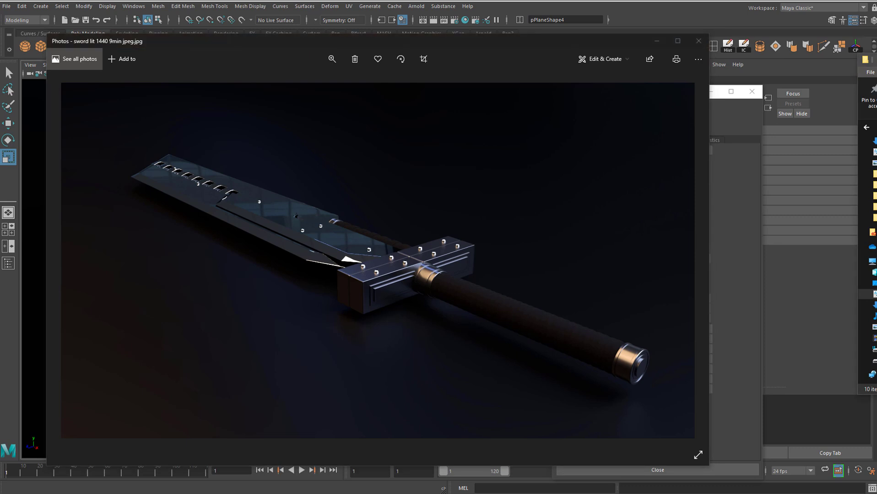
key("Right")
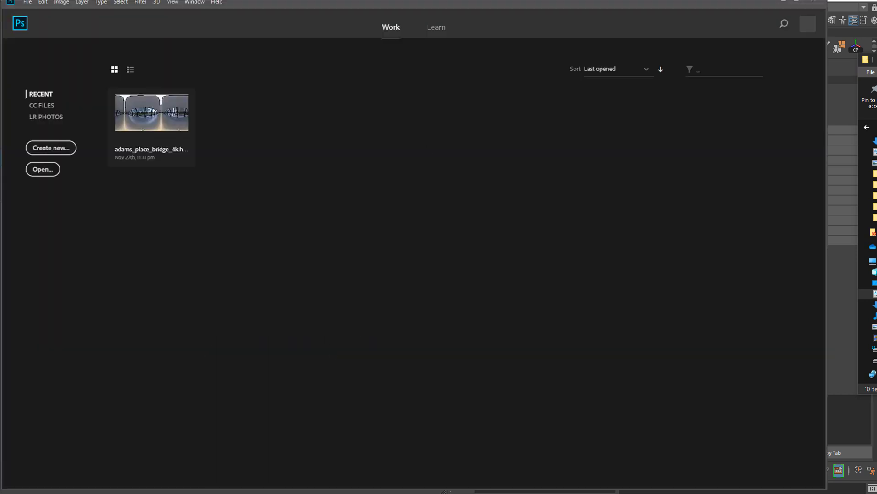
Step: Open the file cpu 1440 SCAa4 ASMaxAa20 11min exr in Photoshop, reading its alpha data as an alpha channel
left_click_drag(876, 59, 823, 77)
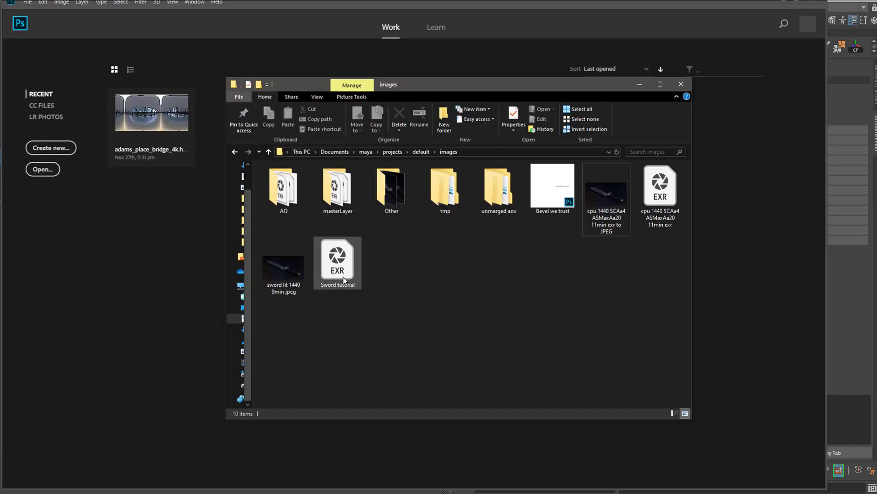
left_click(335, 263)
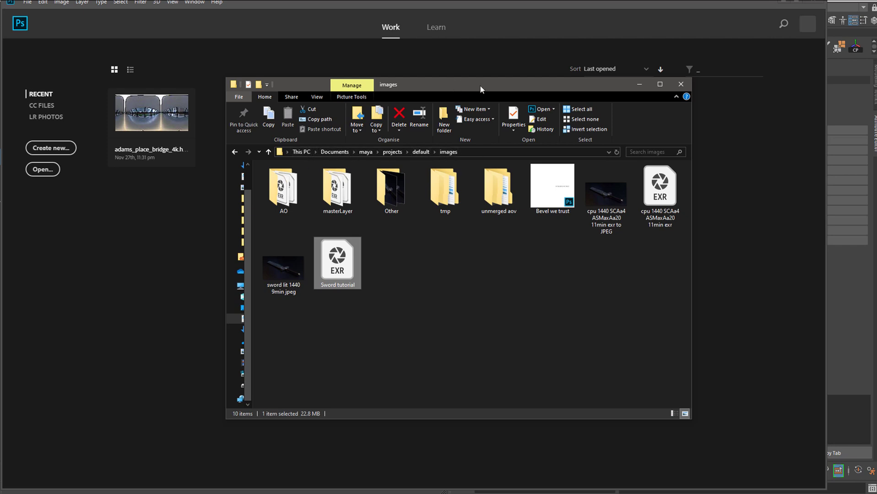
left_click_drag(480, 86, 678, 103)
left_click_drag(539, 269, 265, 197)
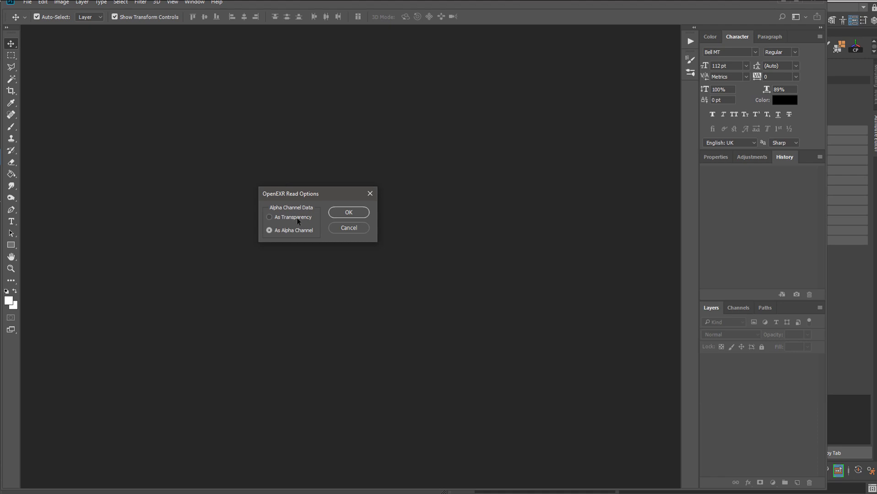
left_click(346, 213)
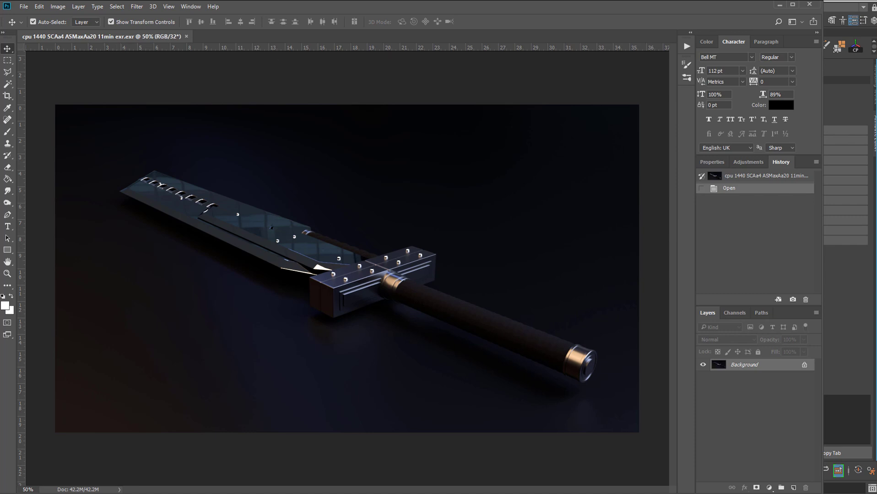
Step: Compare the file sizes of the Sword tutorial EXR, the converted JPEG and the cpu 1440 EXR in the images folder
left_click_drag(876, 220, 412, 153)
left_click(341, 334)
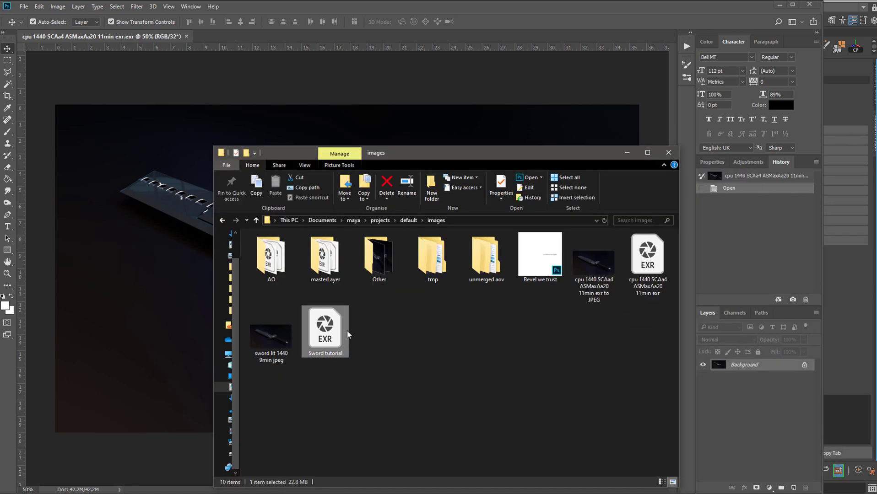
left_click(595, 267)
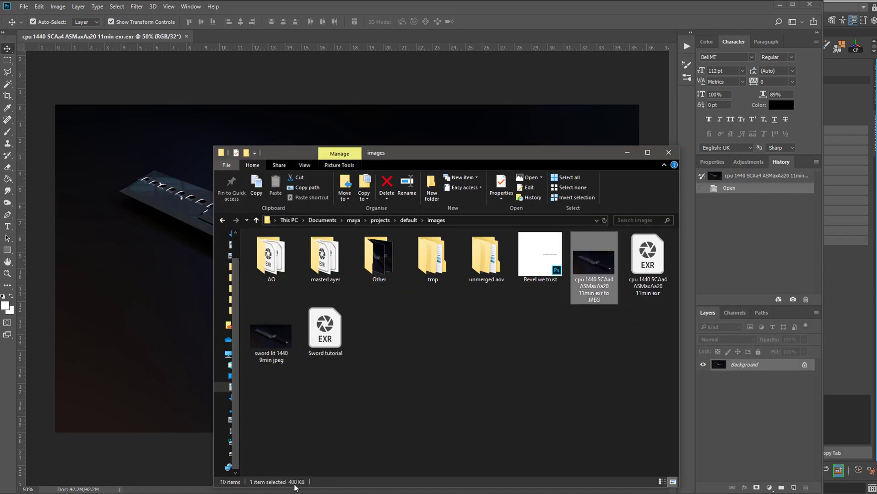
left_click(324, 333)
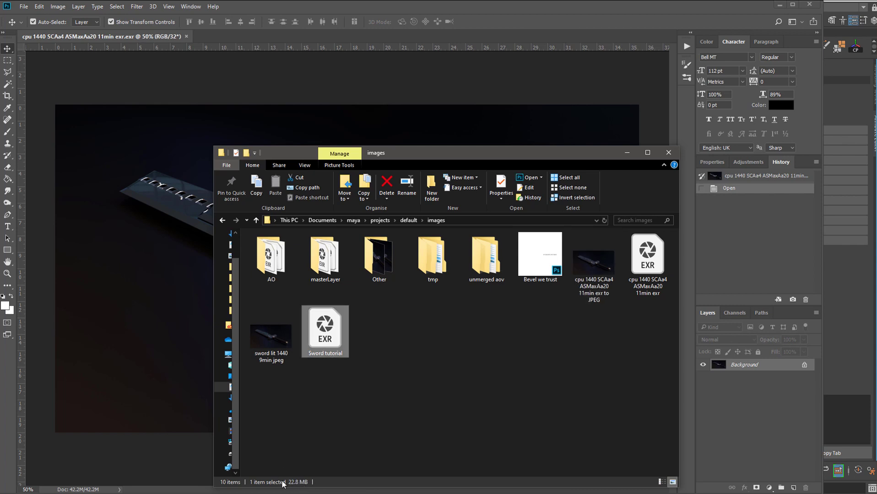
left_click(655, 275)
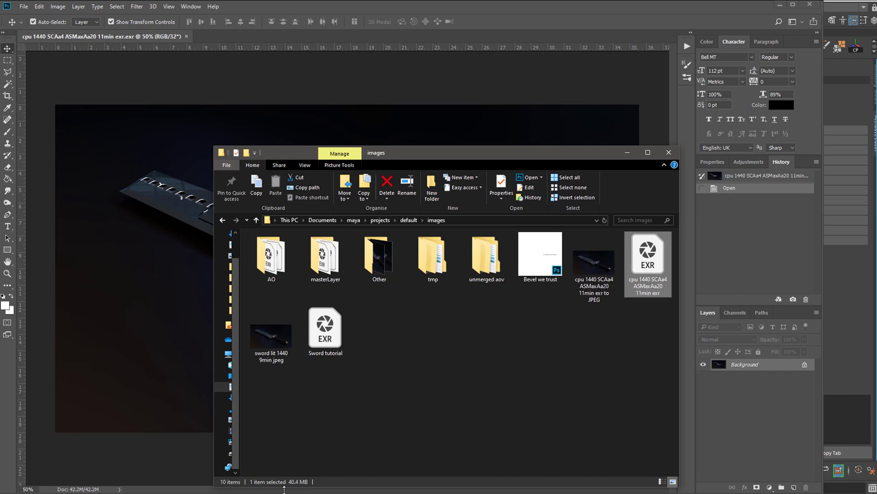
left_click_drag(407, 156, 876, 199)
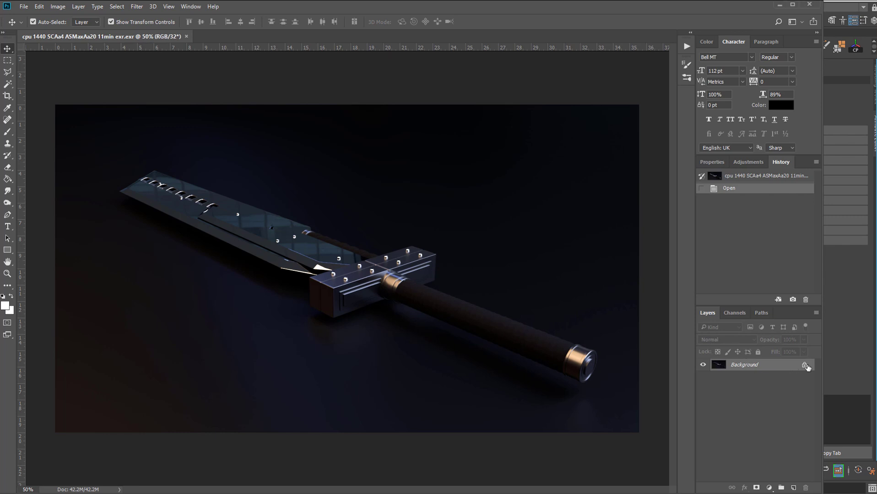
Step: Unlock the Background layer and start the image's mode conversion to 8 Bits/Channel
left_click(805, 366)
left_click(78, 6)
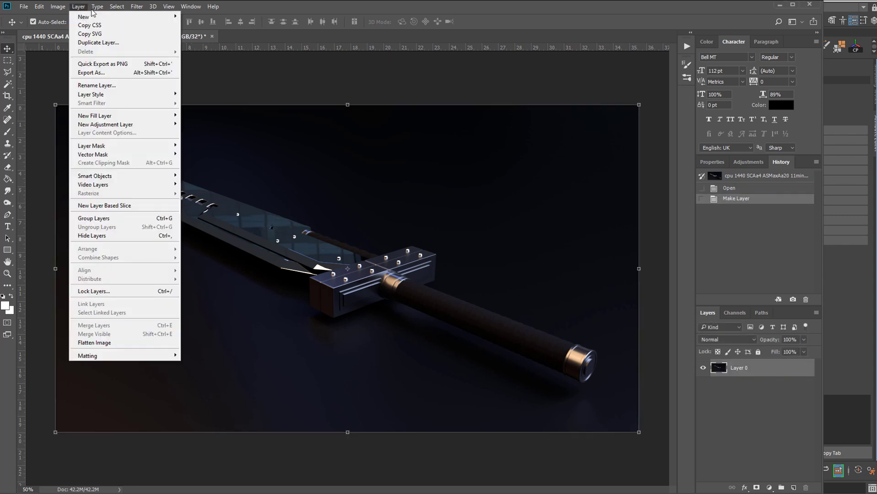
mouse_move(136, 7)
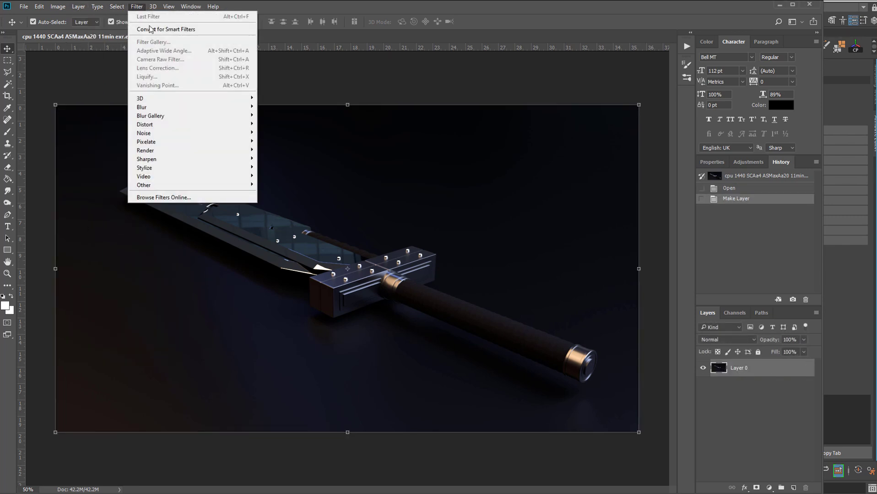
mouse_move(59, 7)
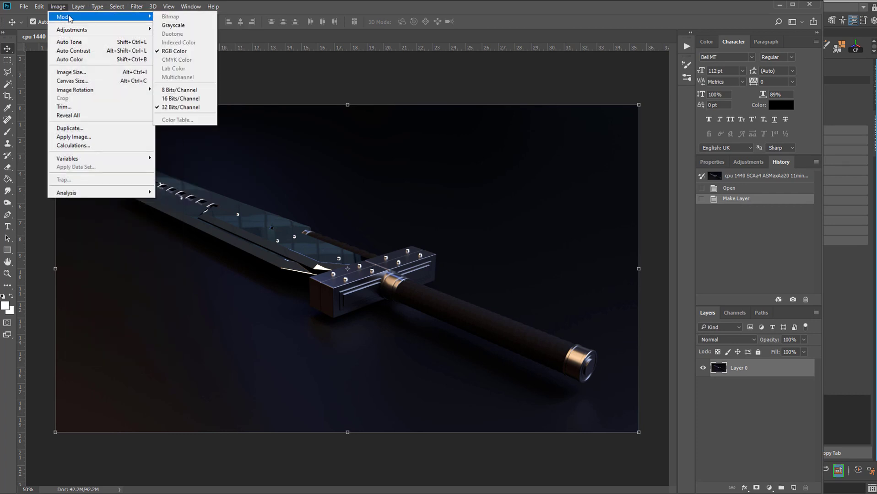
left_click(197, 94)
left_click(403, 273)
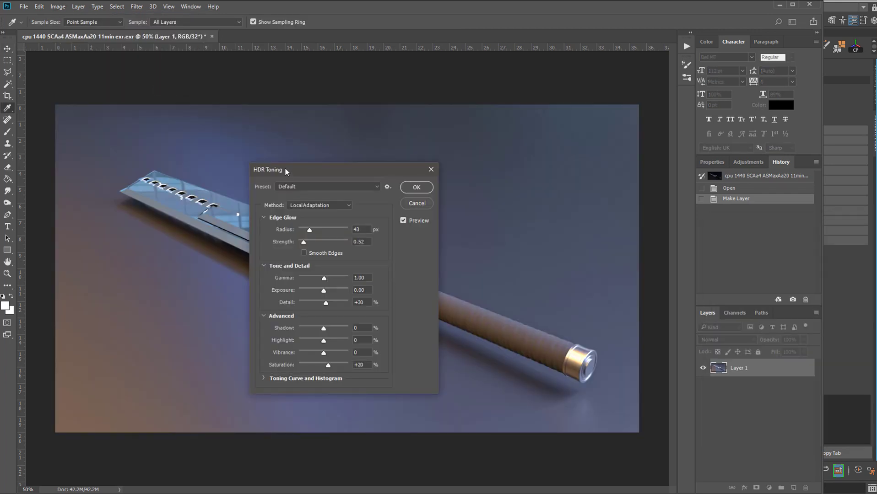
Step: Complete the 8-bit conversion using HDR Toning with the Exposure and Gamma method and exposure 0, keeping gamma at 1.00
left_click_drag(286, 170, 425, 196)
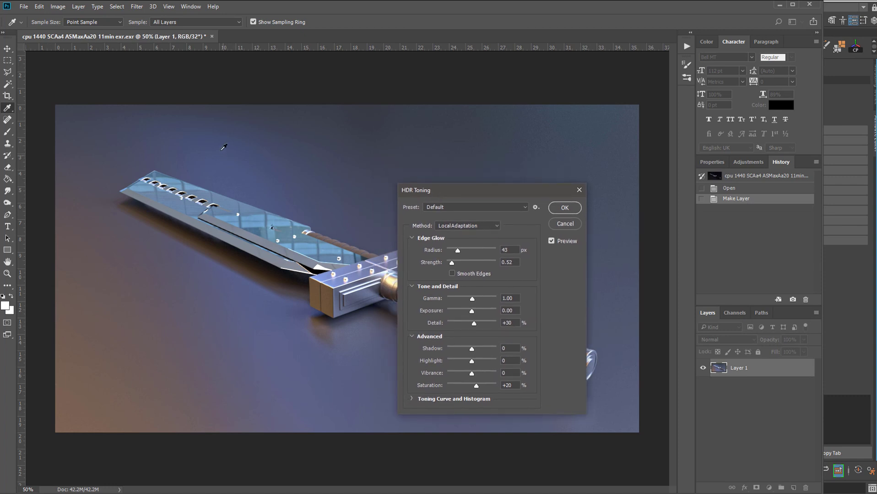
left_click_drag(480, 198, 469, 153)
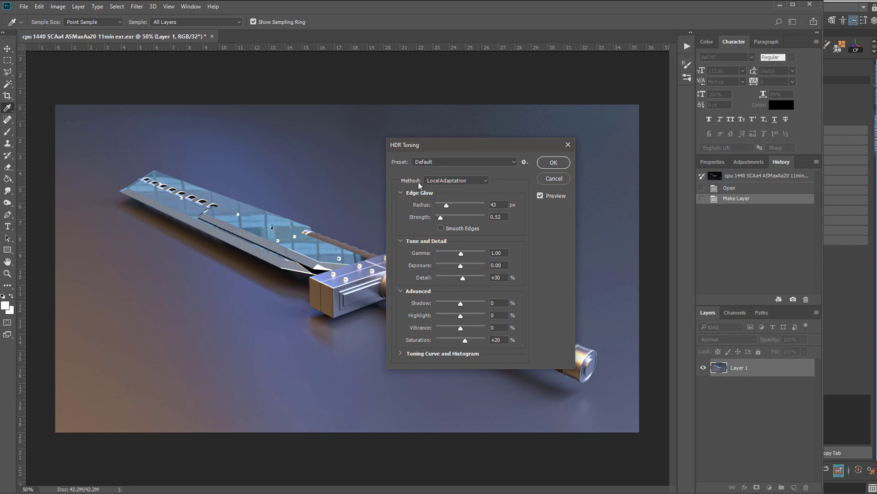
left_click(438, 181)
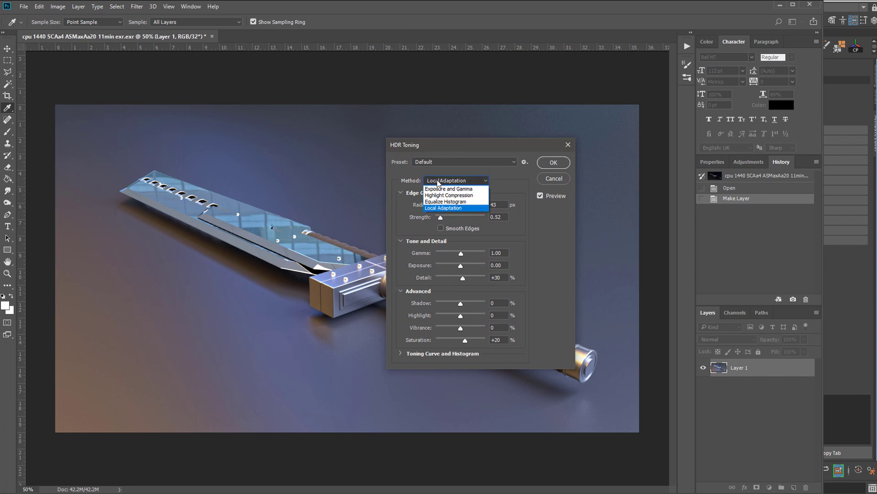
left_click(473, 191)
left_click_drag(439, 145, 558, 131)
left_click_drag(545, 185, 551, 187)
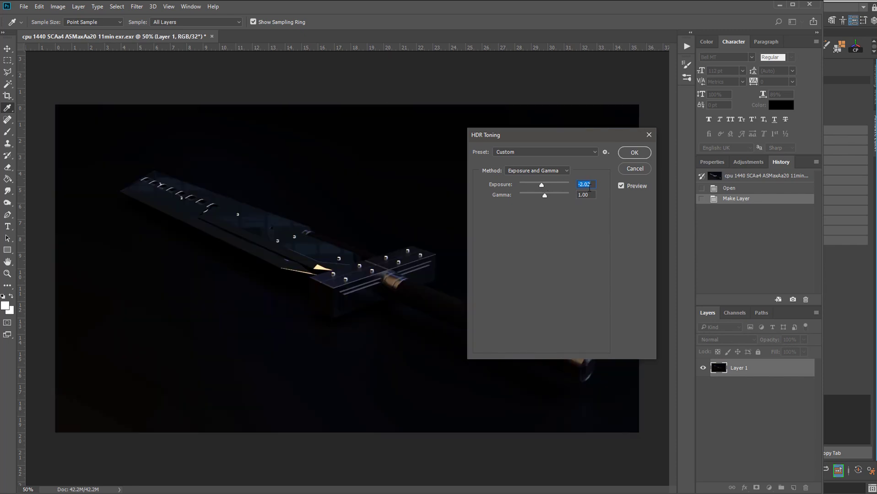
type("0")
left_click(634, 157)
key("v")
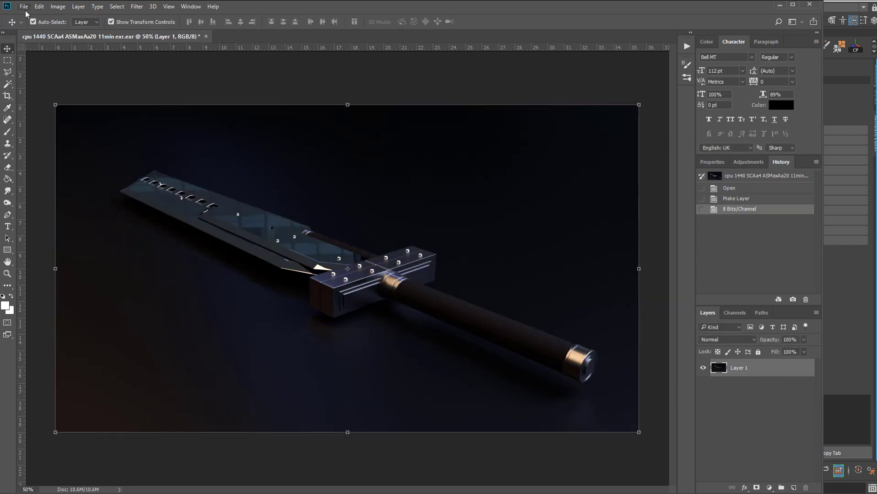
Step: Save the converted 8-bit image as a JPEG named cpu 1440 SCAa4 ASMaxAa20 11min exr tut at quality 11
left_click(24, 6)
left_click(69, 107)
left_click(298, 292)
left_click(92, 359)
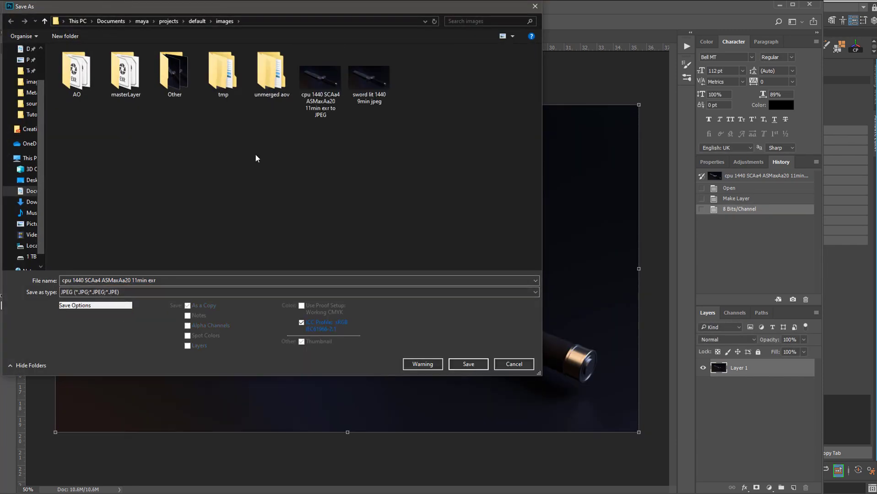
key("Return")
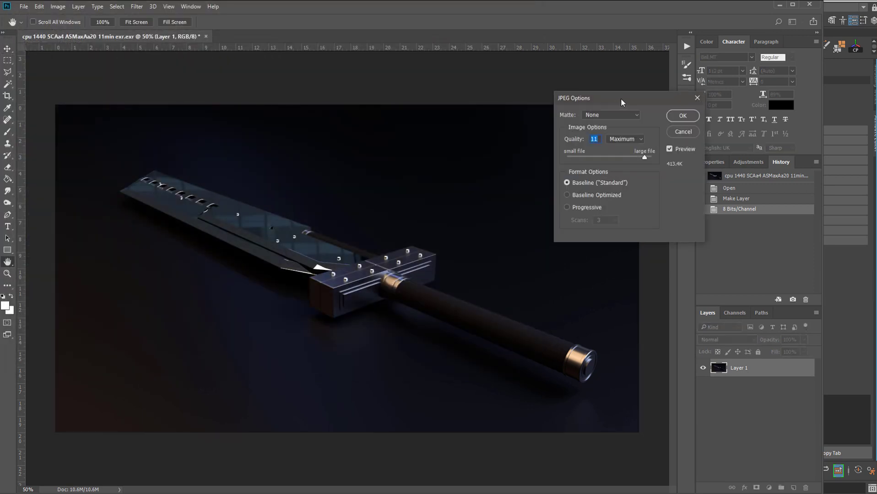
left_click_drag(622, 99, 429, 179)
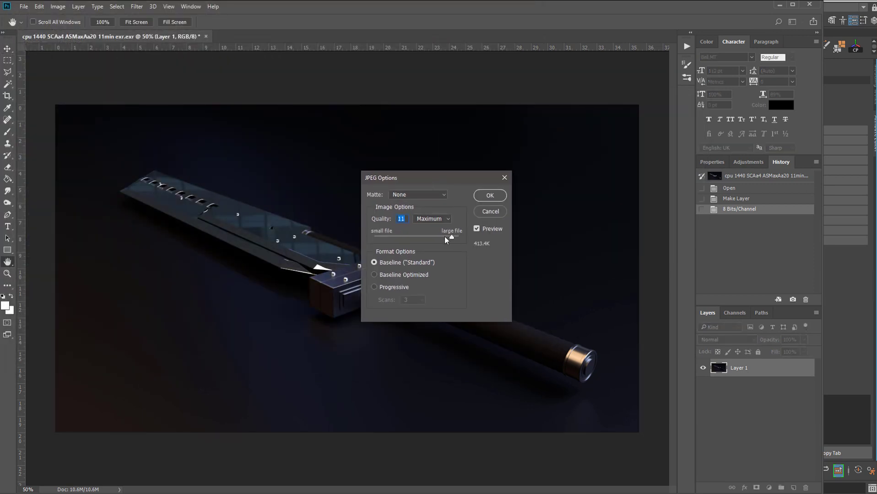
left_click(489, 196)
left_click(137, 7)
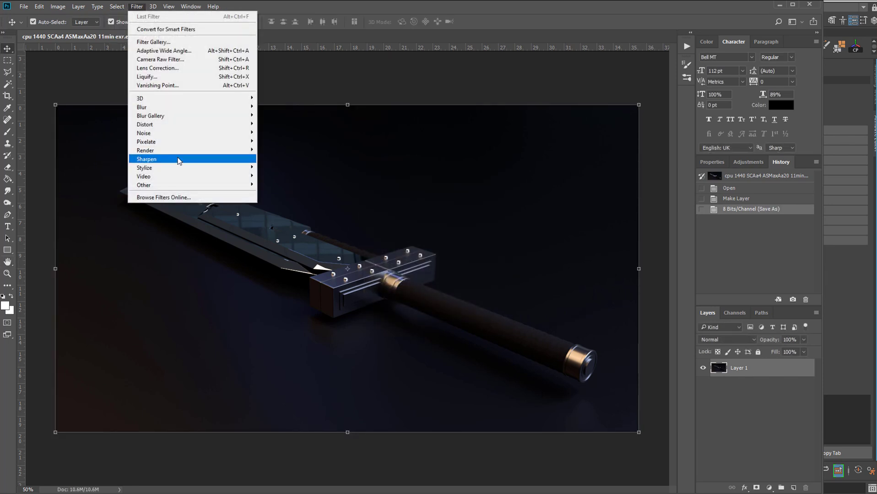
left_click(312, 308)
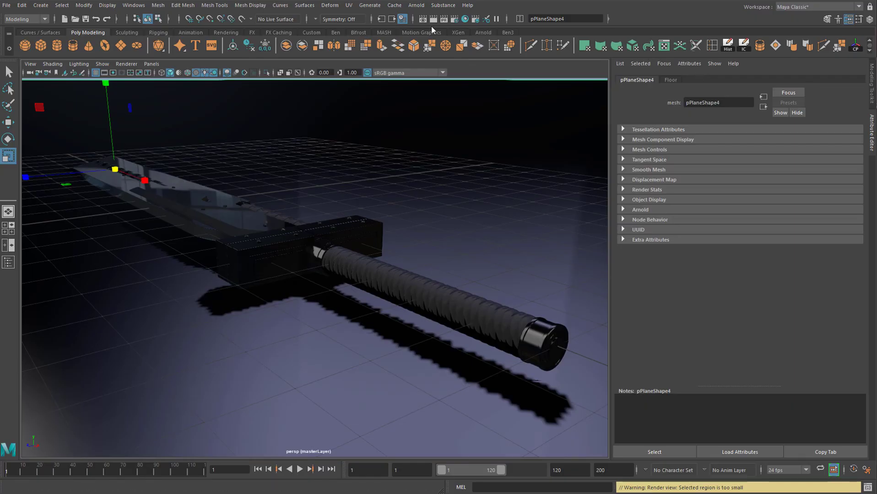
left_click(416, 5)
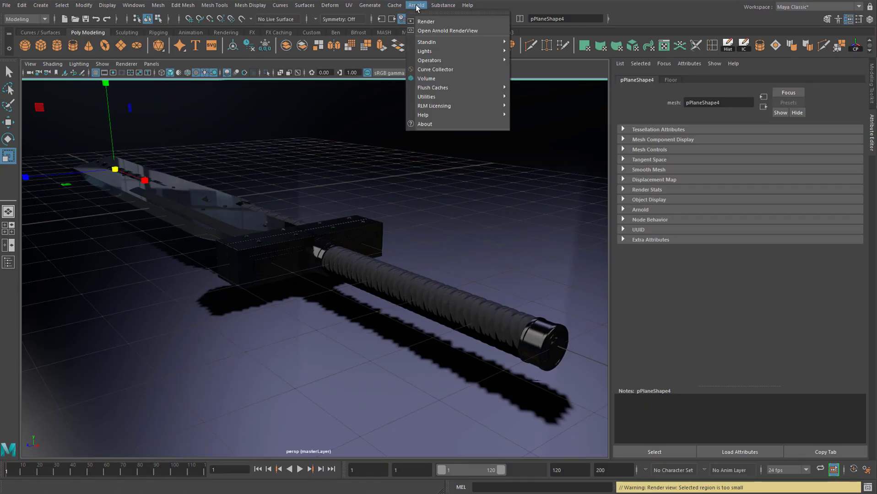
left_click(440, 0)
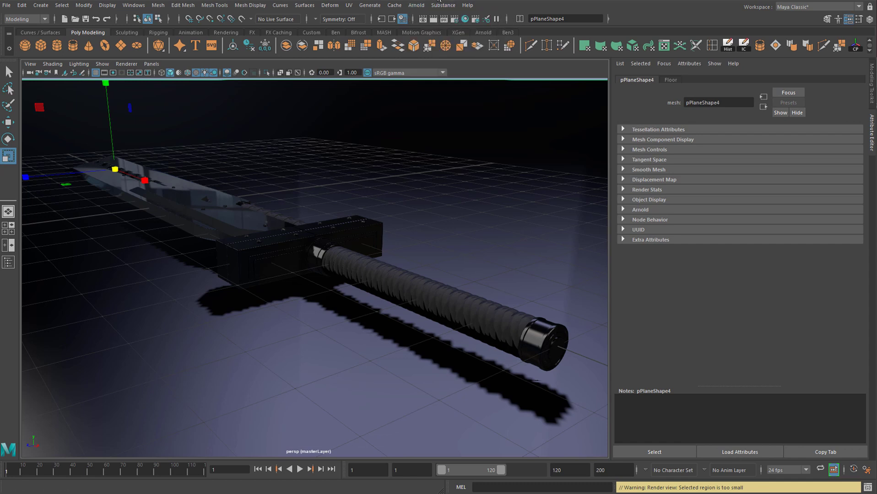
Step: In Maya, open the Render View and take a wireframe snapshot of the sword from the persp camera
left_click(423, 20)
left_click_drag(242, 98, 271, 102)
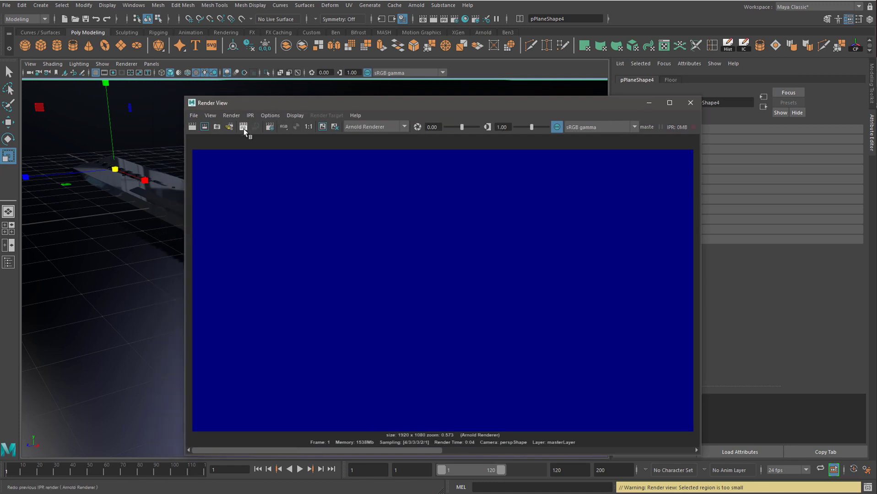
left_click(217, 128)
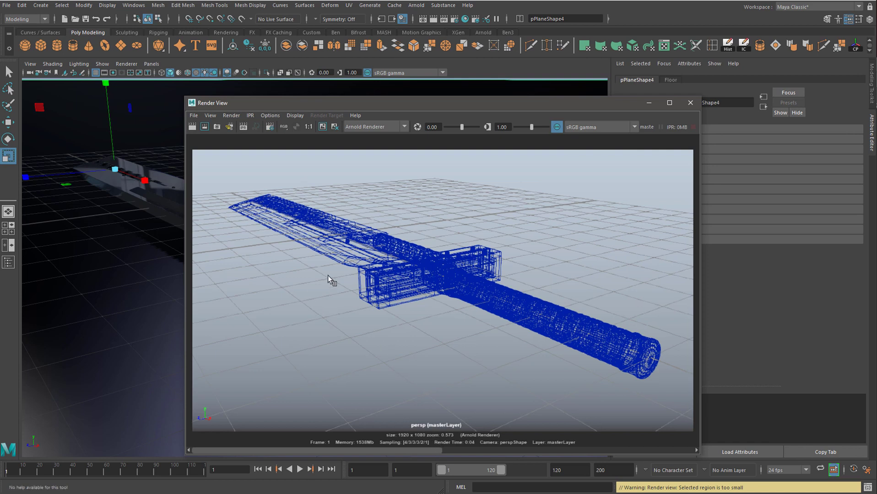
left_click_drag(378, 115, 413, 124)
left_click_drag(433, 124, 344, 109)
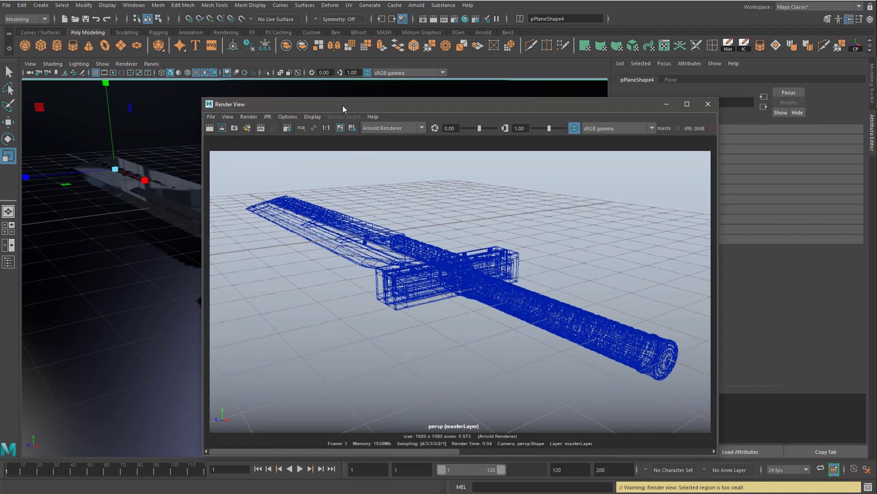
Step: Render the current frame of the sword with the Arnold Renderer in the Render View
left_click(210, 129)
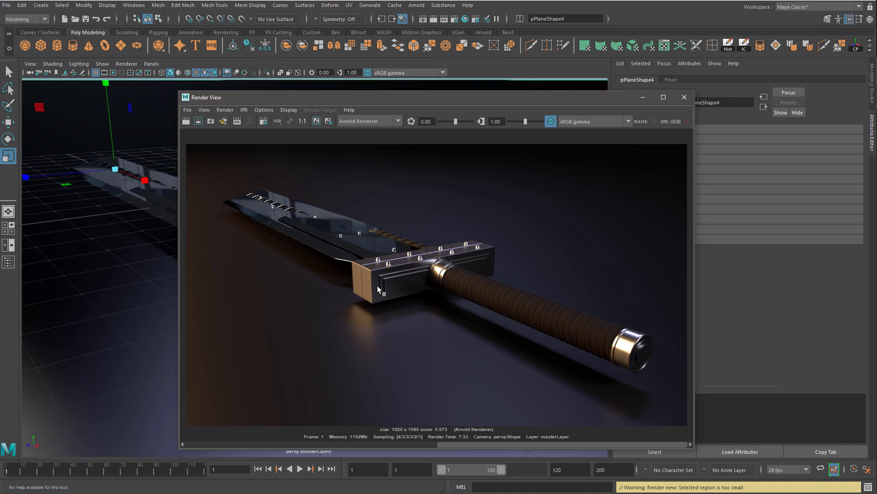
left_click_drag(249, 97, 246, 107)
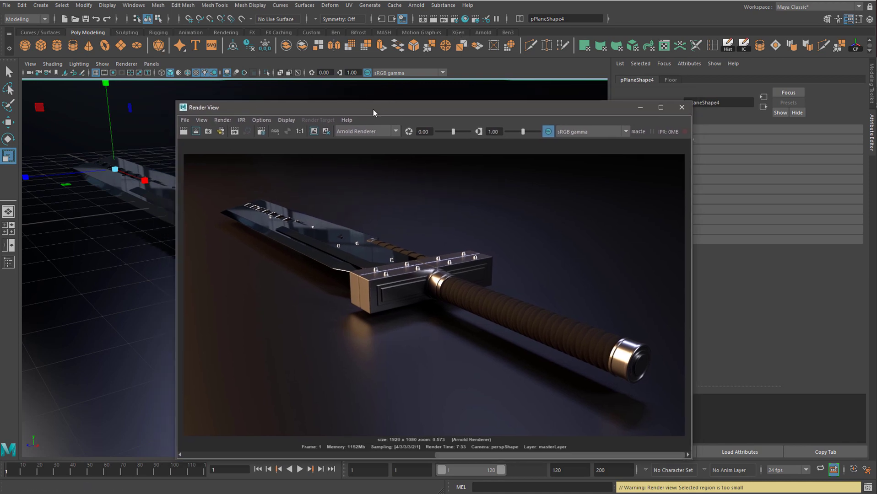
left_click_drag(372, 109, 385, 102)
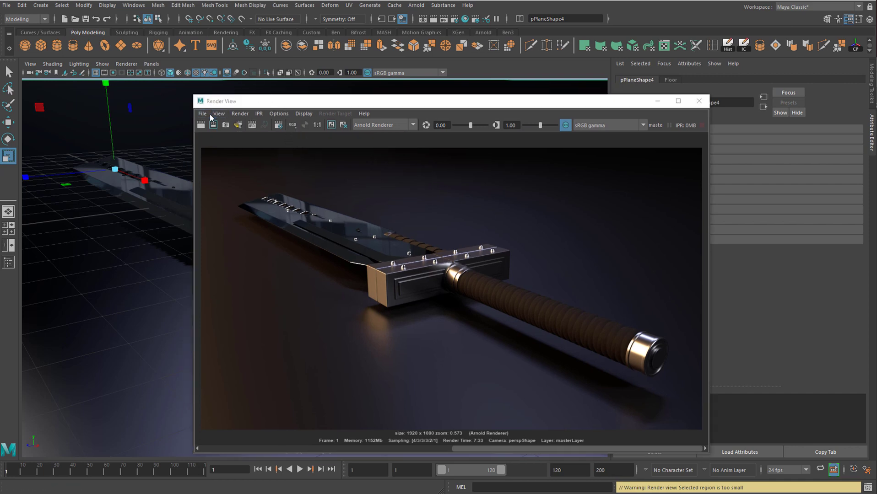
Step: Start saving the rendered image from the Render View and choose JPEG as its file type
left_click(202, 115)
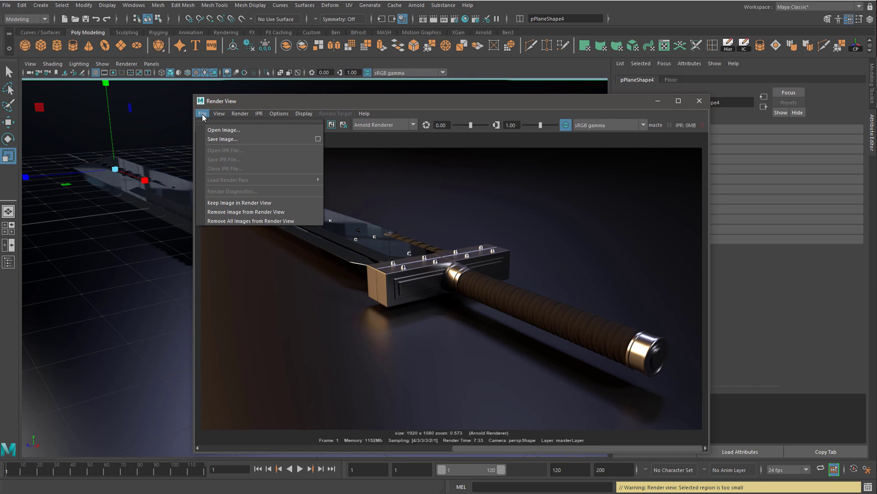
left_click(225, 139)
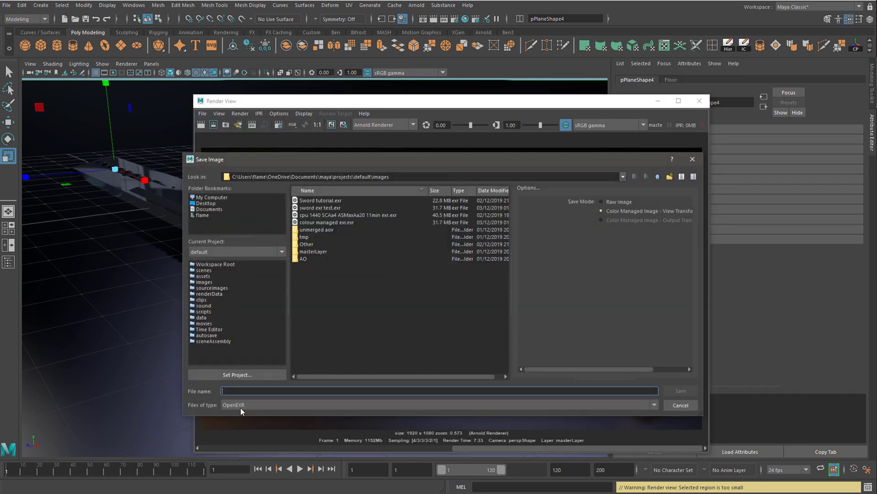
left_click(240, 405)
scroll(261, 414, "up", 3)
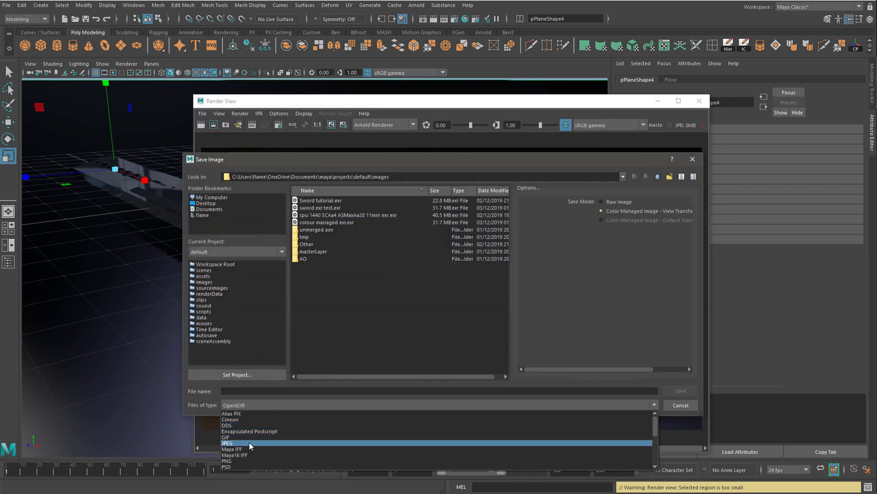
left_click(248, 443)
left_click(240, 390)
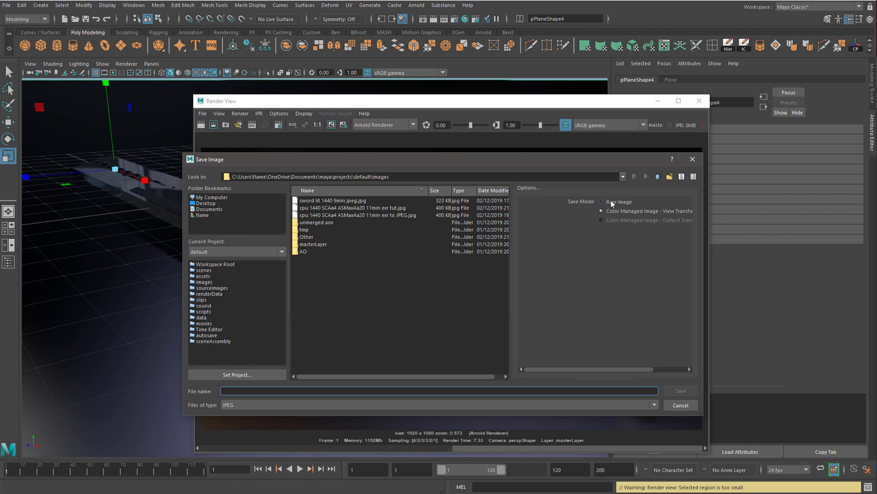
Step: Change the image's file type to OpenEXR and its save mode to Raw Image
left_click(334, 405)
scroll(253, 450, "down", 3)
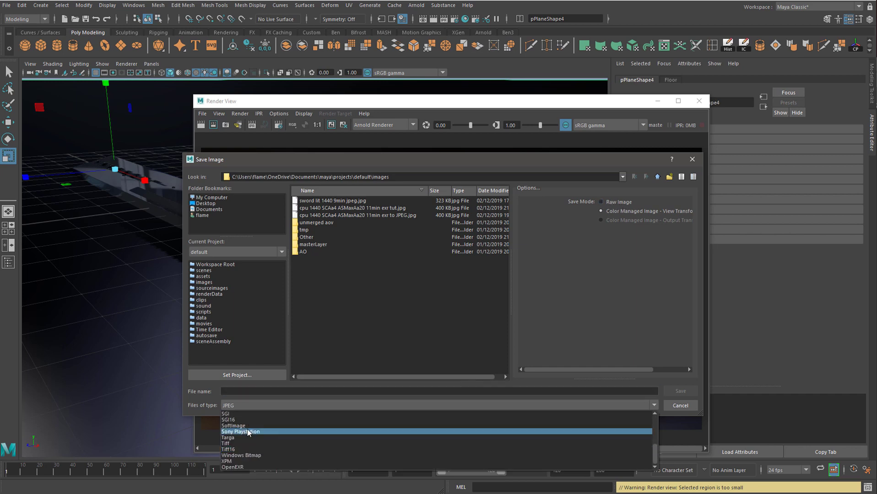
left_click(257, 467)
left_click(232, 410)
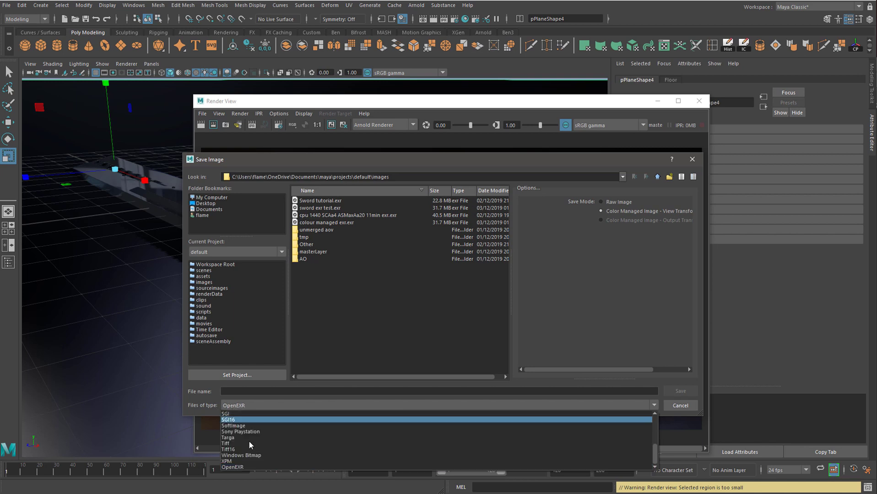
left_click(241, 466)
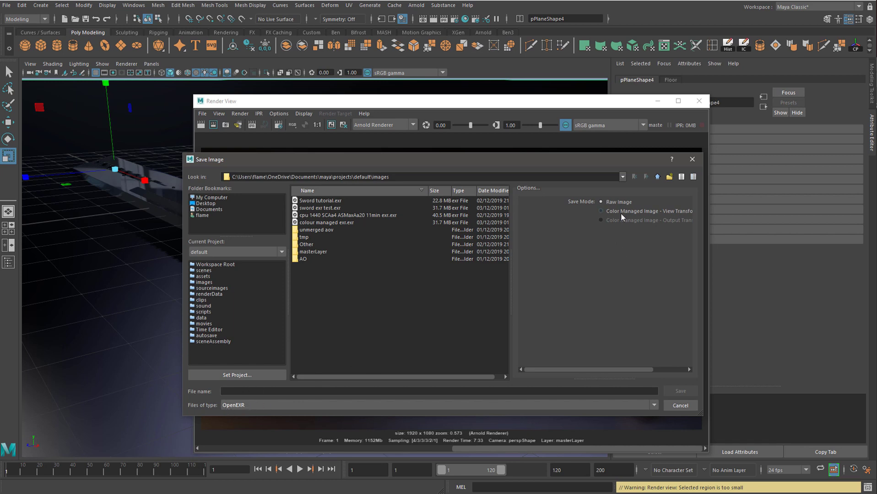
left_click(239, 407)
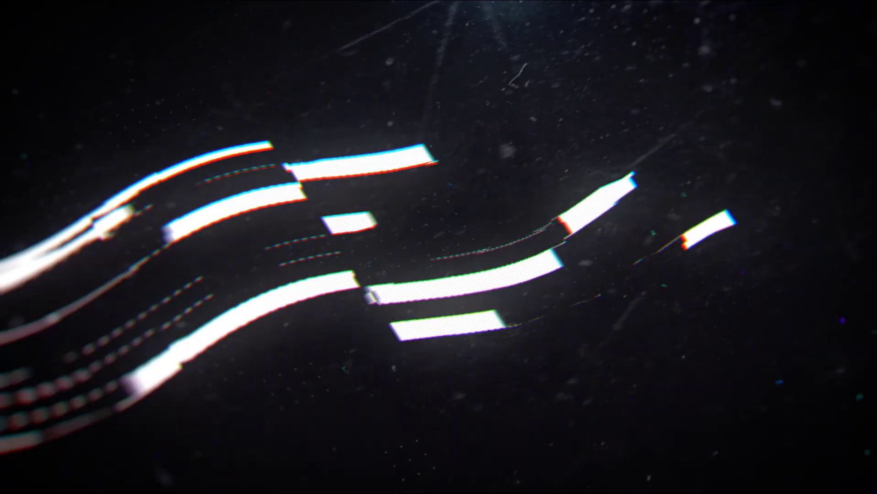